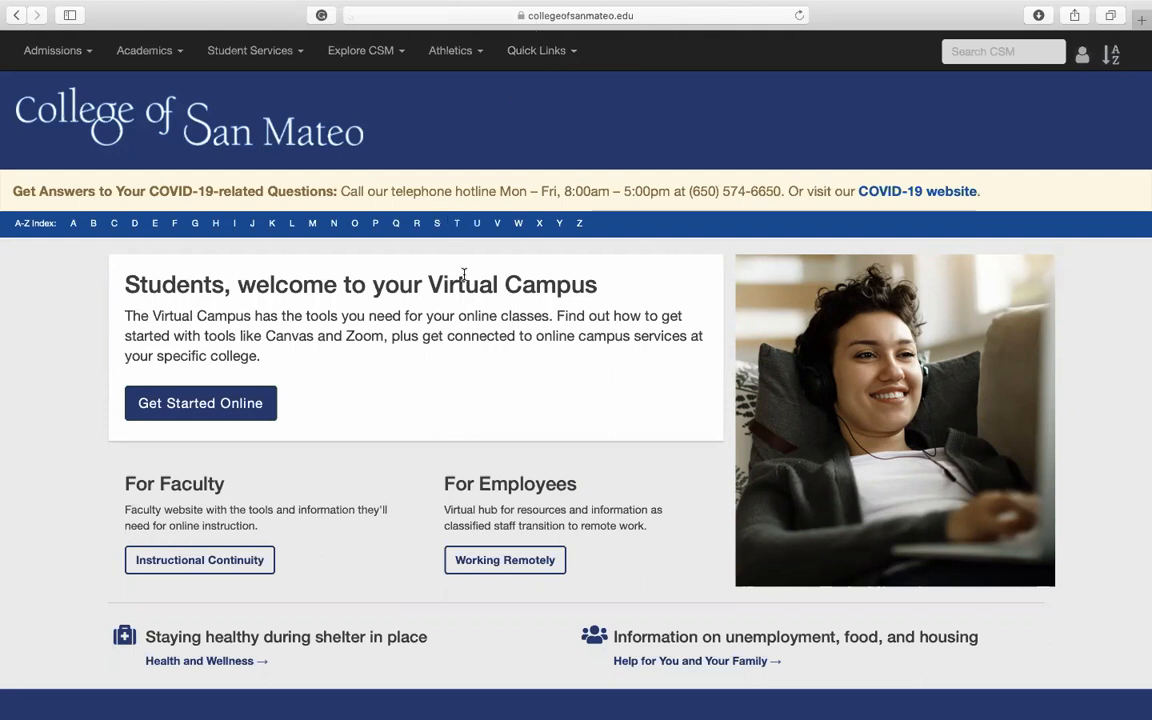
Step: Open the online admission application for new students from the College of San Mateo website
scroll(463, 275, "down", 4)
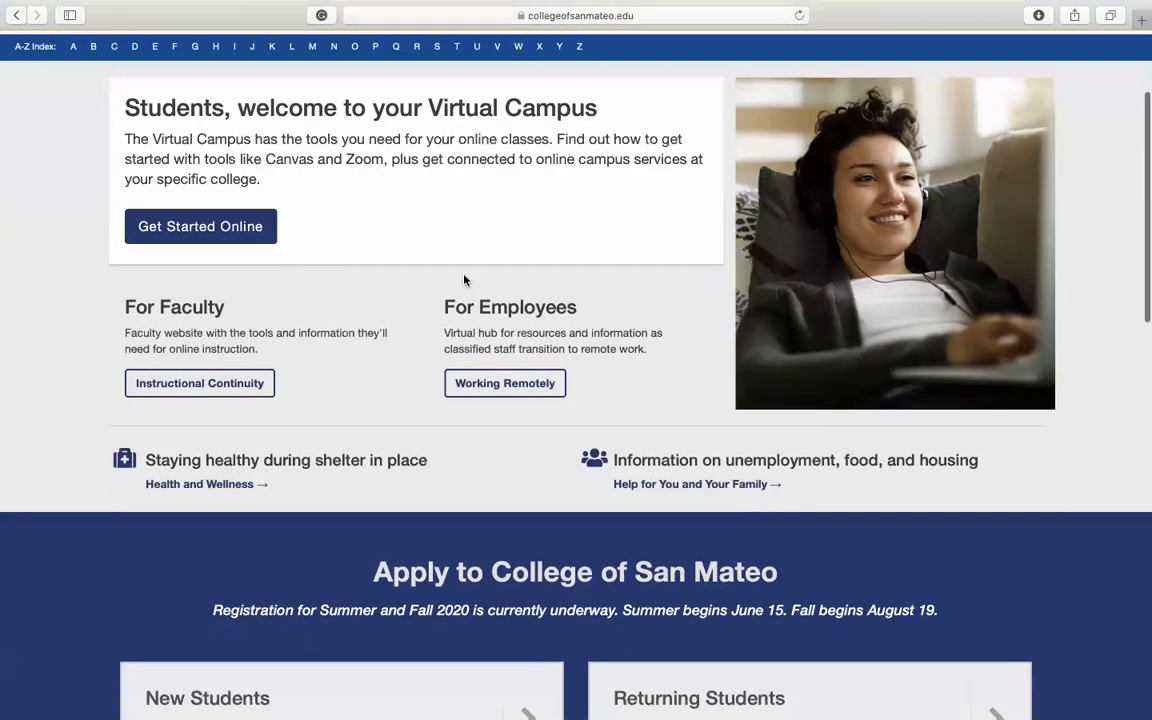
scroll(463, 280, "down", 5)
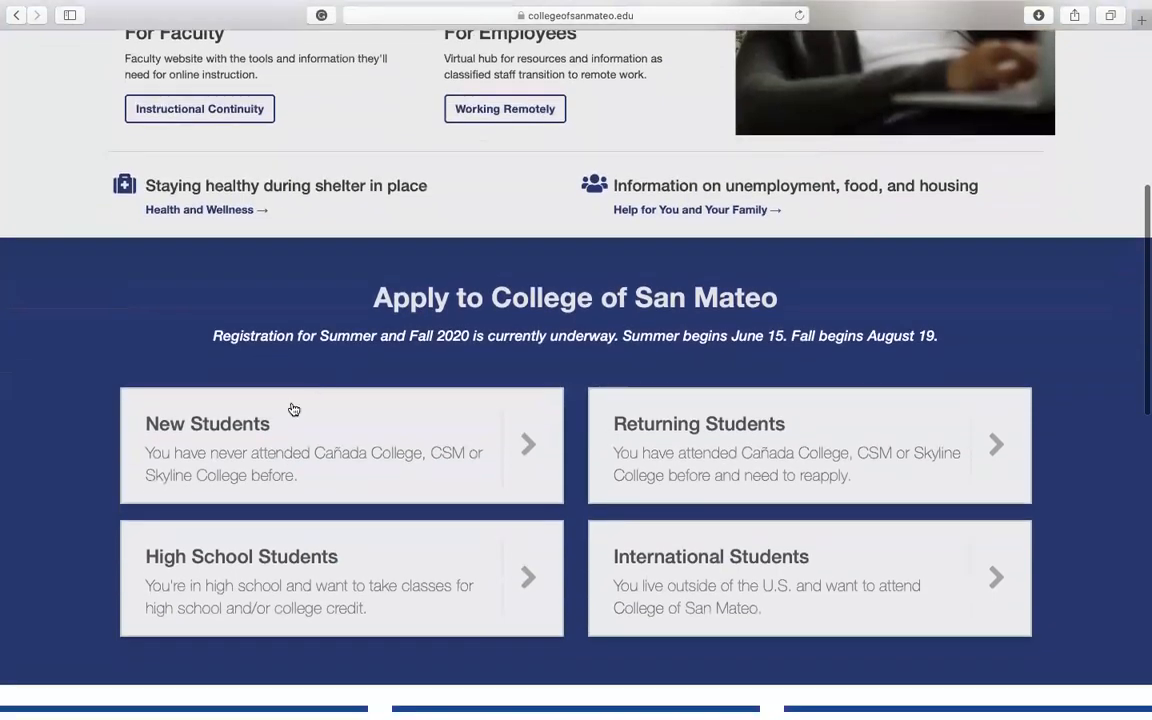
left_click(280, 436)
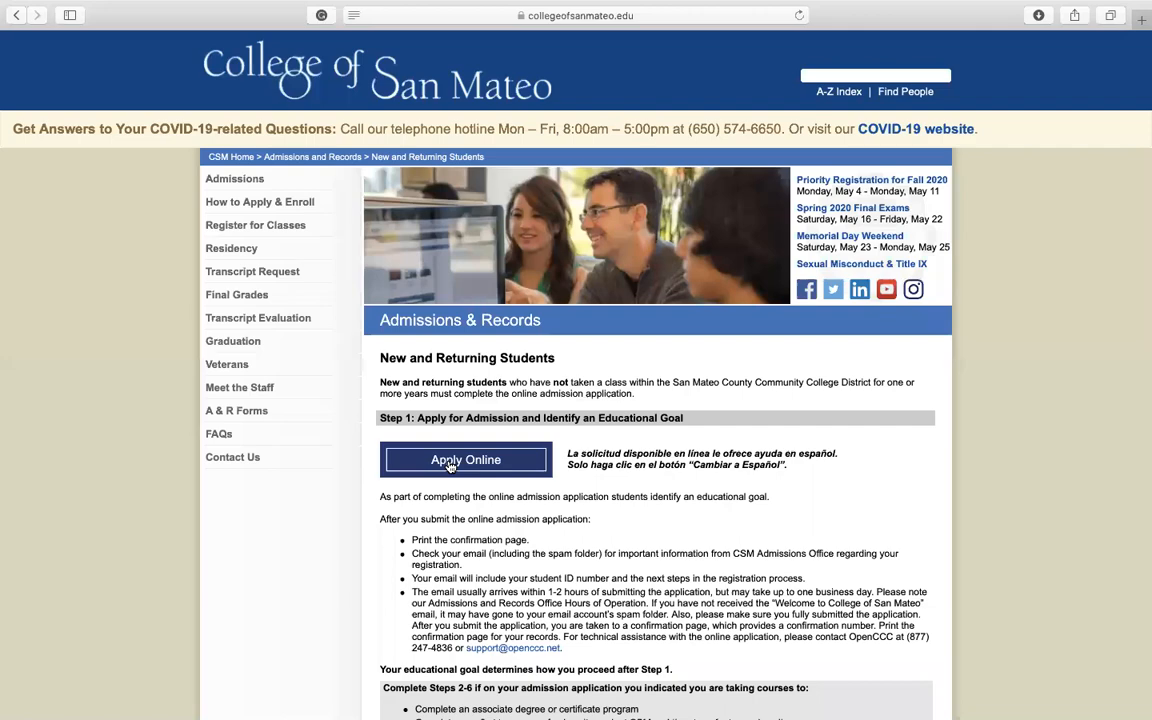
left_click(449, 462)
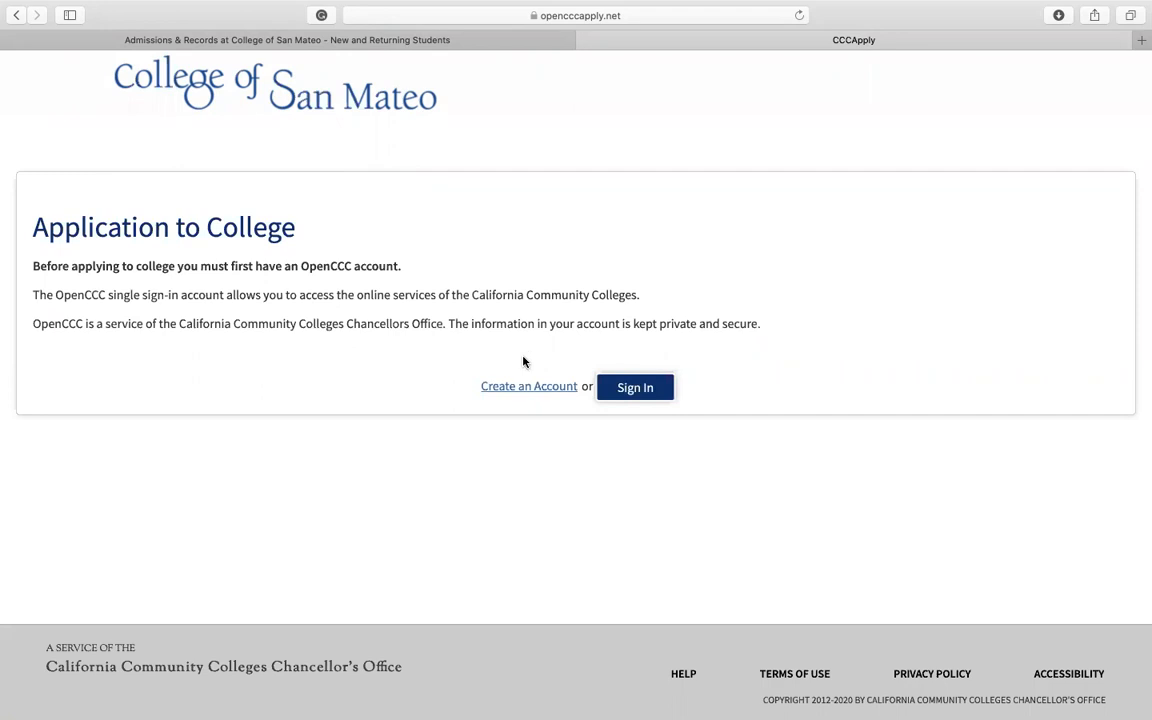
Step: Sign in to OpenCCC with the account username and password, and decline to save the password in the browser
left_click(640, 390)
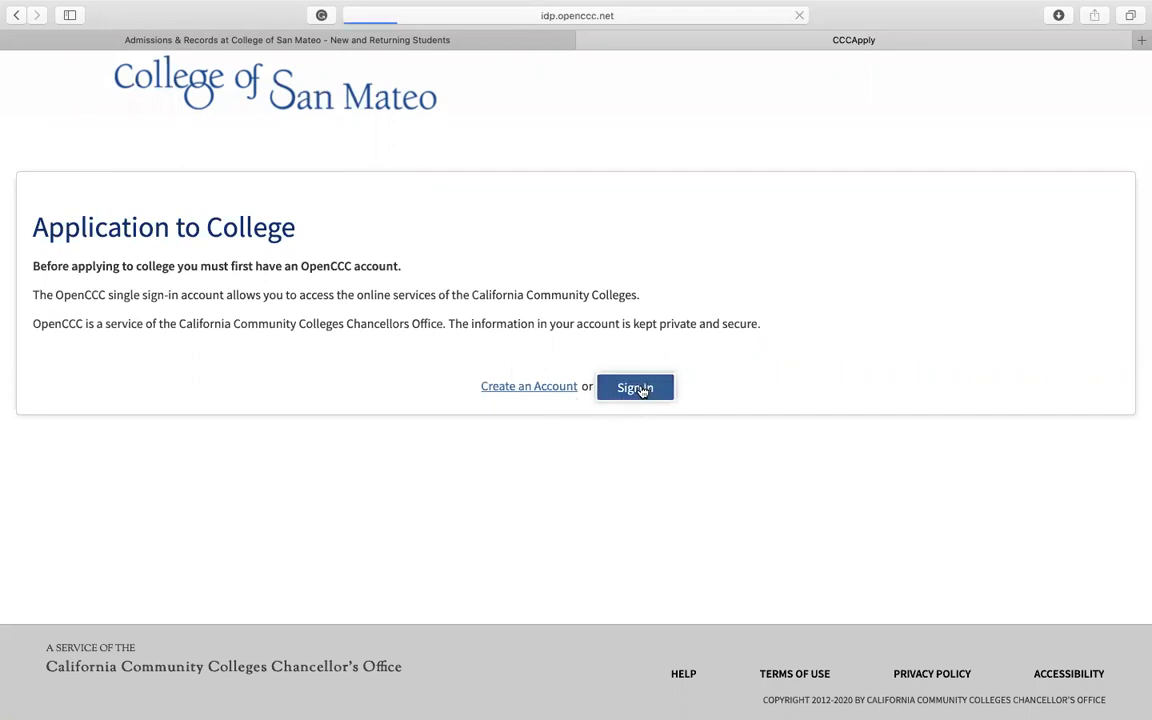
left_click(578, 388)
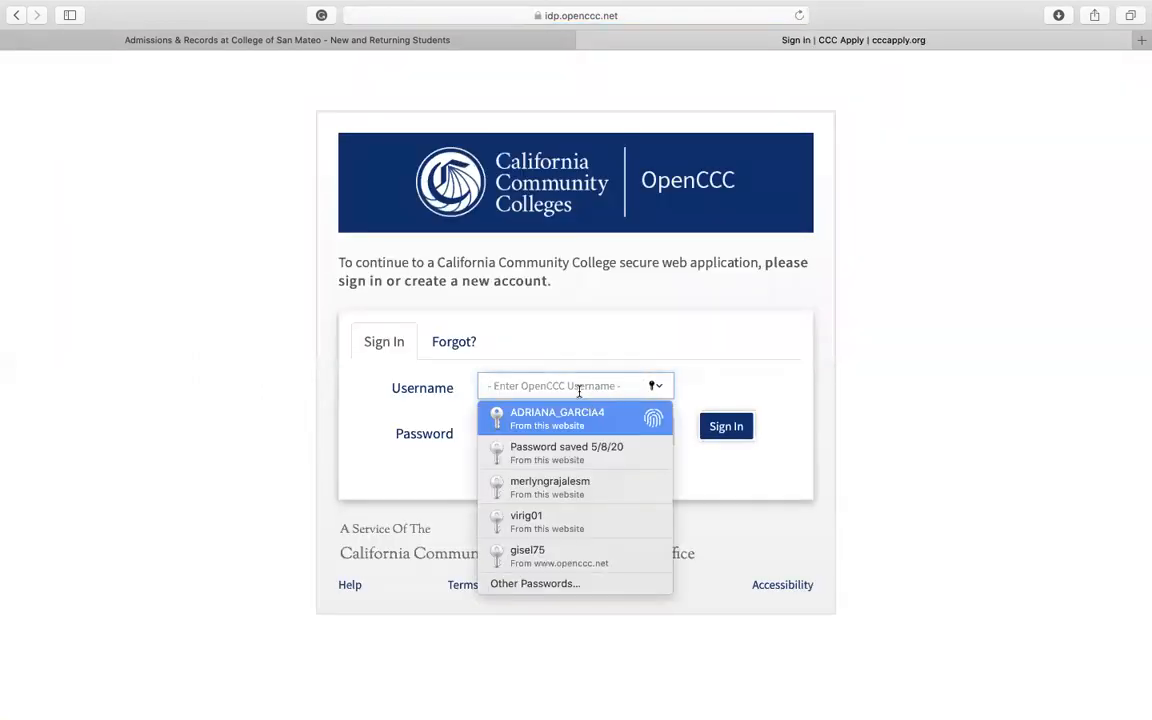
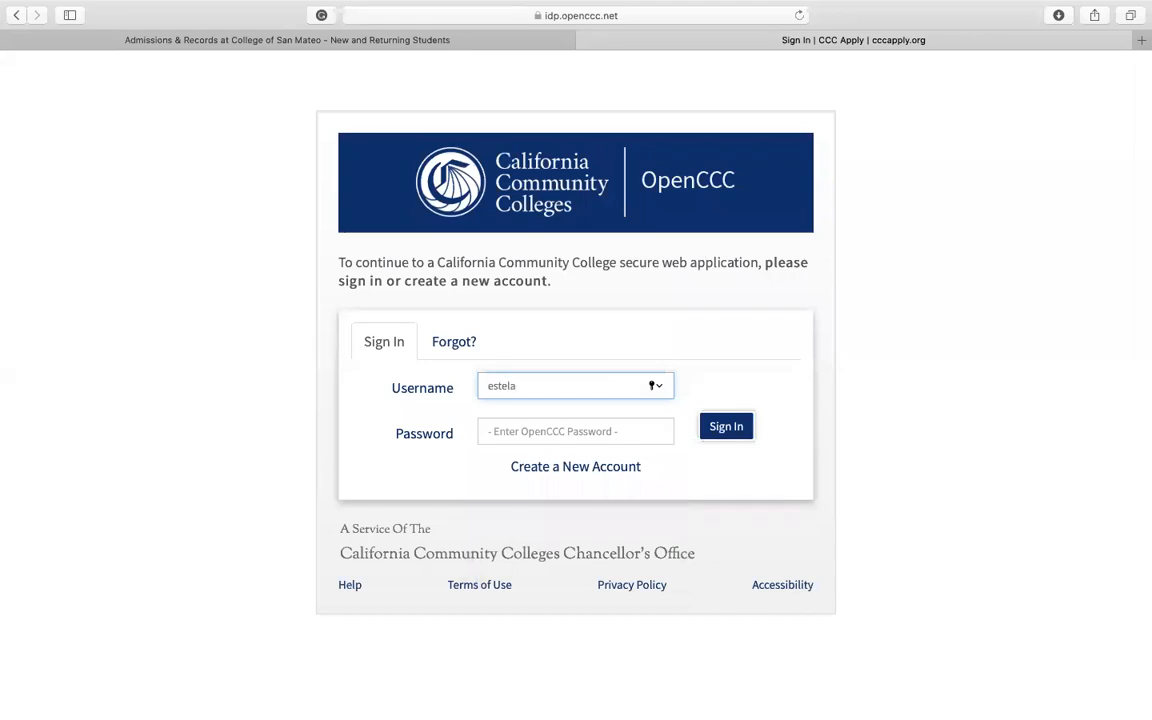
key("Tab")
type("**********")
left_click(717, 432)
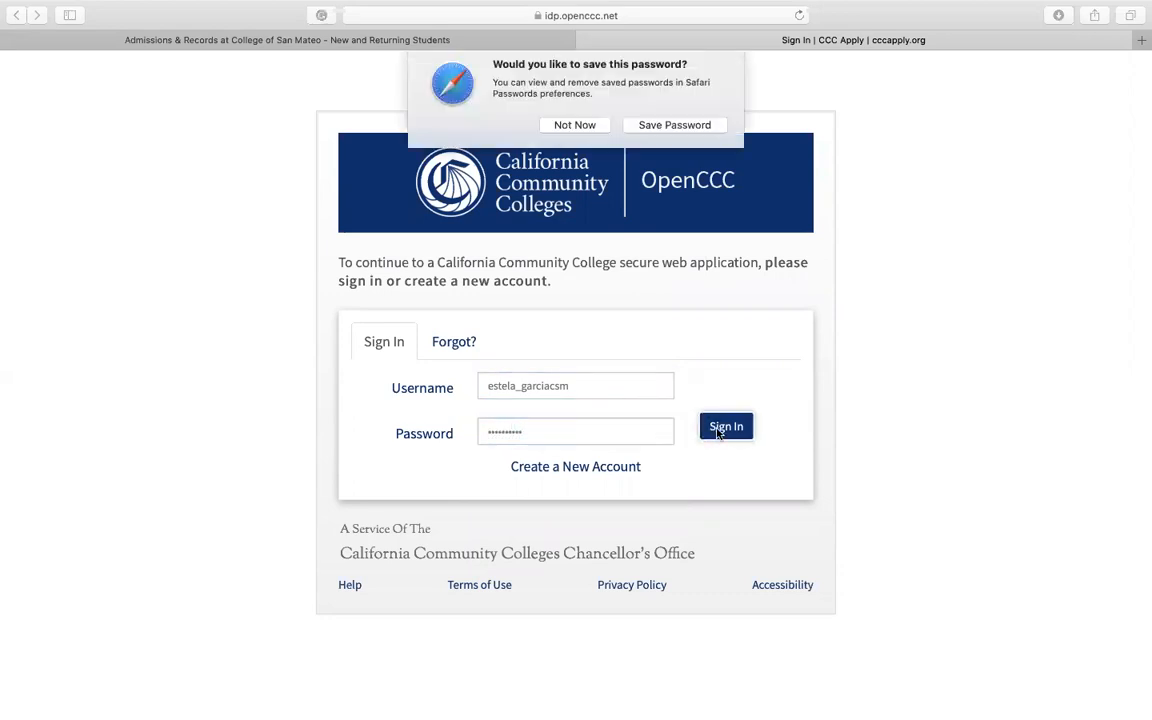
left_click(582, 128)
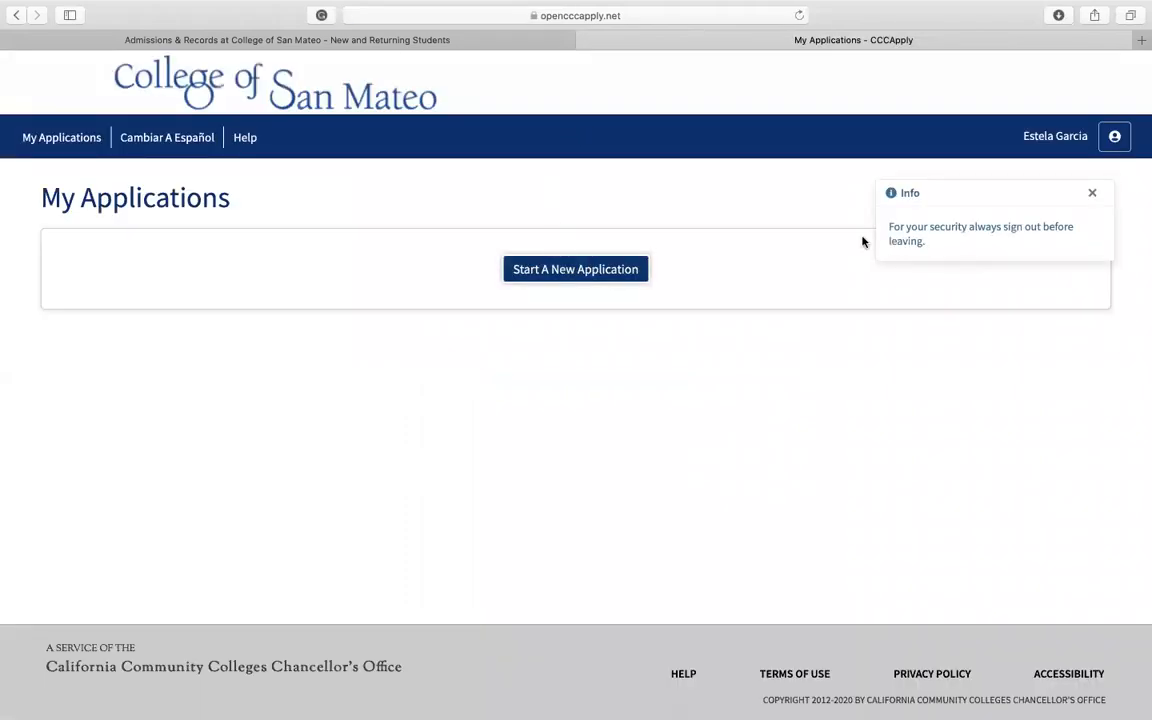
Step: Dismiss the security notice and start a new application for the term Fall 2020 (08/17/2020 to 12/18/2020)
left_click(1091, 192)
left_click(630, 277)
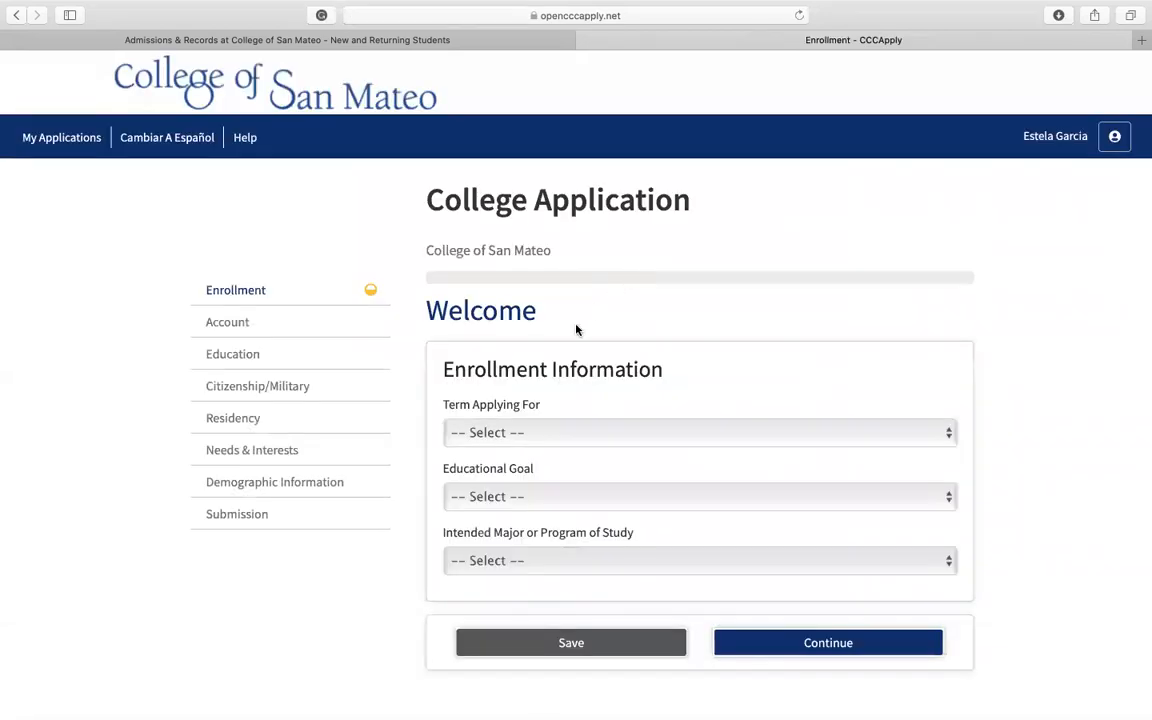
scroll(576, 330, "down", 2)
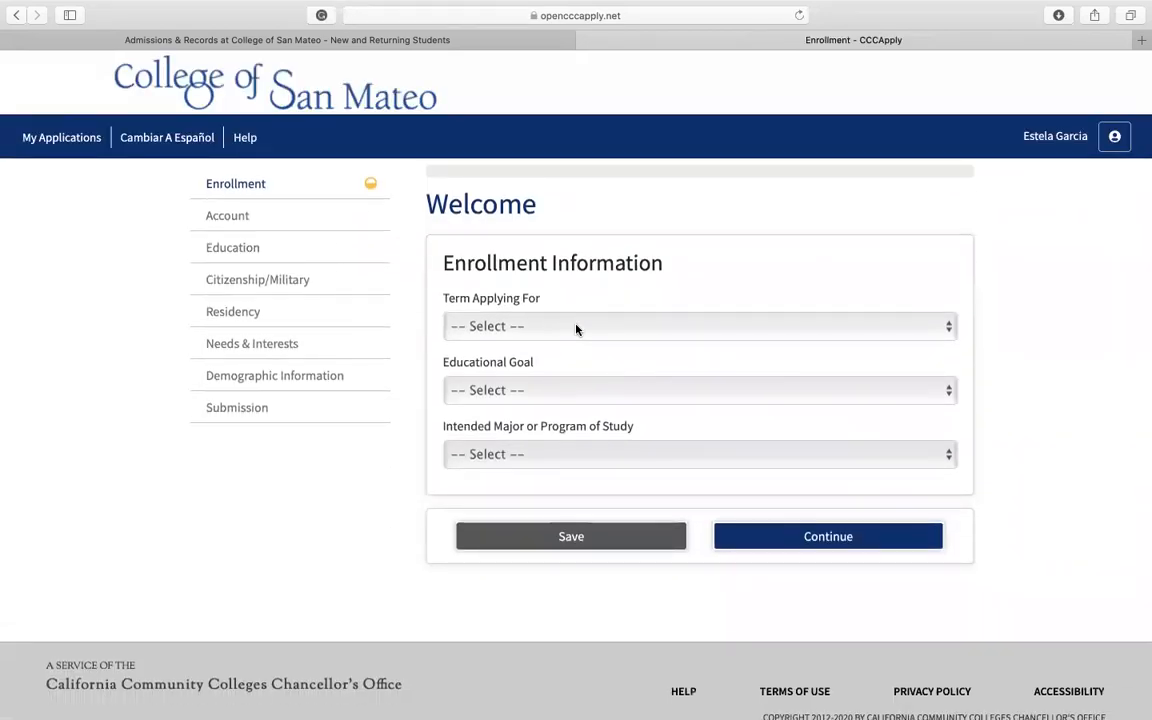
left_click(576, 329)
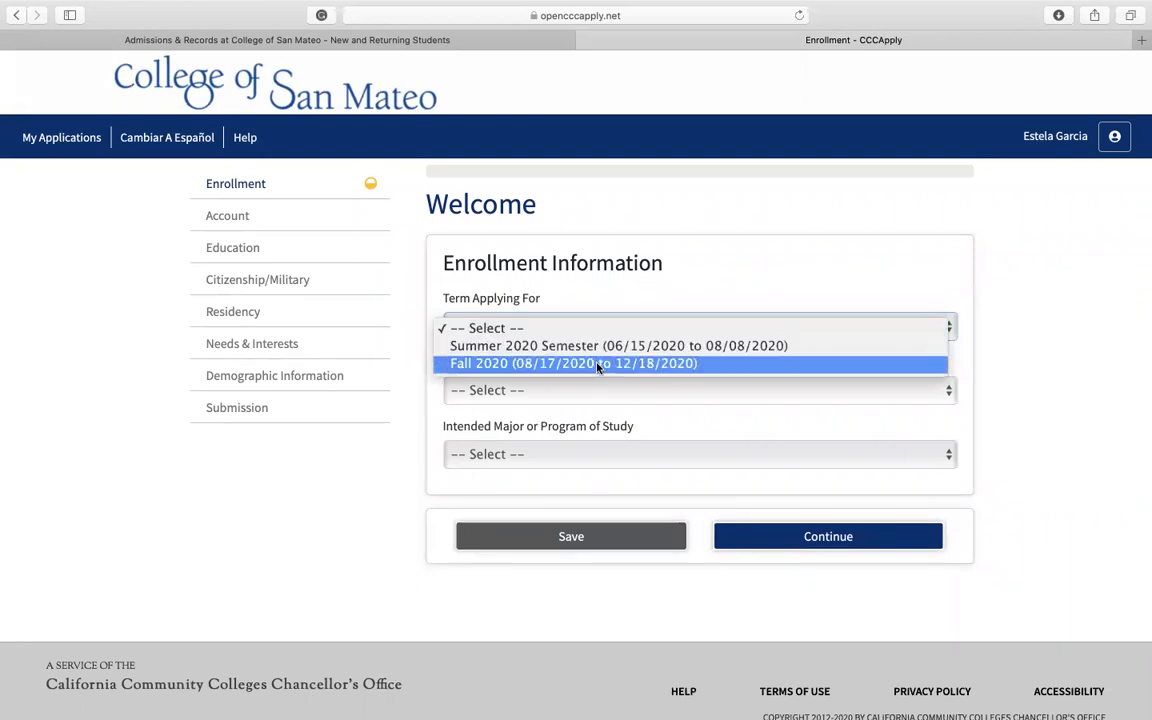
left_click(597, 367)
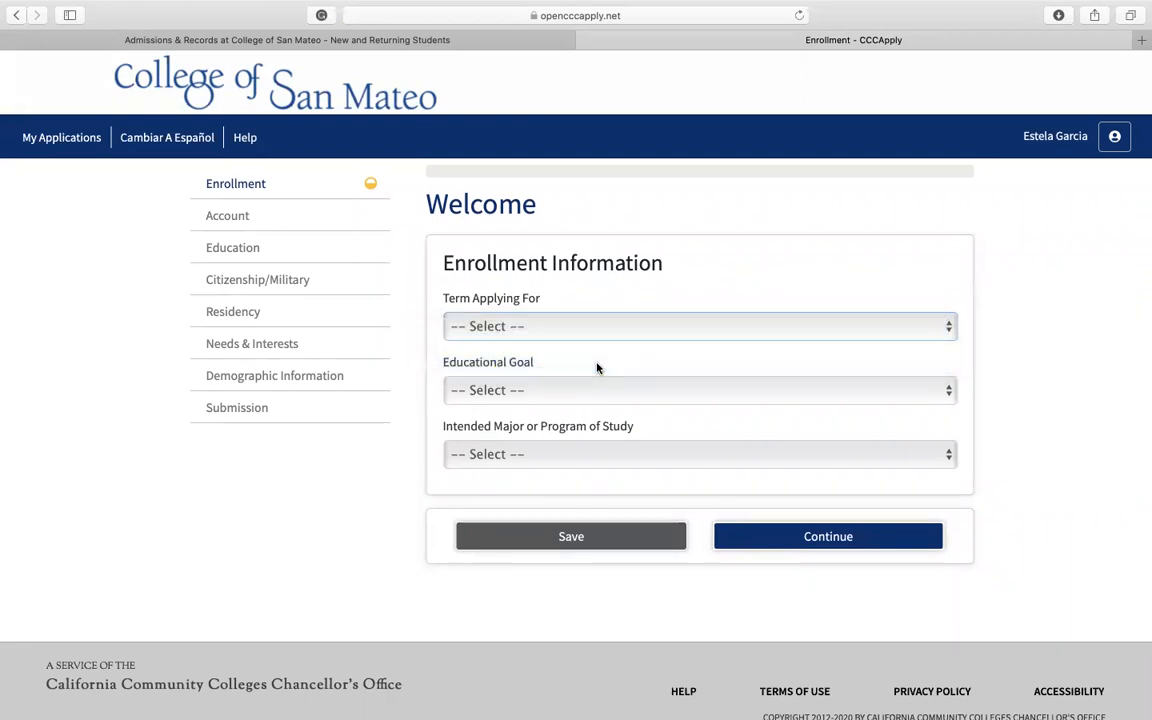
left_click(597, 327)
left_click(577, 335)
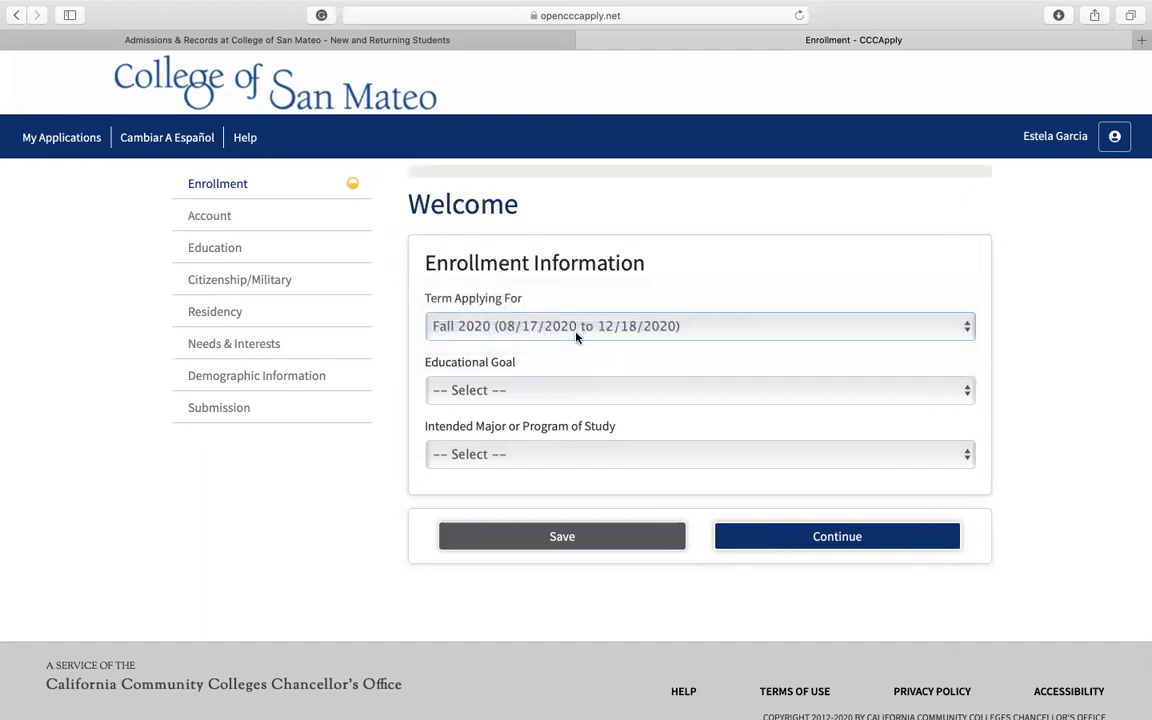
Step: Set the educational goal to "Obtain an associate degree and transfer to a 4-year institution"
scroll(576, 345, "down", 1)
left_click(566, 370)
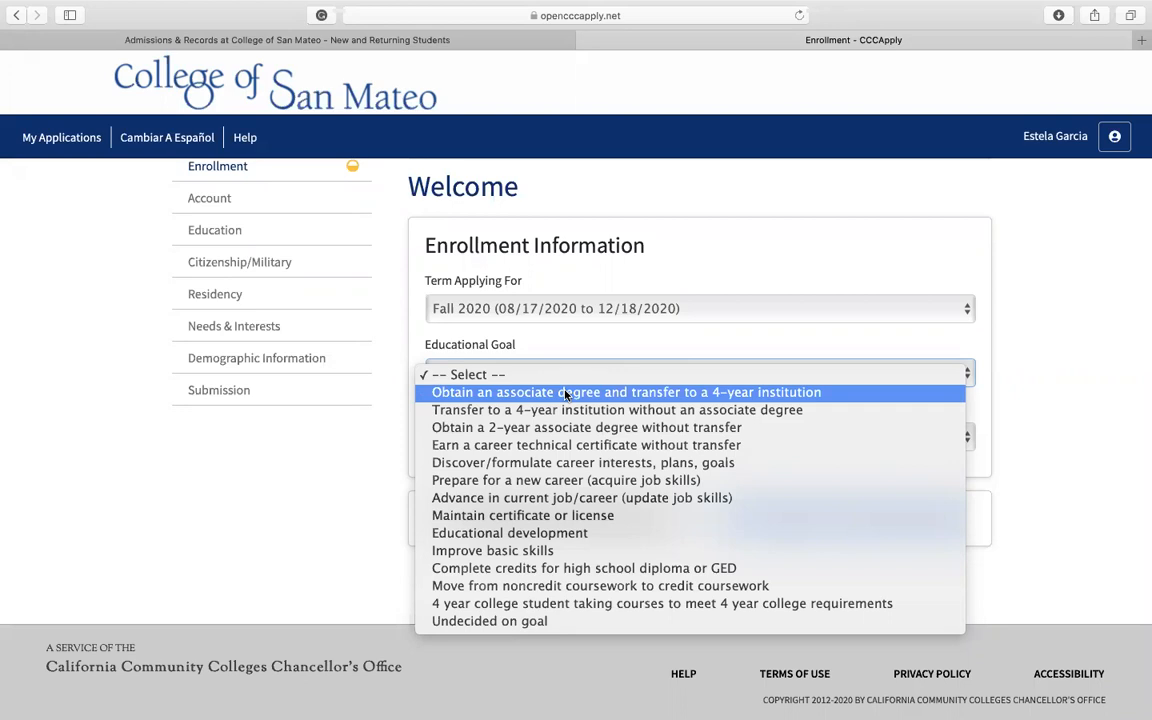
left_click(563, 393)
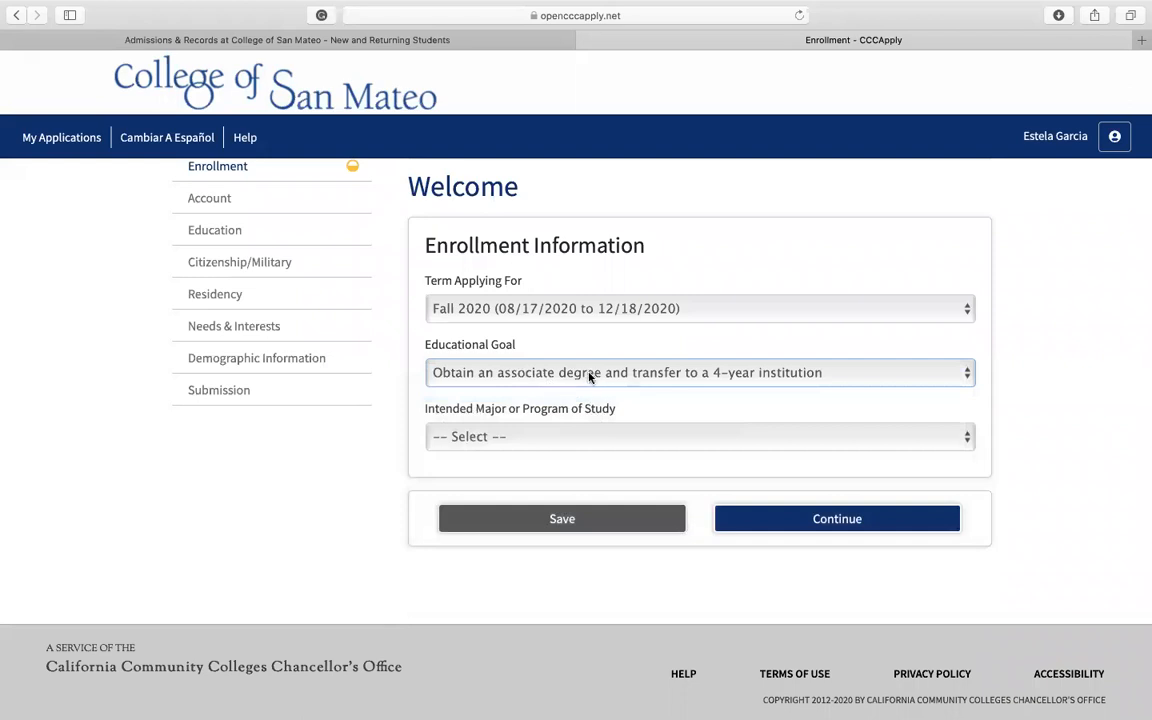
left_click(616, 377)
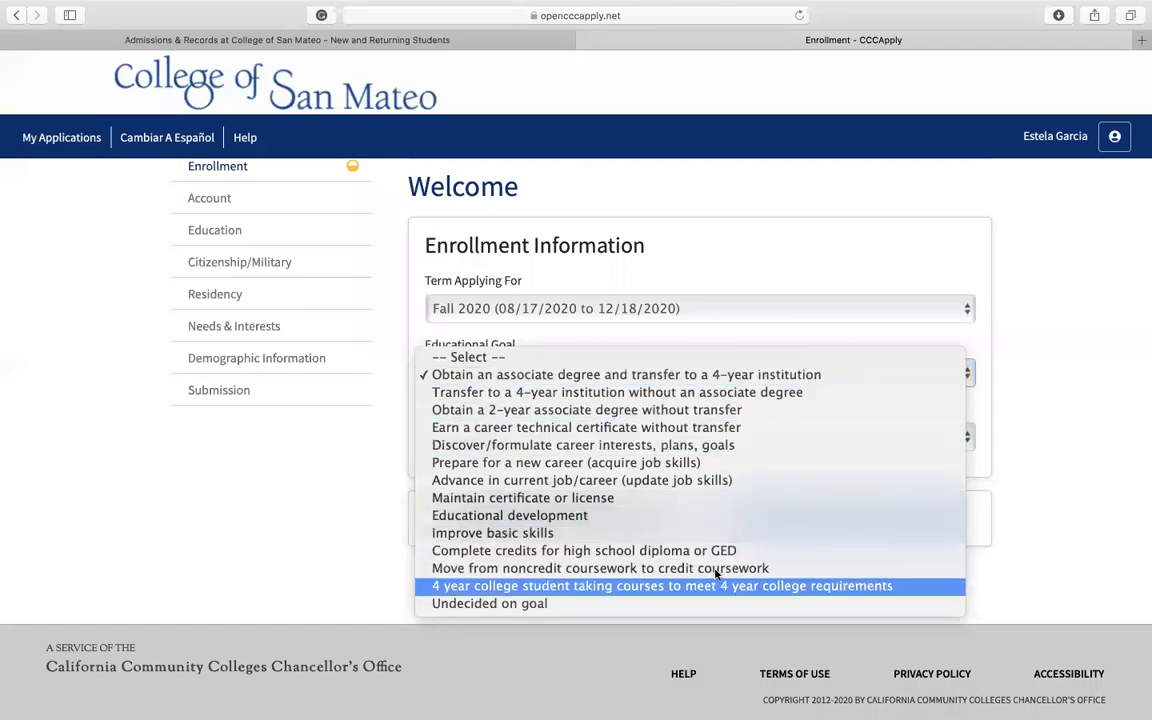
left_click(720, 376)
Step: Choose Administration of Justice (Associate Degree-Transfer CSU) as the intended major
left_click(627, 440)
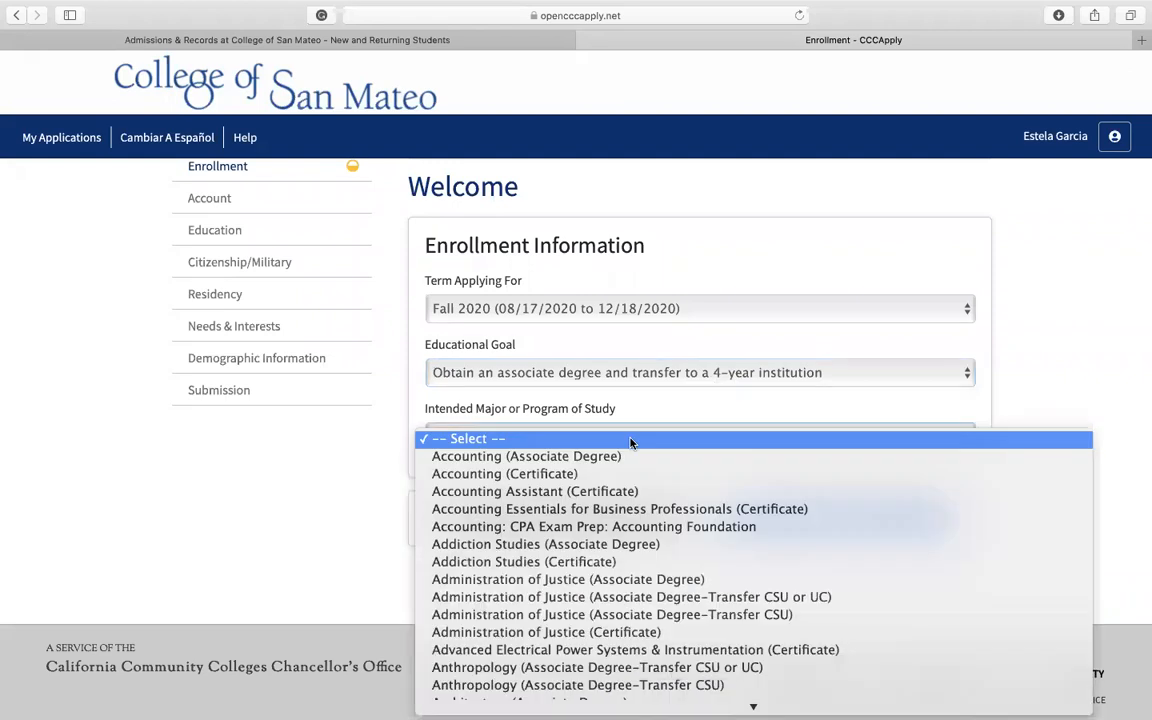
scroll(635, 478, "down", 3)
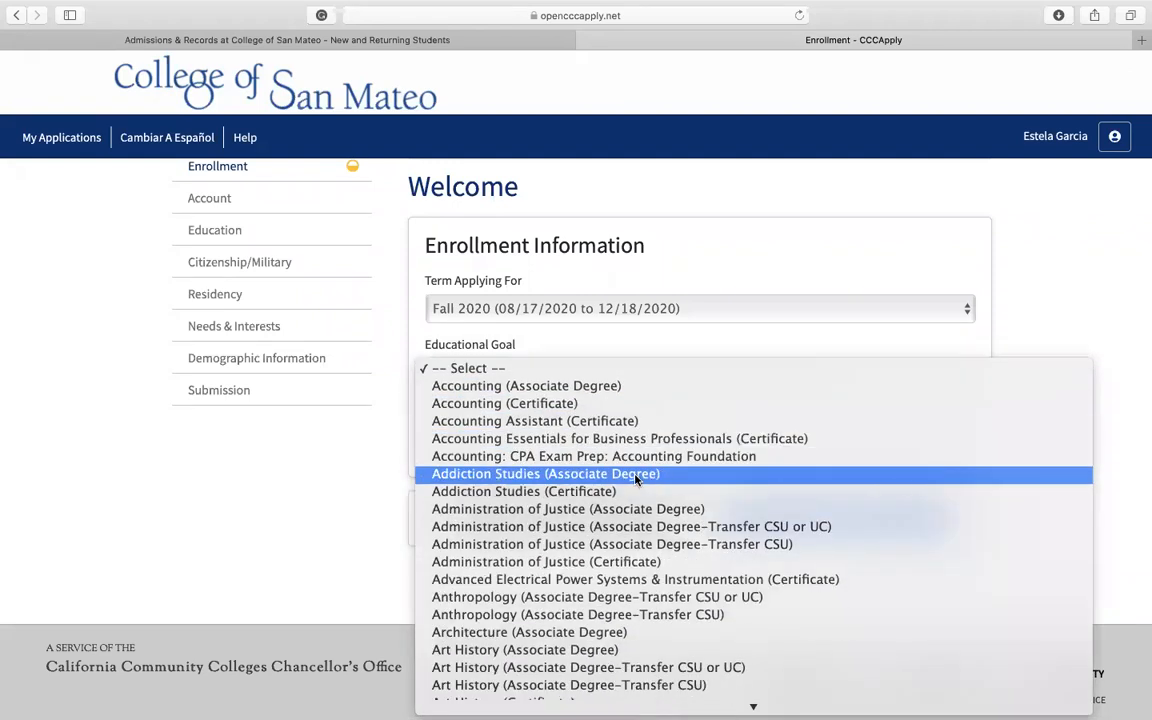
scroll(635, 480, "down", 2)
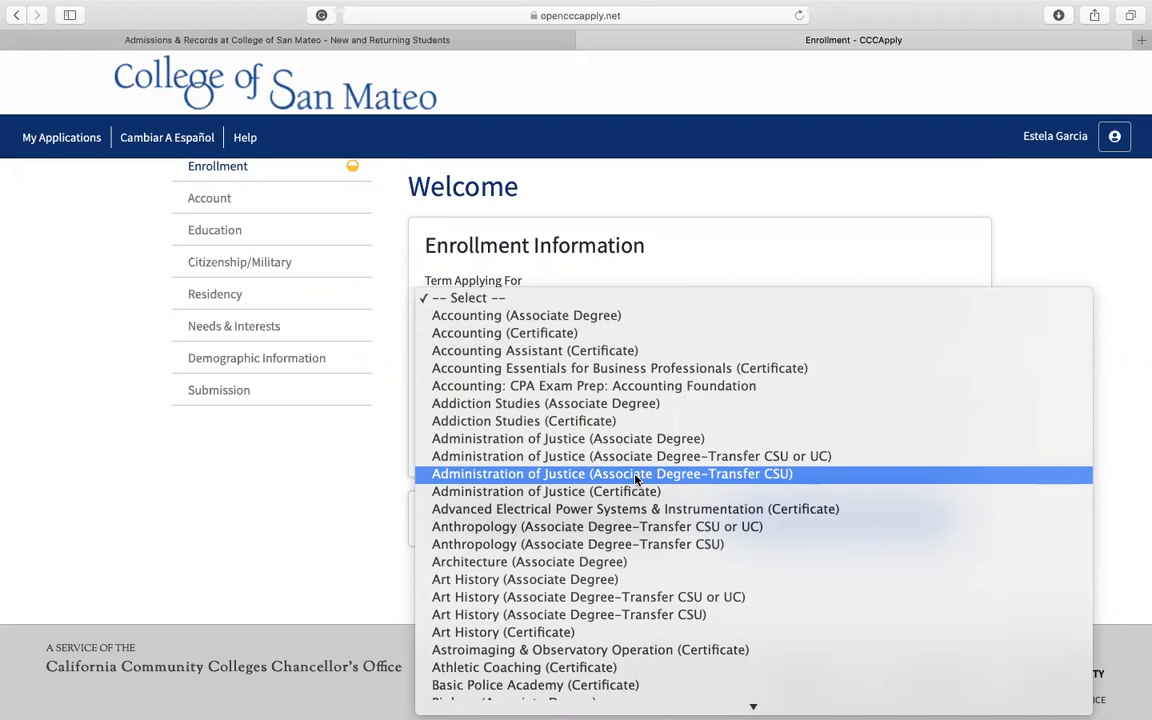
left_click(635, 476)
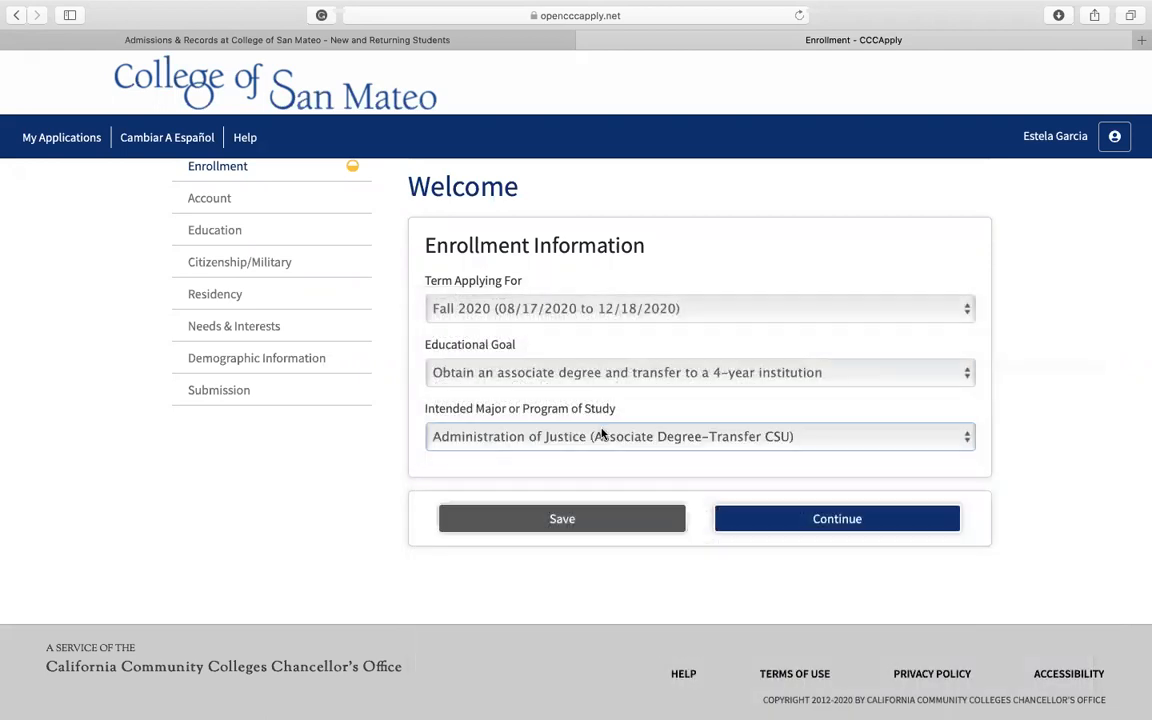
Step: Set the intended major to Social Science (Associate Degree) and continue to the account information section
left_click(602, 432)
scroll(580, 476, "down", 10)
scroll(580, 476, "down", 20)
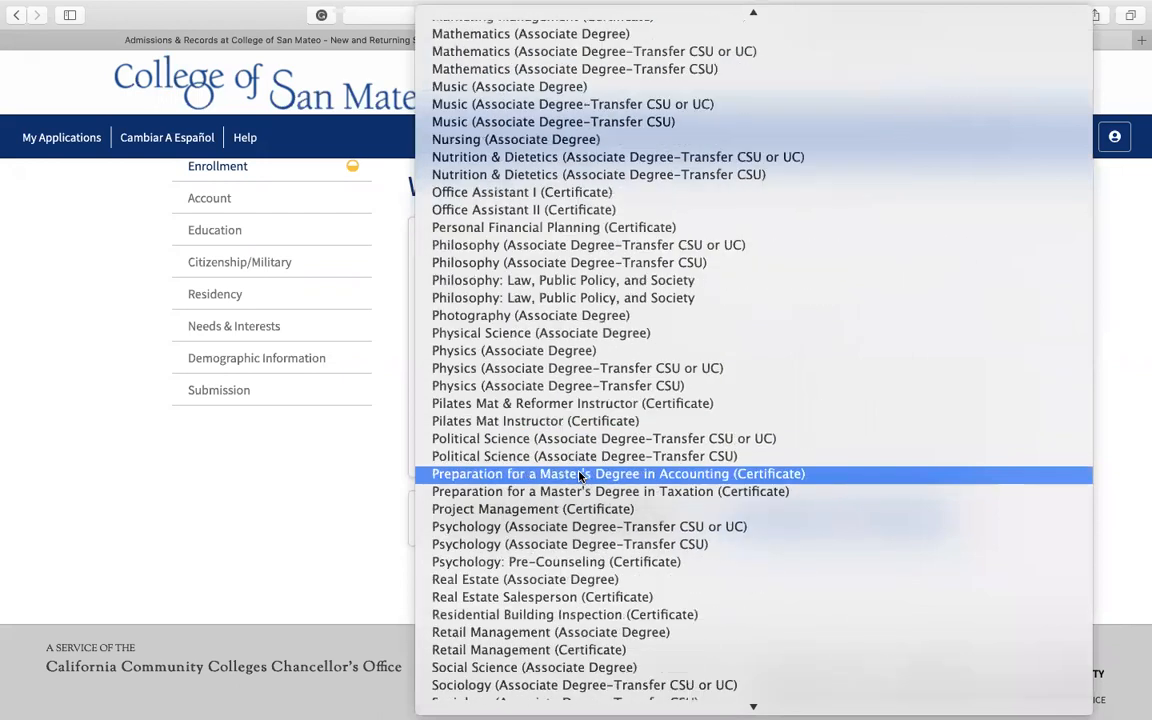
scroll(580, 476, "down", 5)
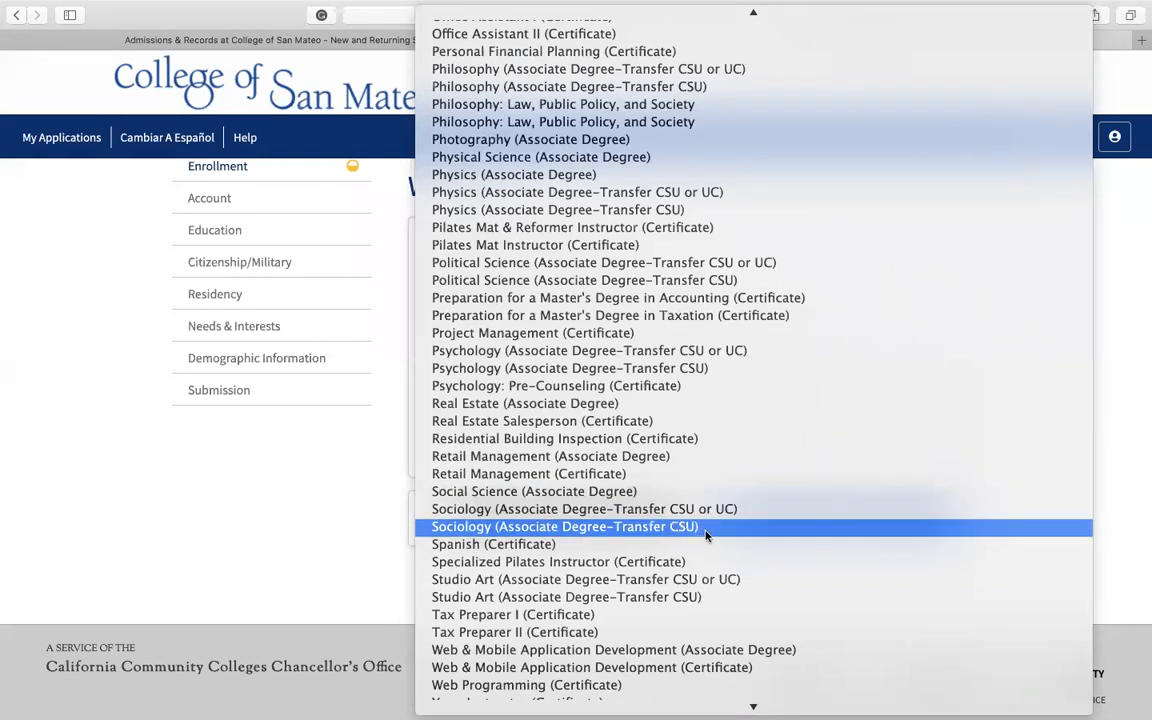
scroll(620, 246, "up", 3)
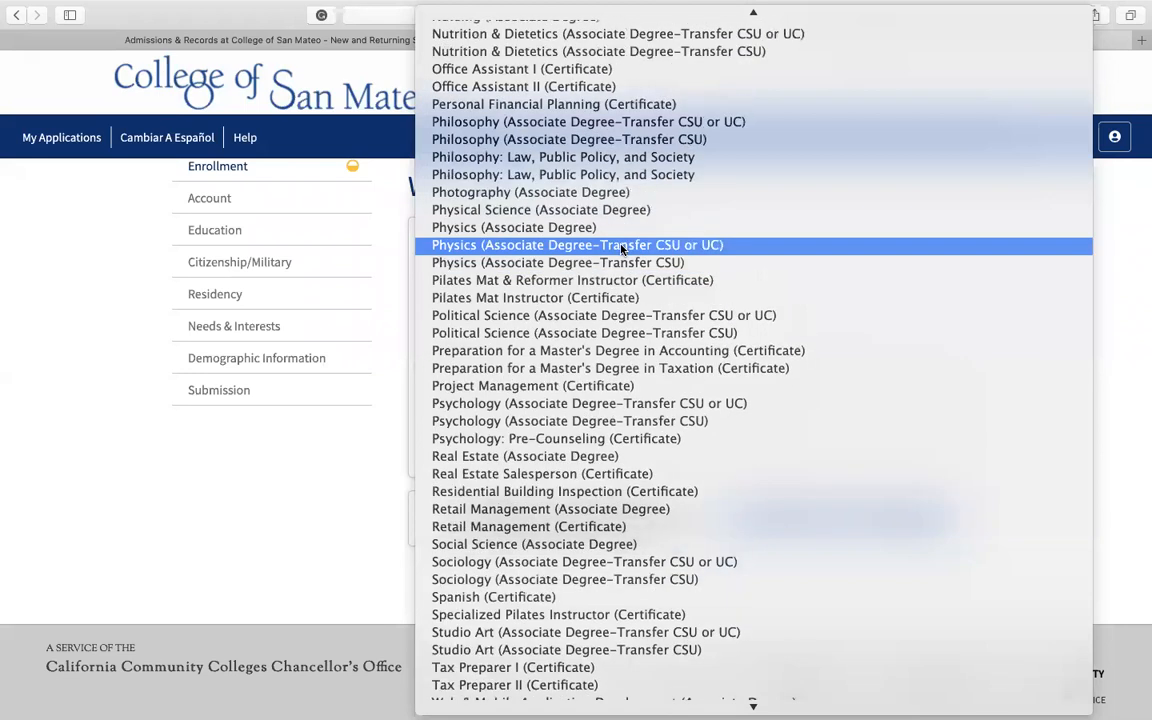
left_click(589, 545)
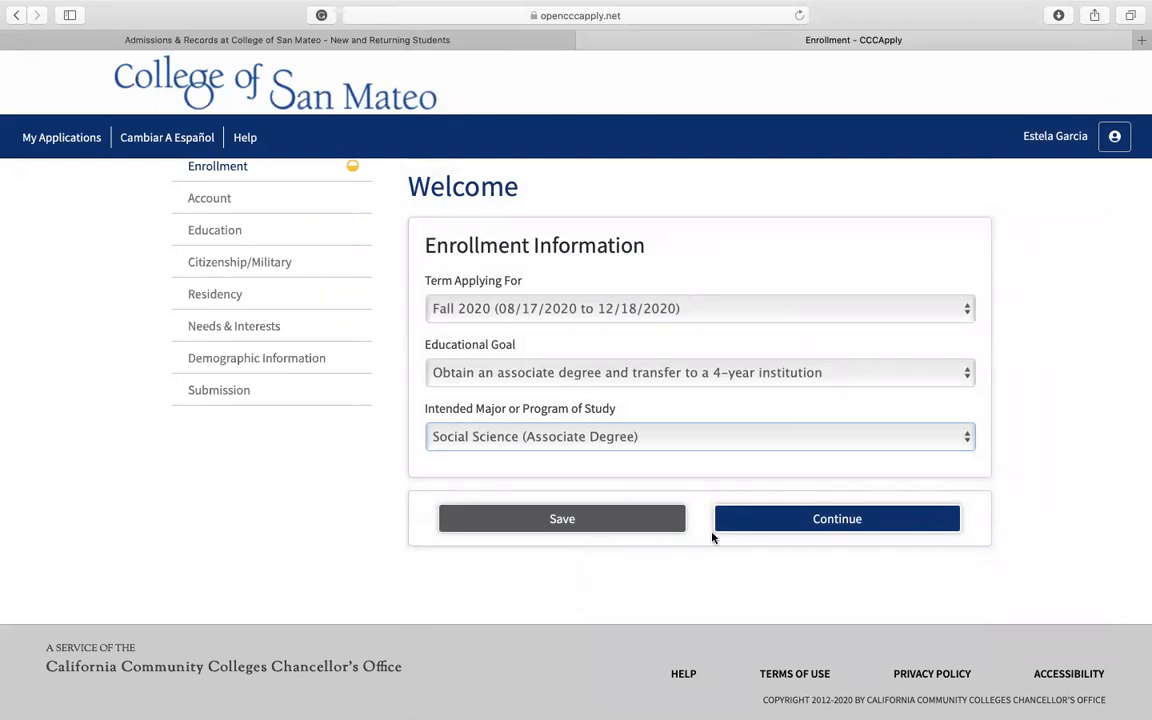
left_click(778, 520)
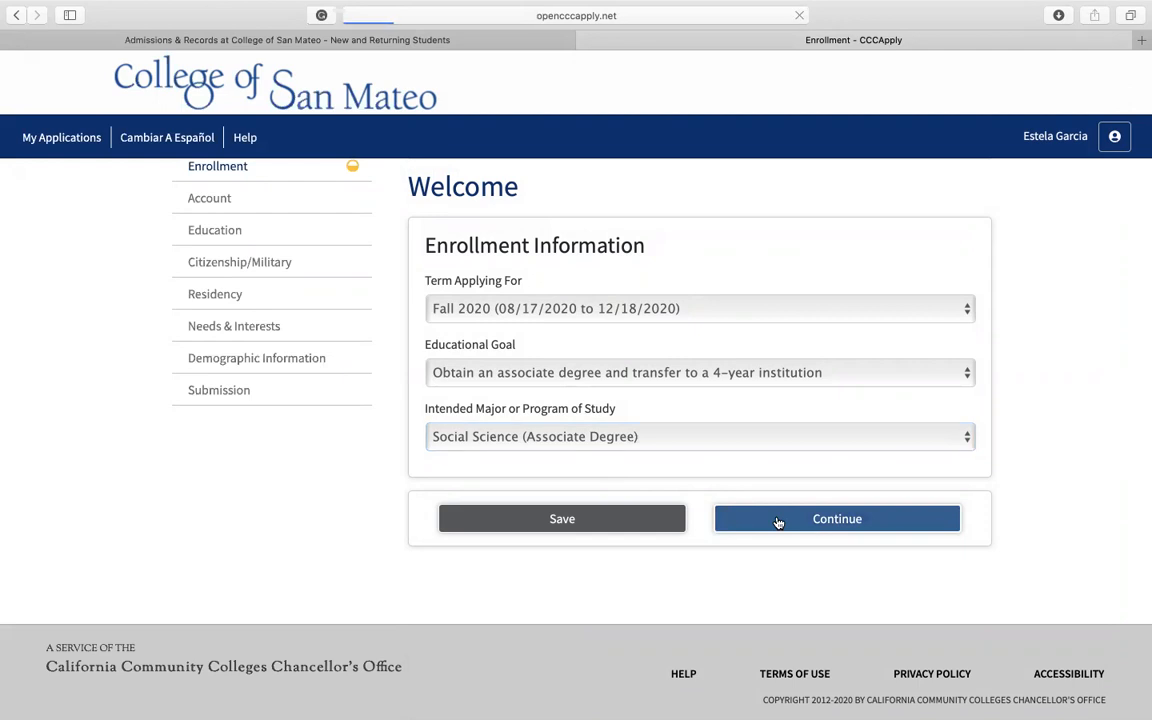
Step: In the Parent/Guardian Information, declare that none of the listed statements is true about the applicant
scroll(646, 453, "down", 2)
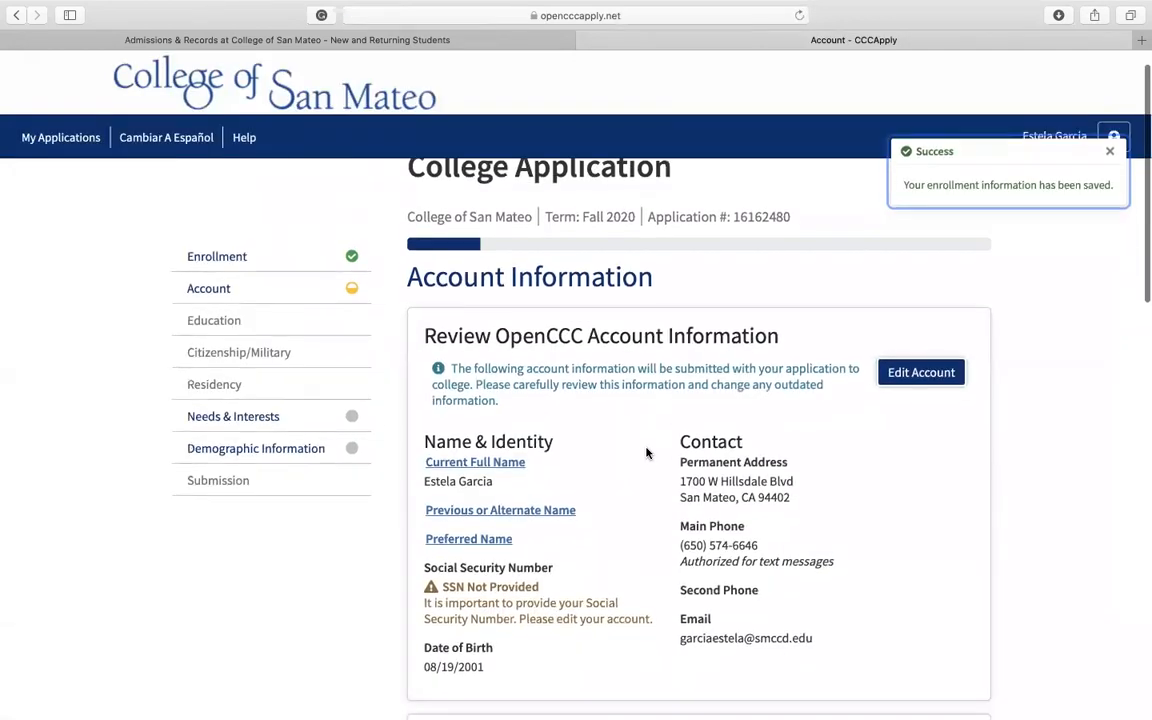
scroll(646, 453, "down", 2)
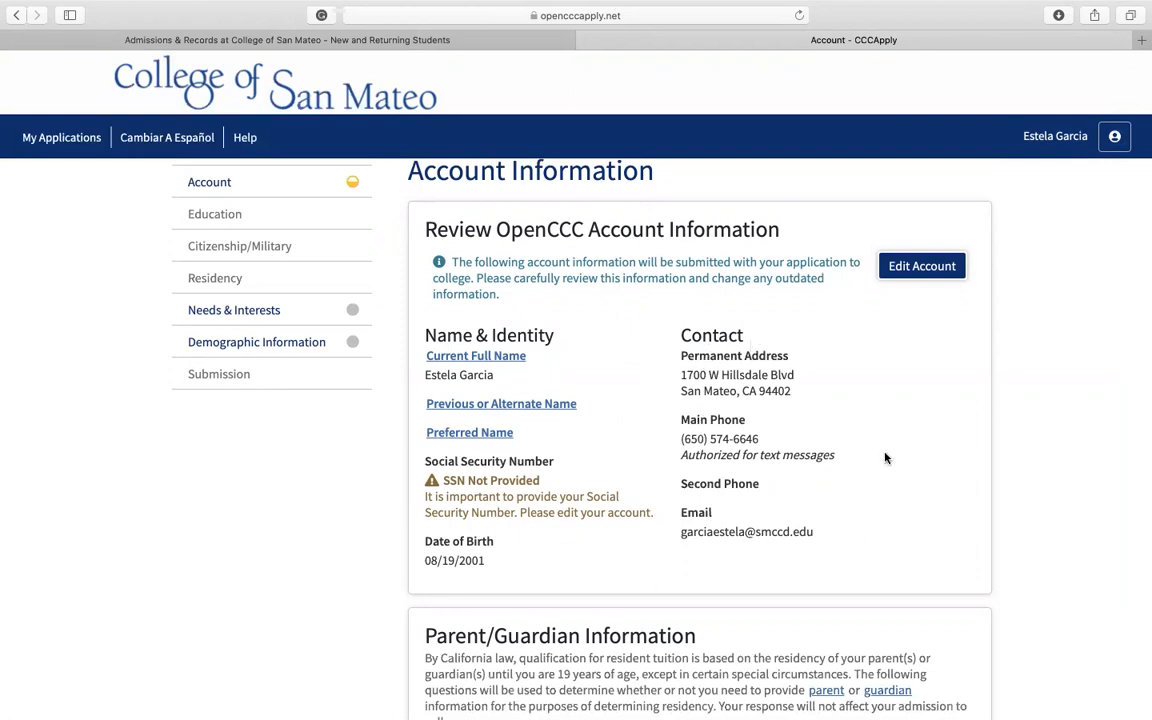
scroll(865, 417, "down", 2)
scroll(866, 417, "down", 5)
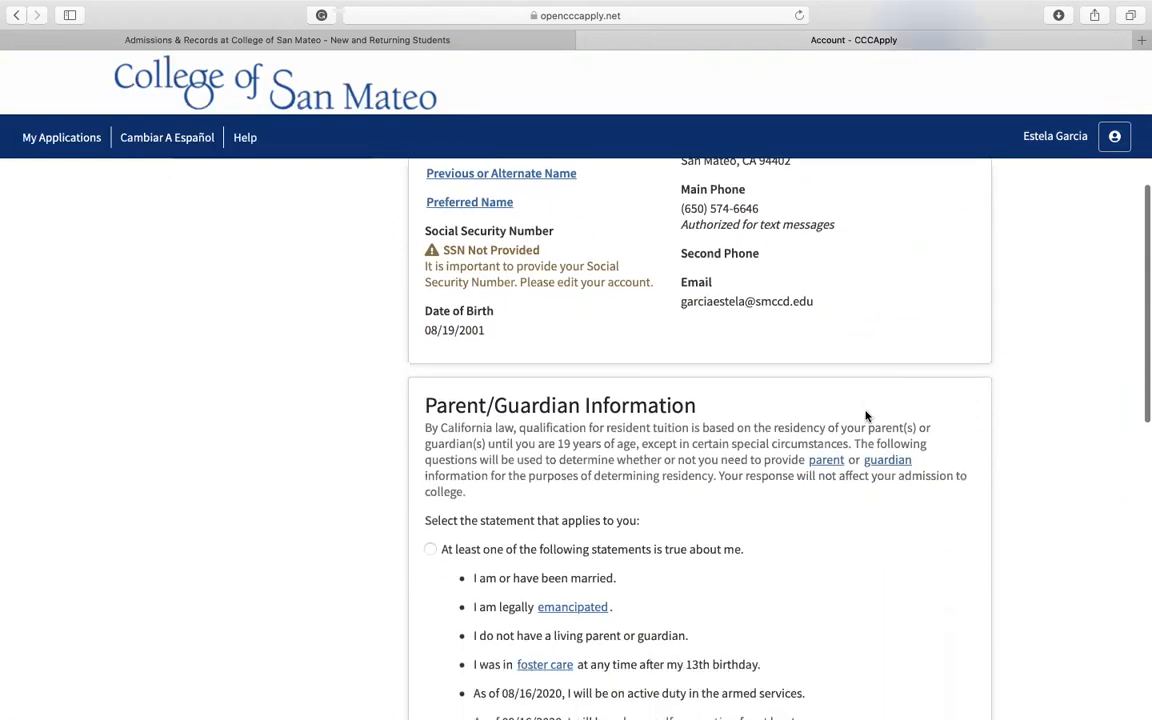
scroll(866, 417, "down", 3)
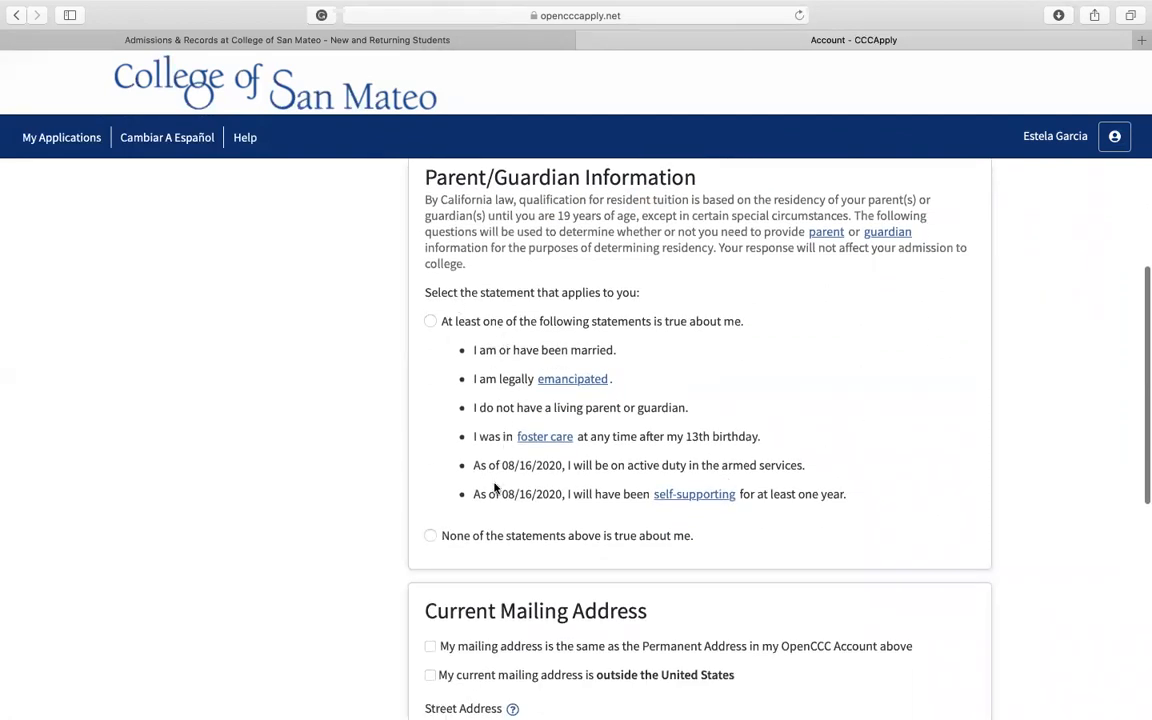
left_click(431, 537)
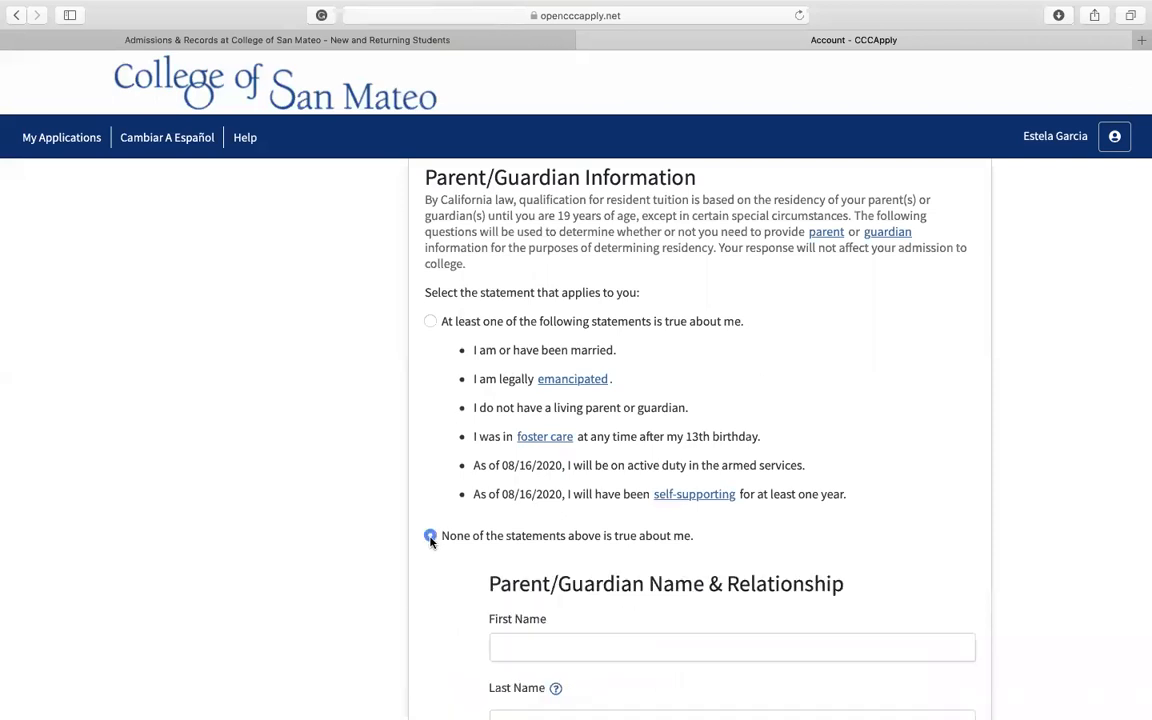
Step: Enter the parent's first and last name and set the relationship to Mother
scroll(431, 542, "down", 2)
left_click(589, 522)
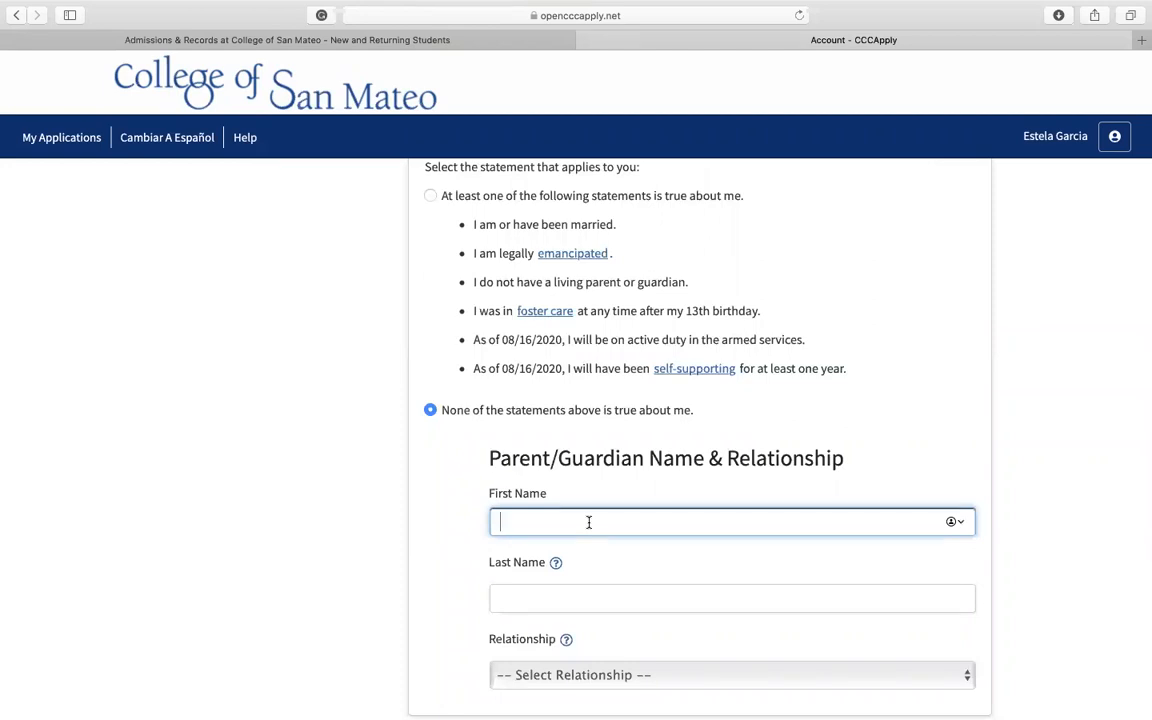
key("Tab")
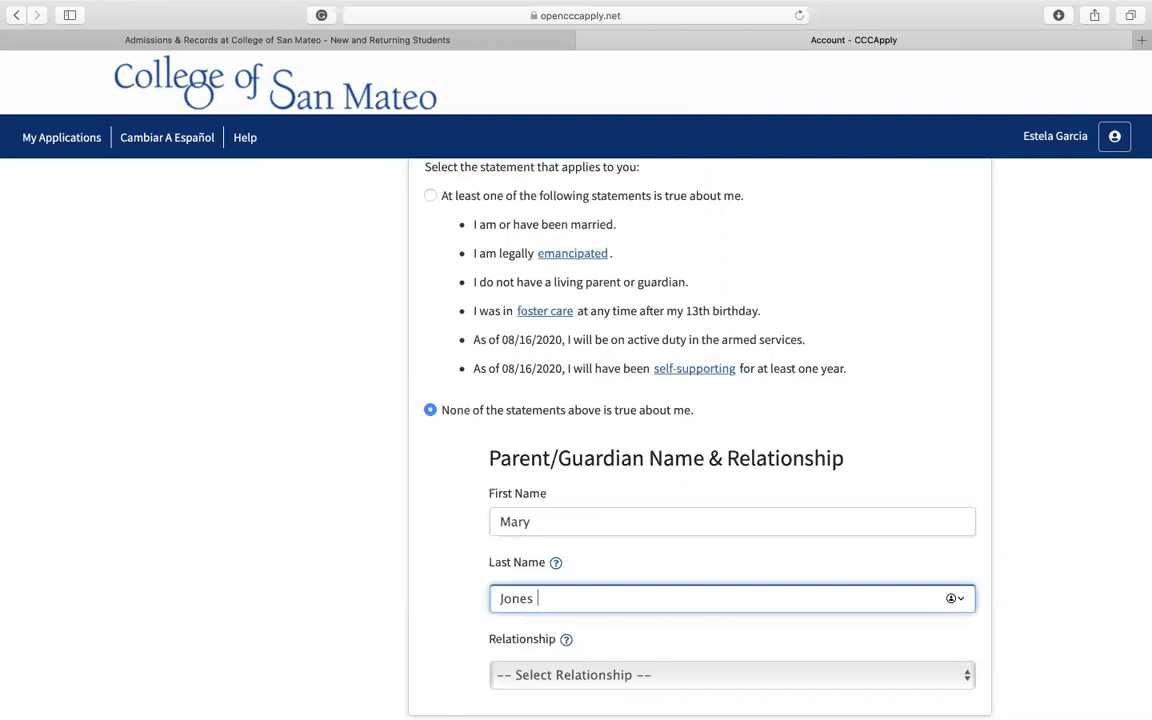
scroll(554, 544, "down", 3)
left_click(554, 544)
left_click(554, 556)
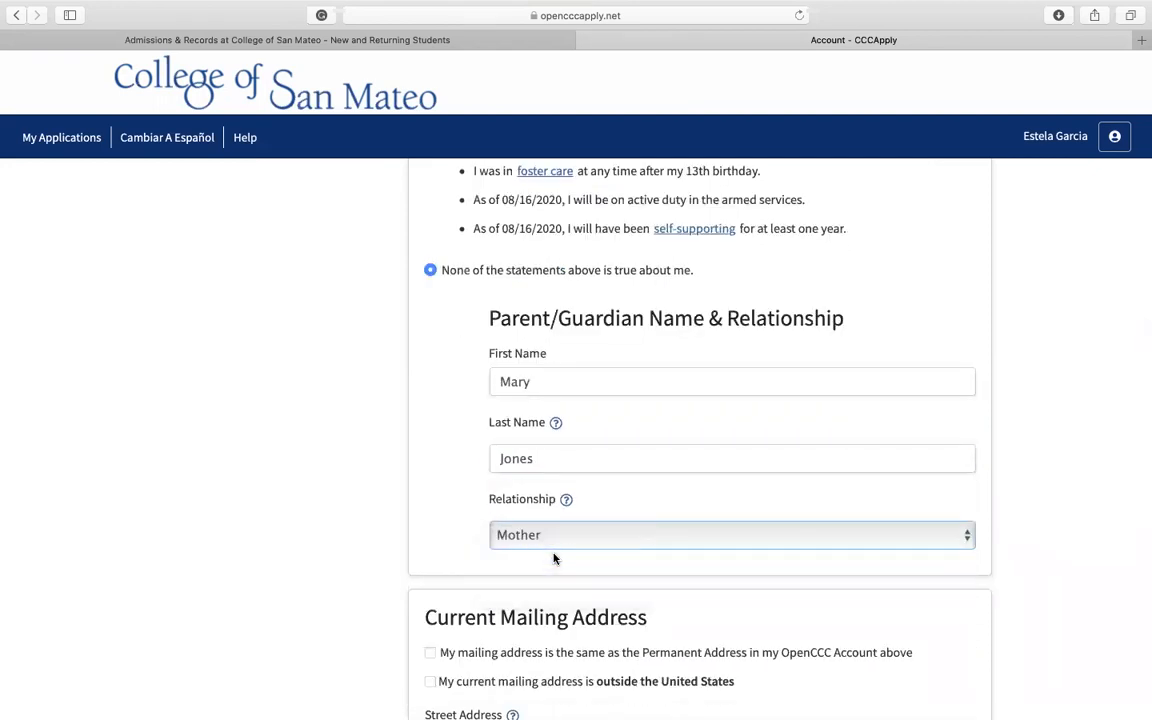
scroll(554, 558, "down", 5)
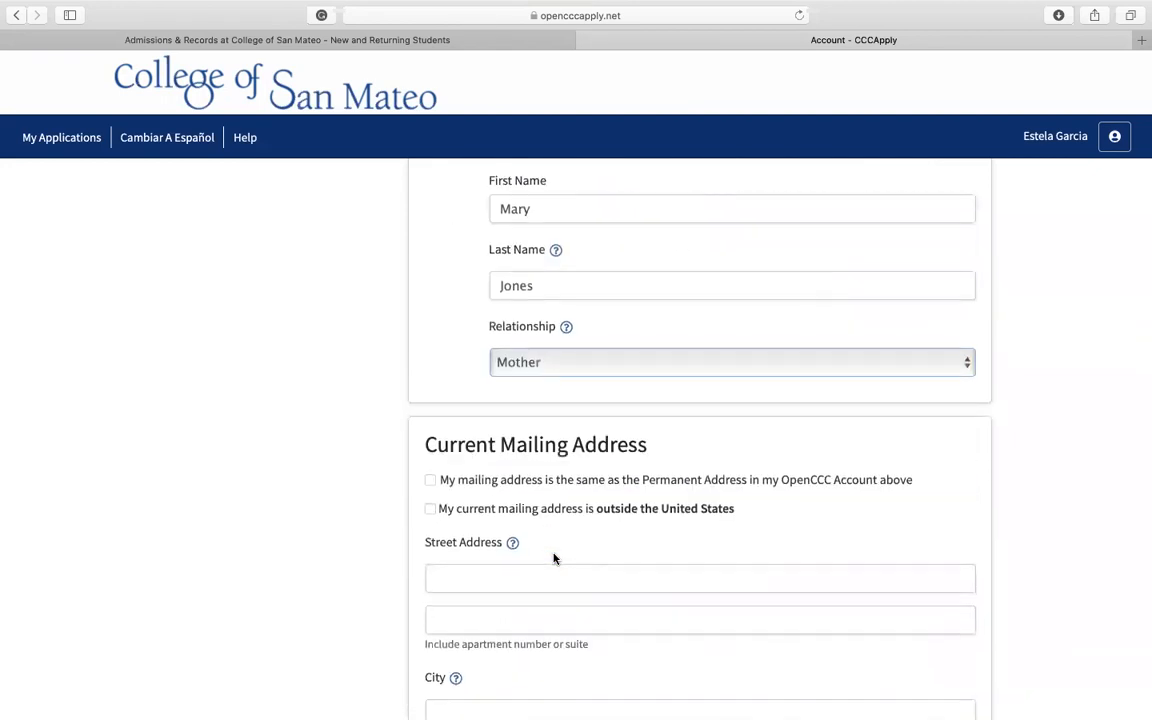
Step: Declare the mailing address the same as the permanent address, continue, and verify the parent/guardian address as correct
scroll(554, 558, "down", 2)
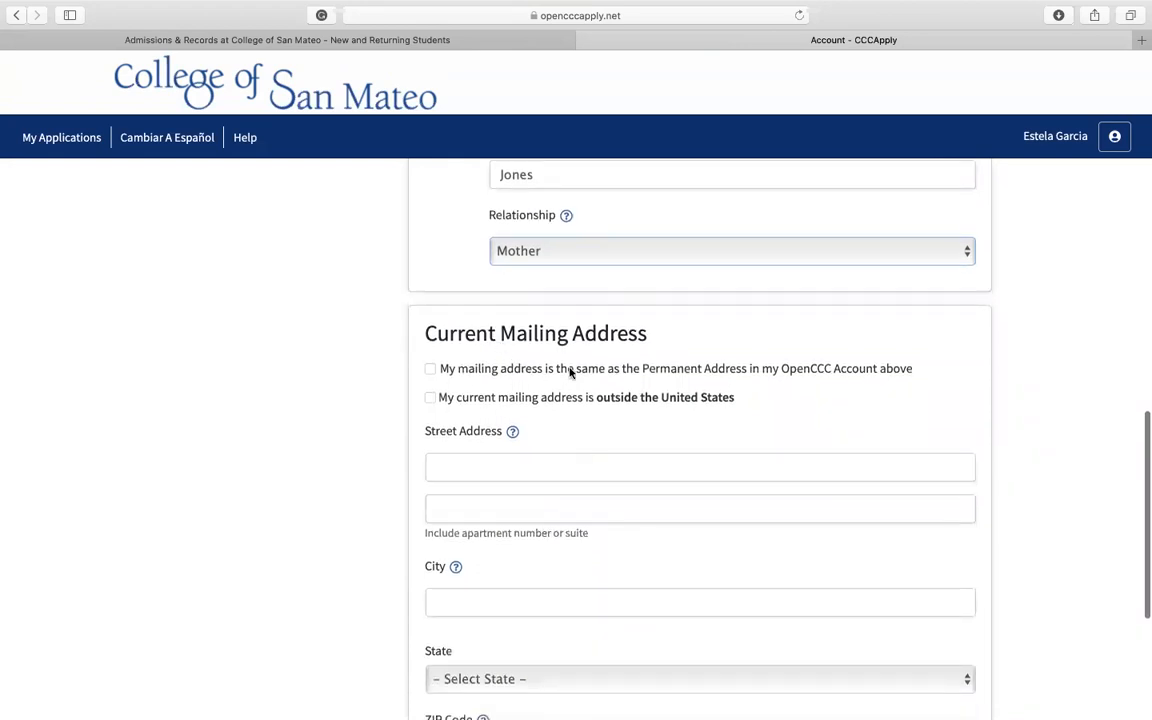
left_click(431, 370)
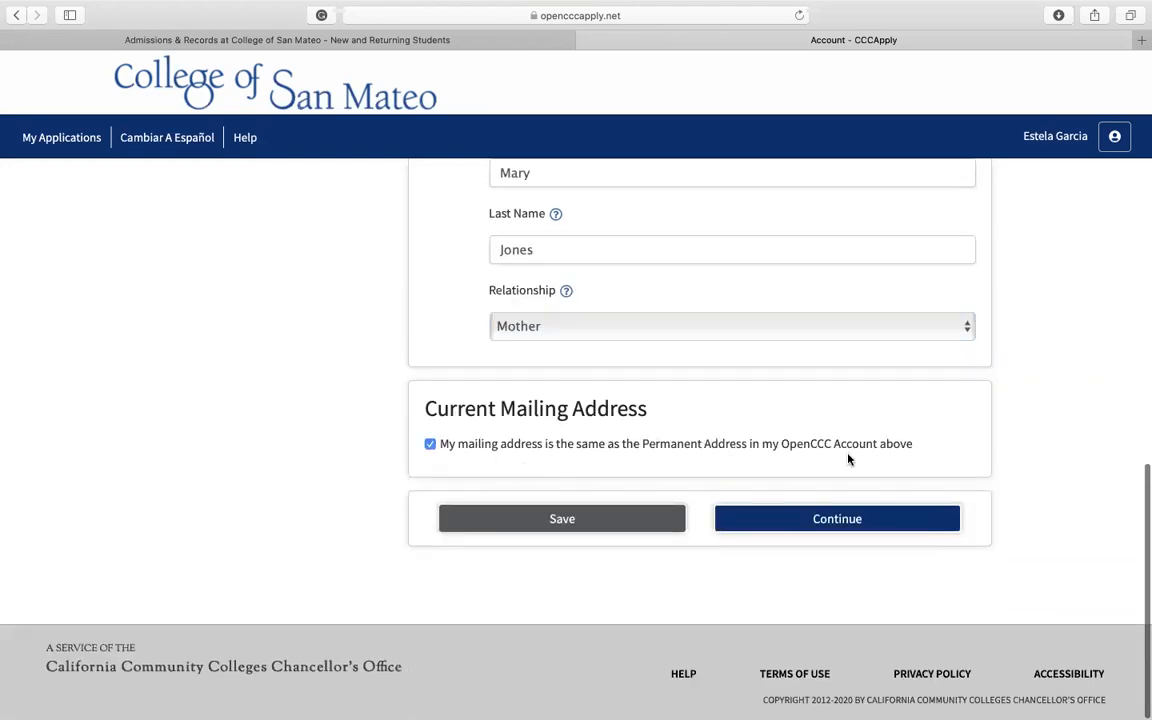
left_click(824, 524)
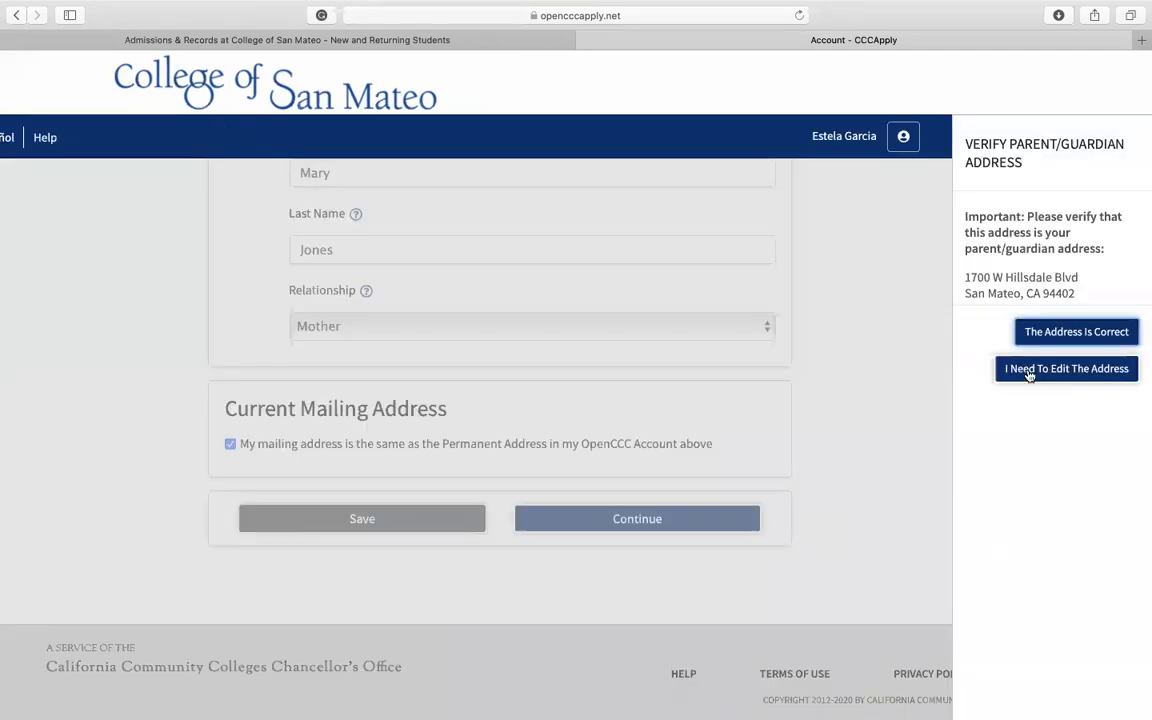
left_click(1107, 334)
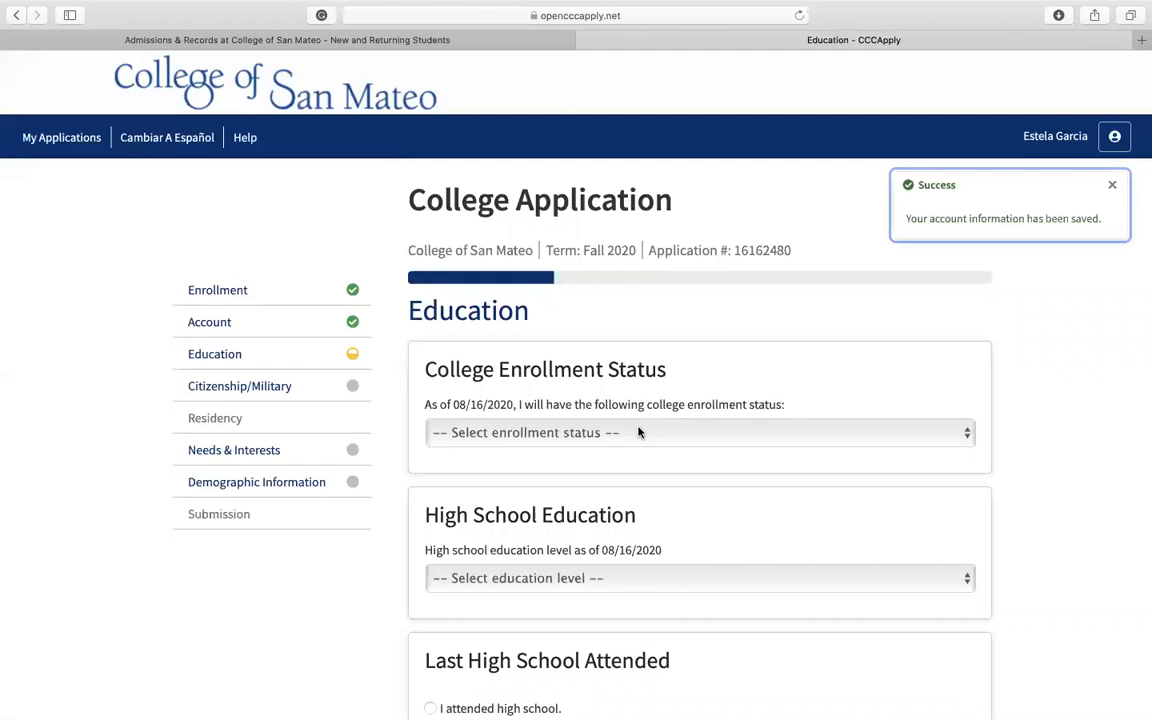
Step: Set the college enrollment status to First-time student in college and the education level to Received high school diploma from U.S. school
scroll(639, 432, "down", 2)
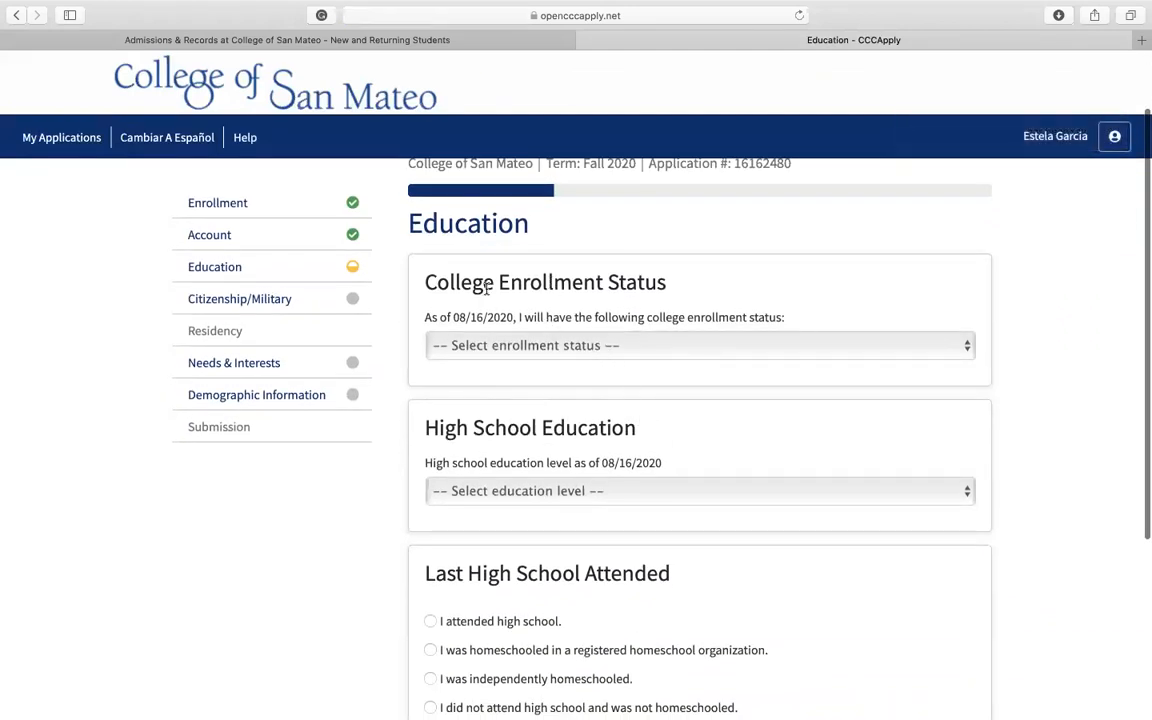
left_click(615, 347)
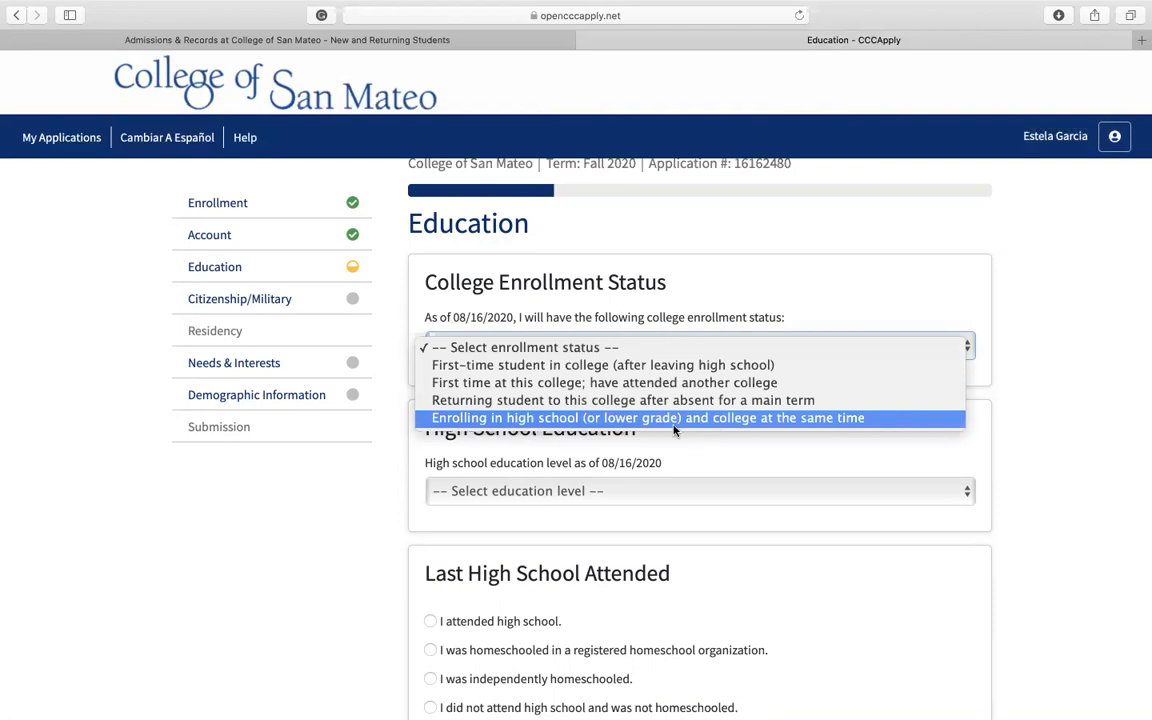
left_click(643, 367)
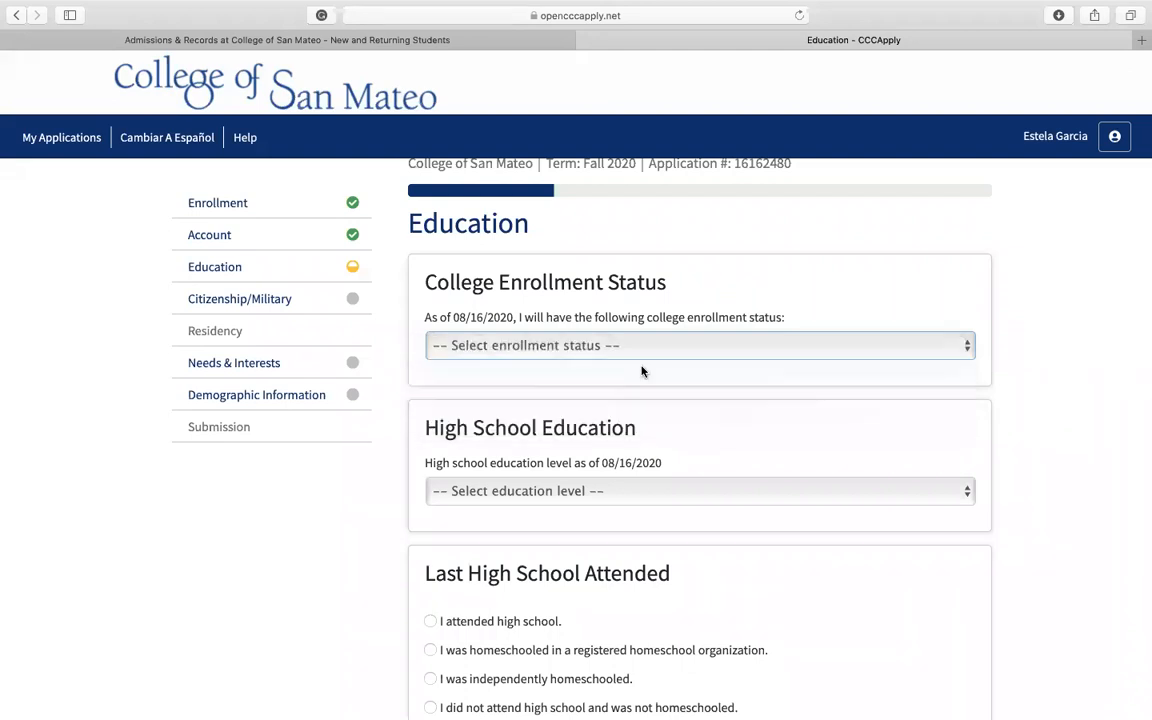
scroll(600, 468, "down", 2)
left_click(612, 414)
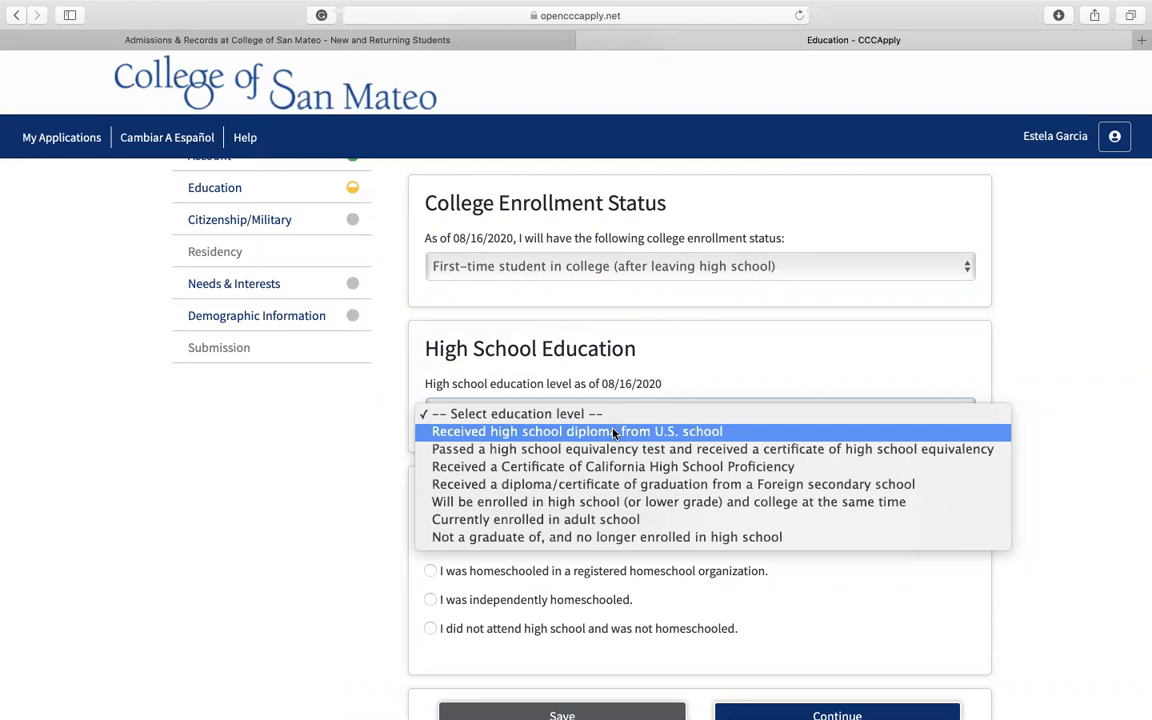
left_click(614, 431)
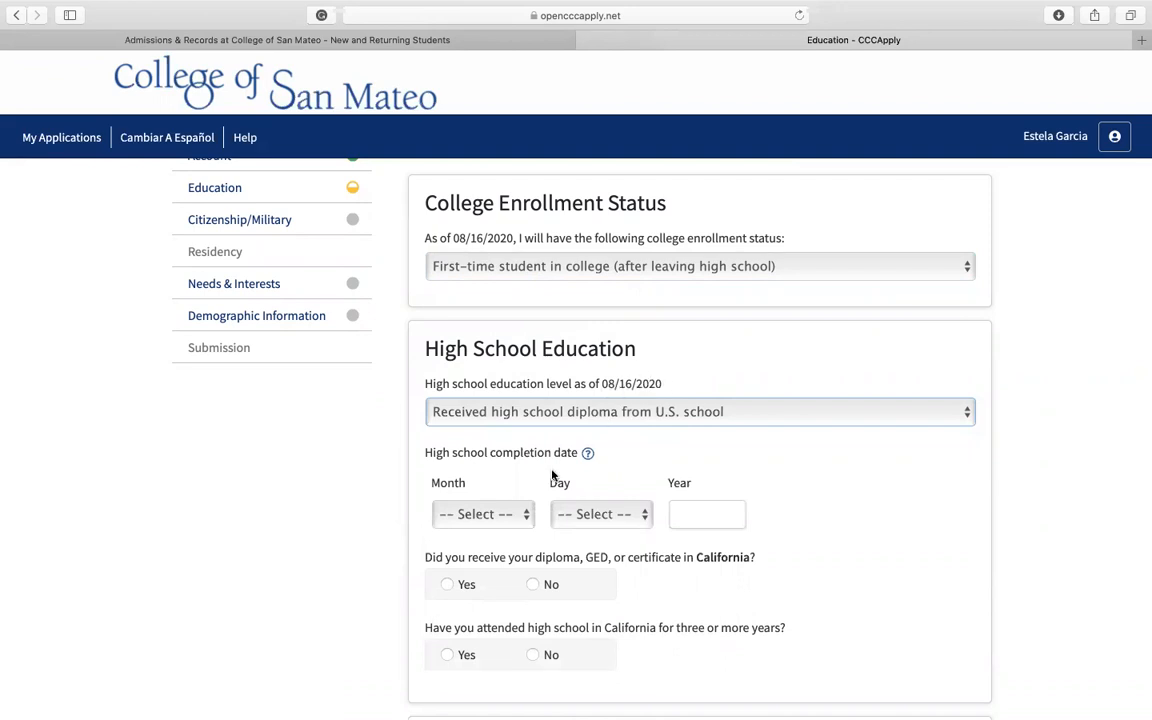
Step: Set the high school completion date to June 4, 2020
scroll(553, 475, "down", 2)
left_click(528, 450)
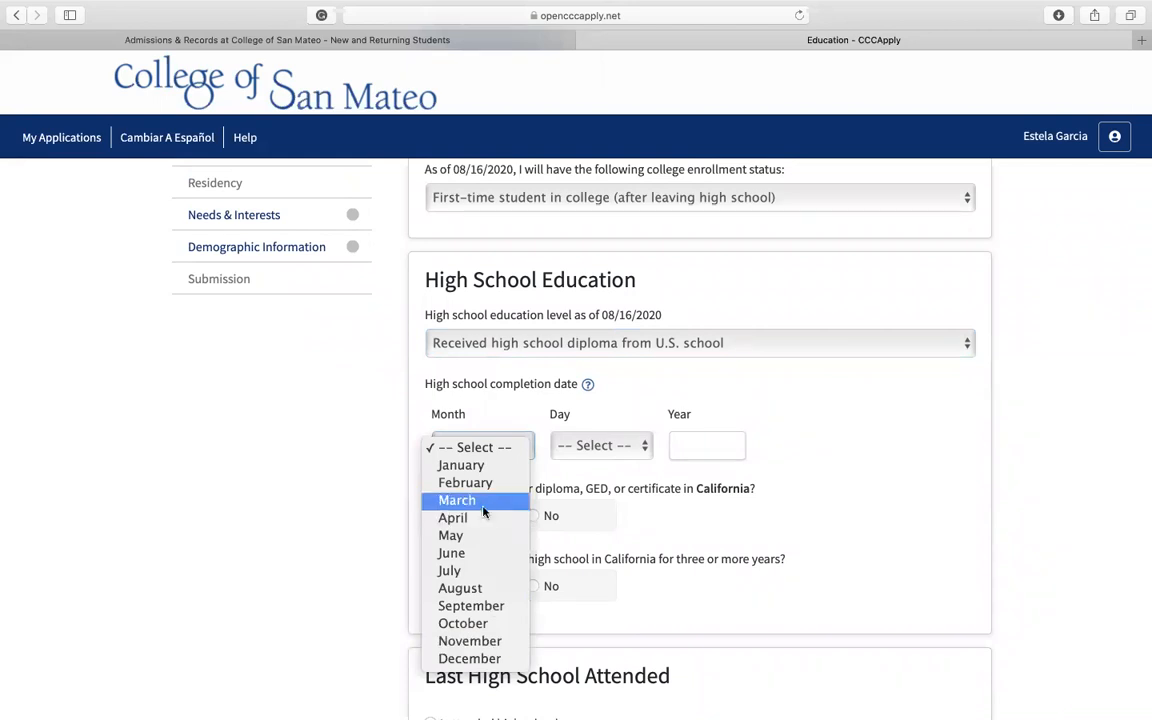
left_click(455, 553)
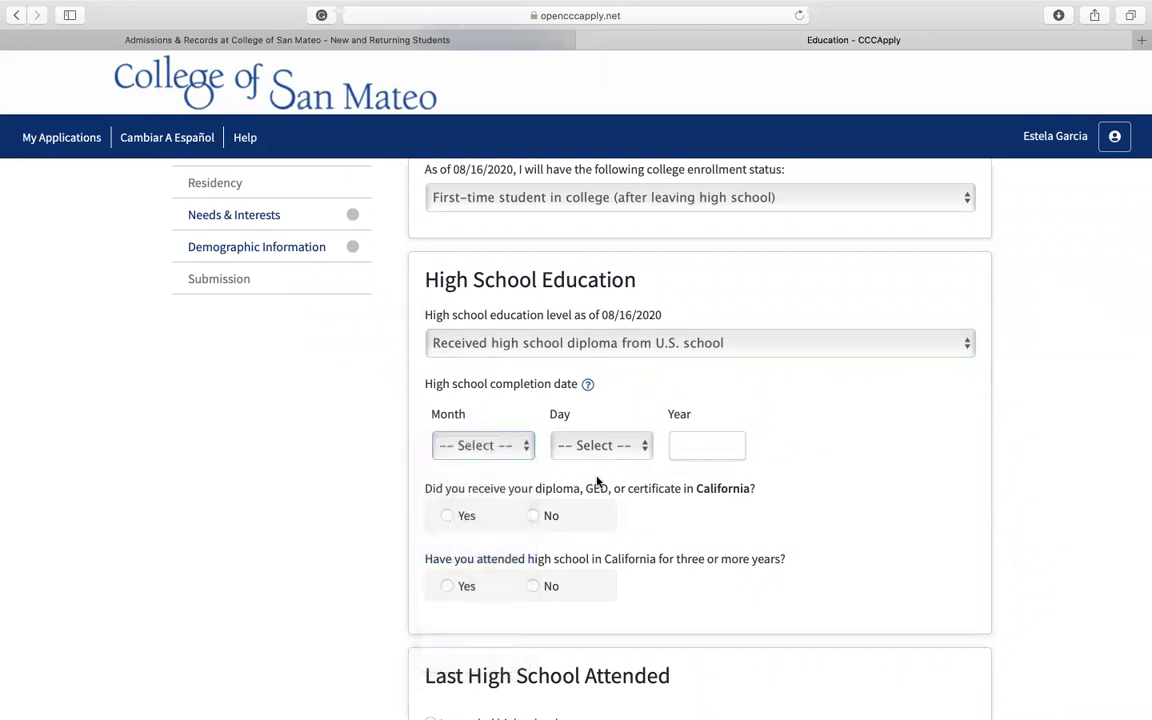
left_click(628, 454)
left_click(605, 518)
left_click(702, 452)
type("2020")
Step: Answer Yes to receiving the diploma in California and to attending high school in California for three or more years
scroll(629, 516, "down", 1)
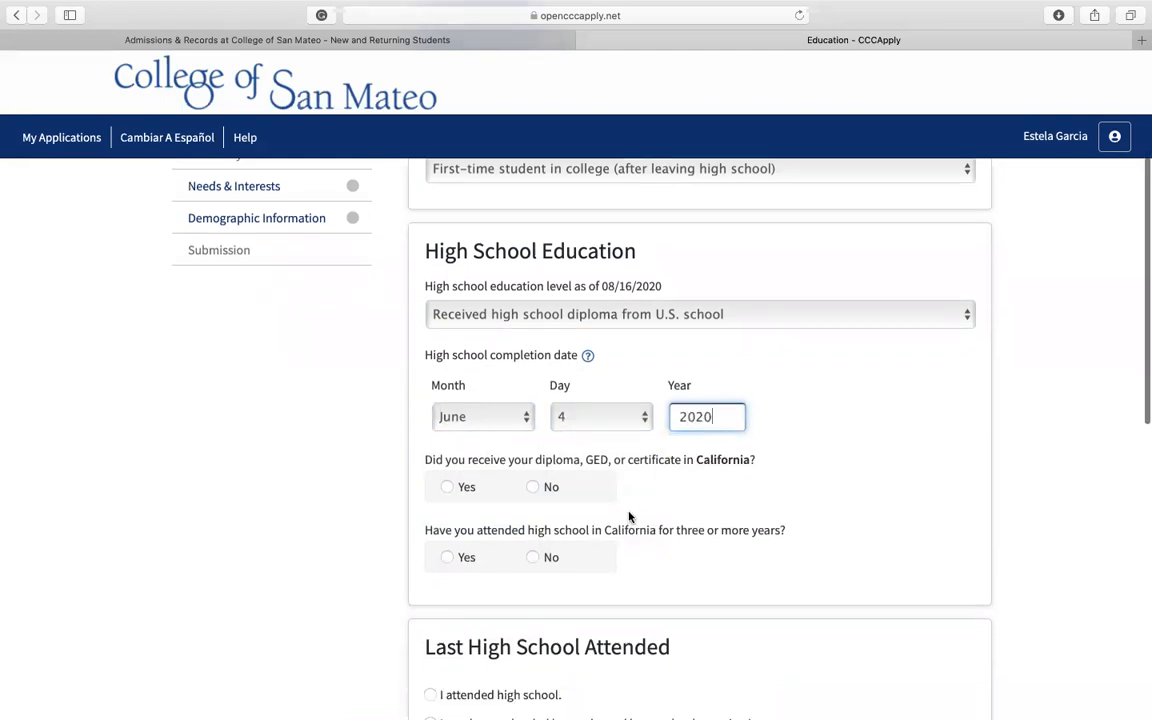
left_click(715, 479)
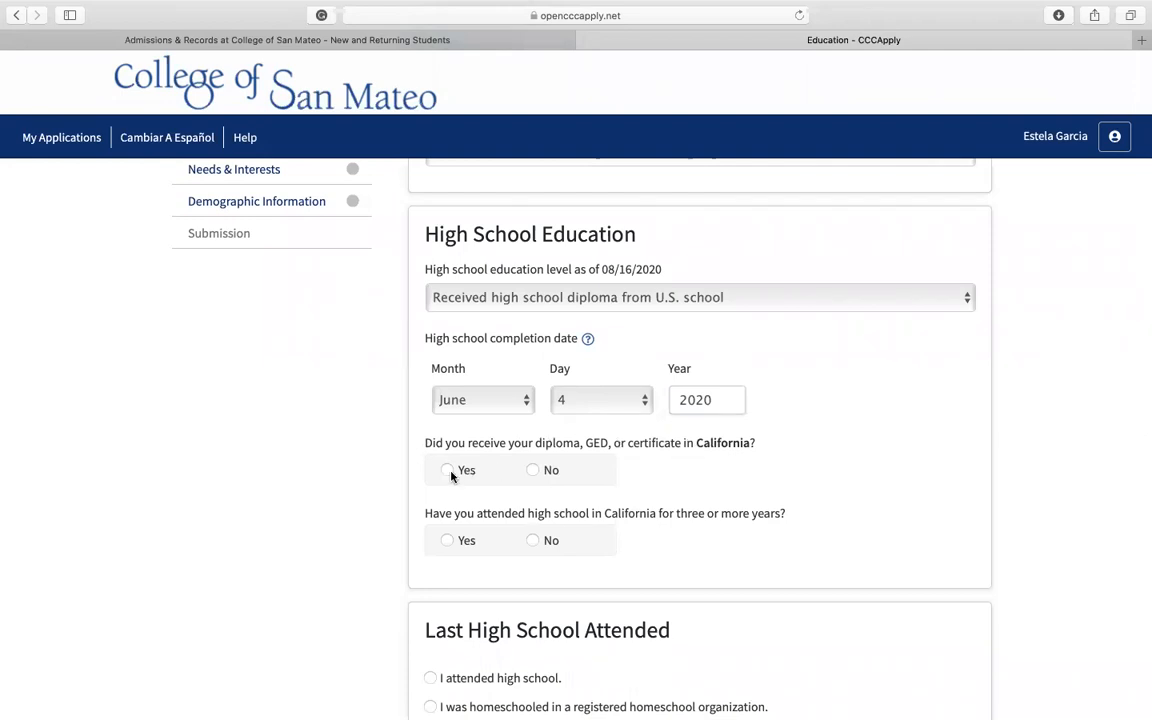
scroll(448, 472, "down", 2)
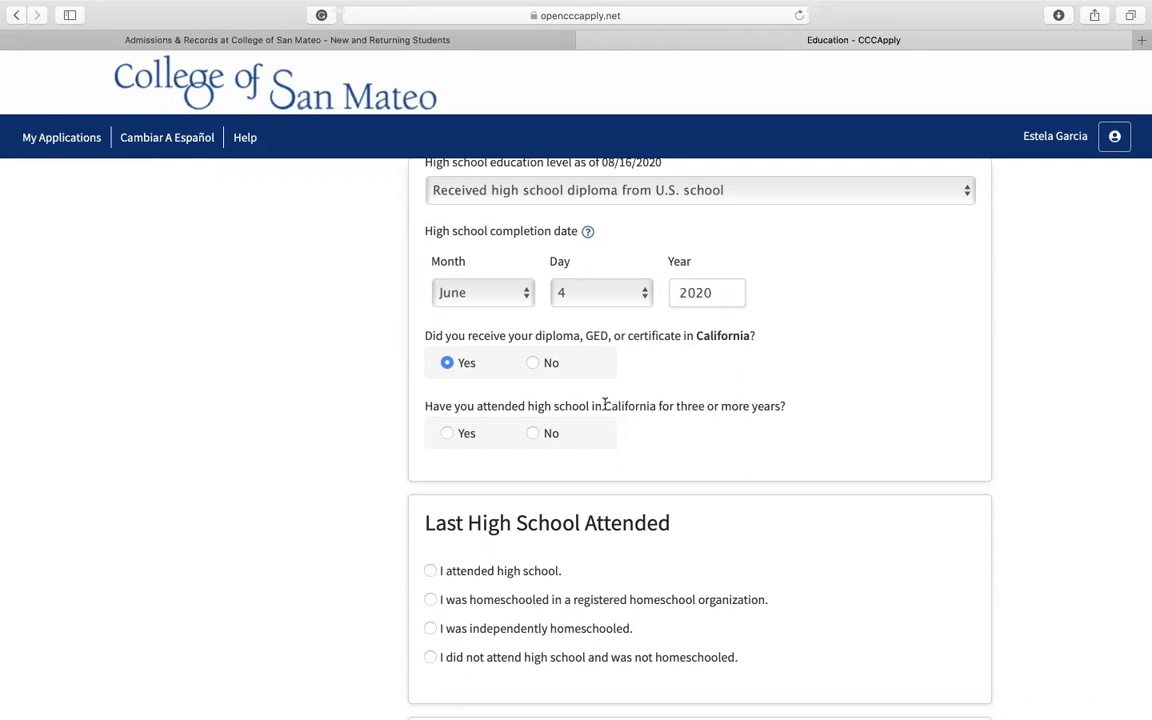
left_click(446, 433)
Step: For the last high school attended, state that the applicant attended high school and set the state to California
scroll(442, 440, "down", 3)
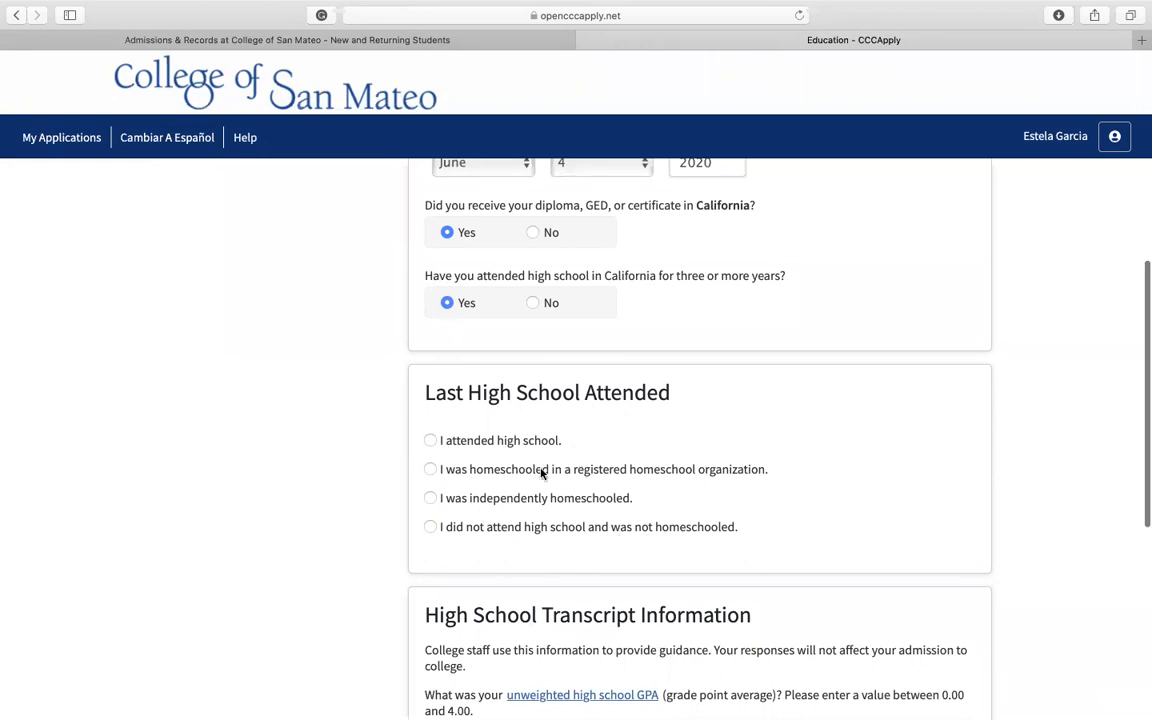
left_click(429, 440)
scroll(535, 505, "down", 5)
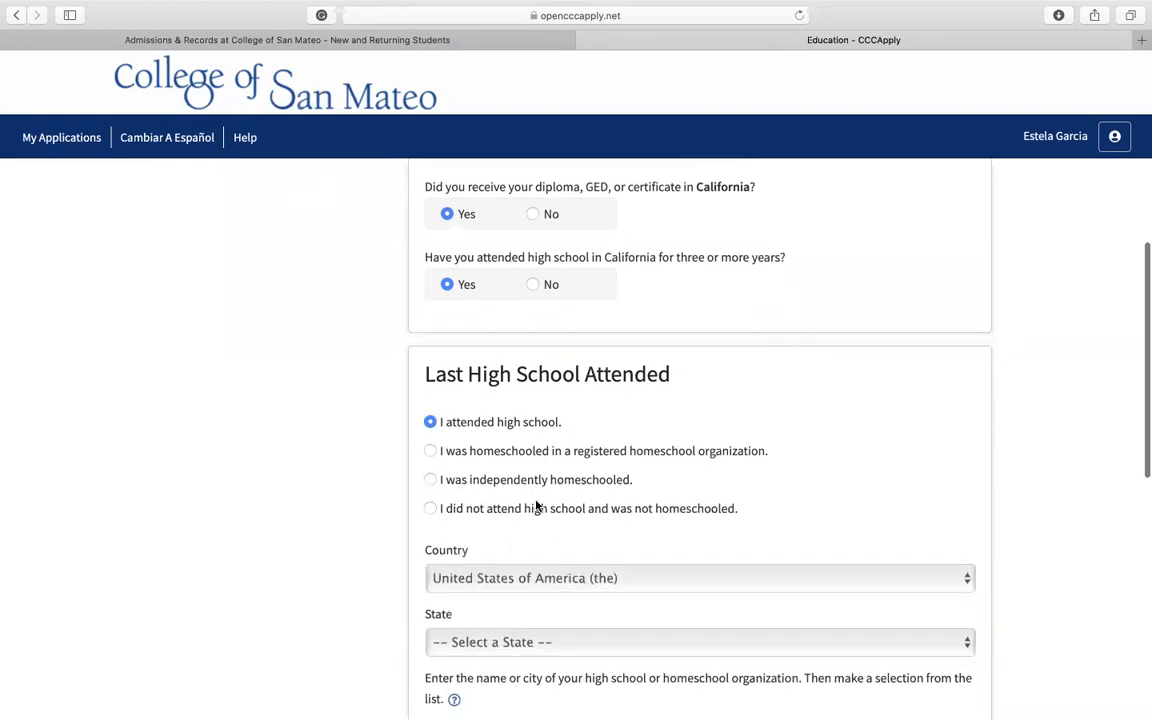
left_click(539, 489)
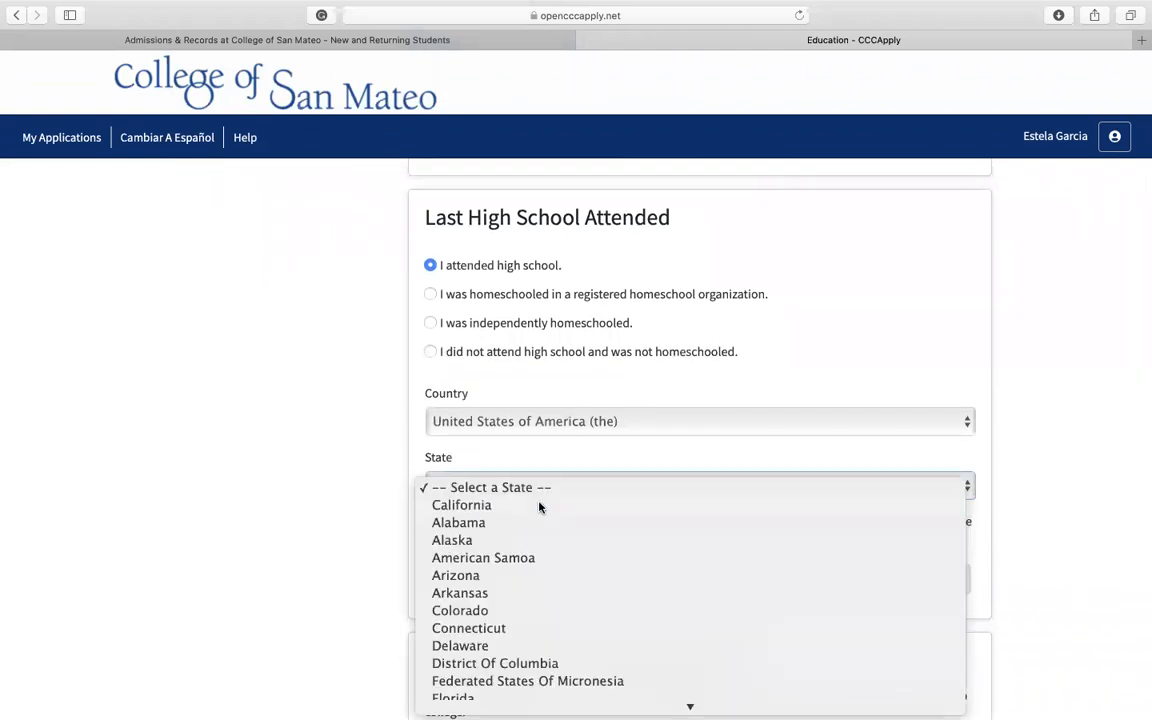
left_click(540, 505)
Step: Look up "San Mateo High" and choose San Mateo High, San Mateo as the last high school attended
scroll(590, 496, "down", 3)
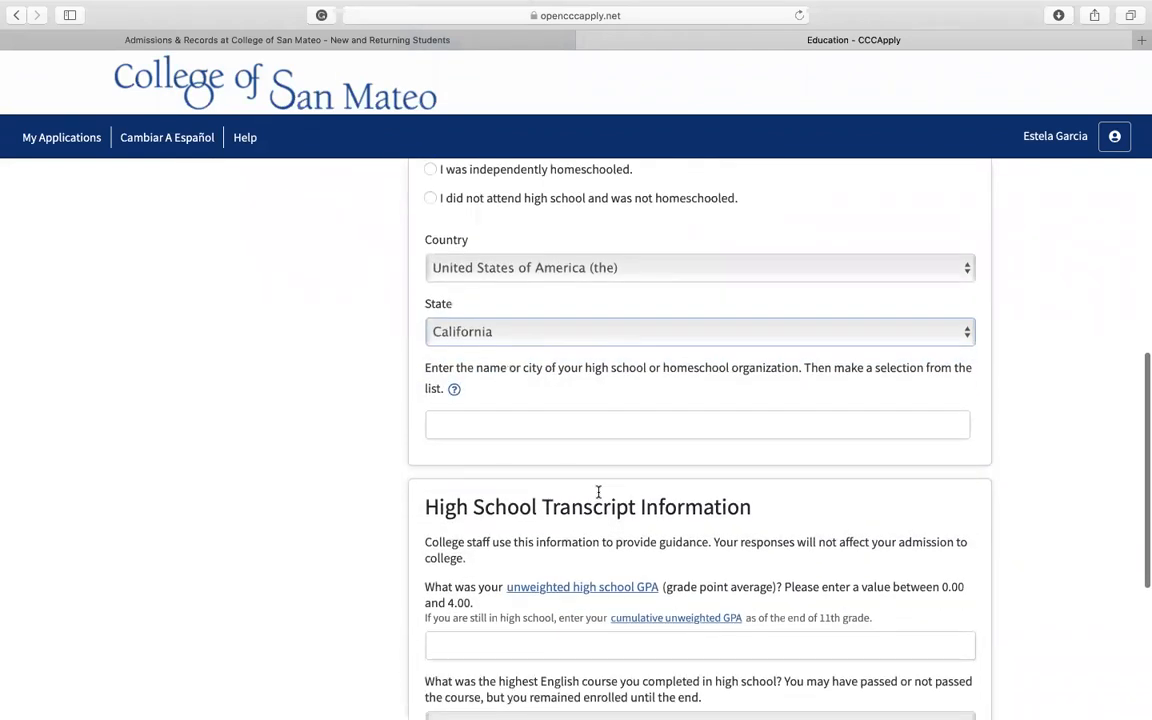
left_click(598, 429)
type("San Mateo")
scroll(700, 400, "down", 4)
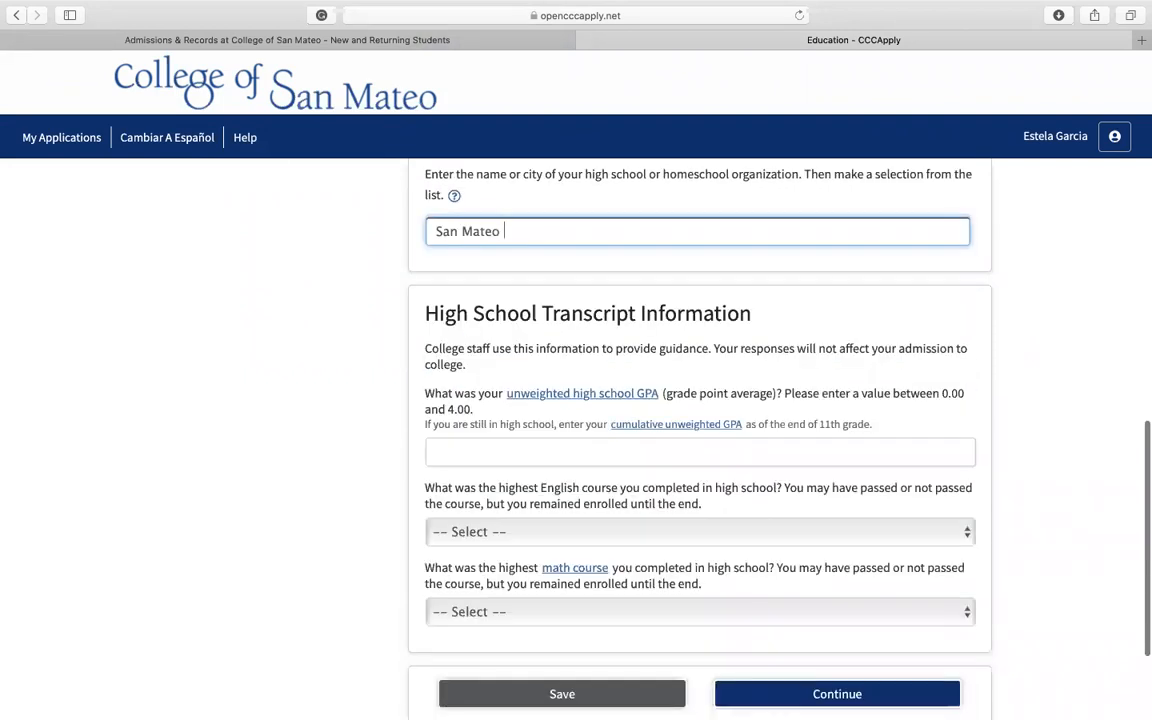
type("High")
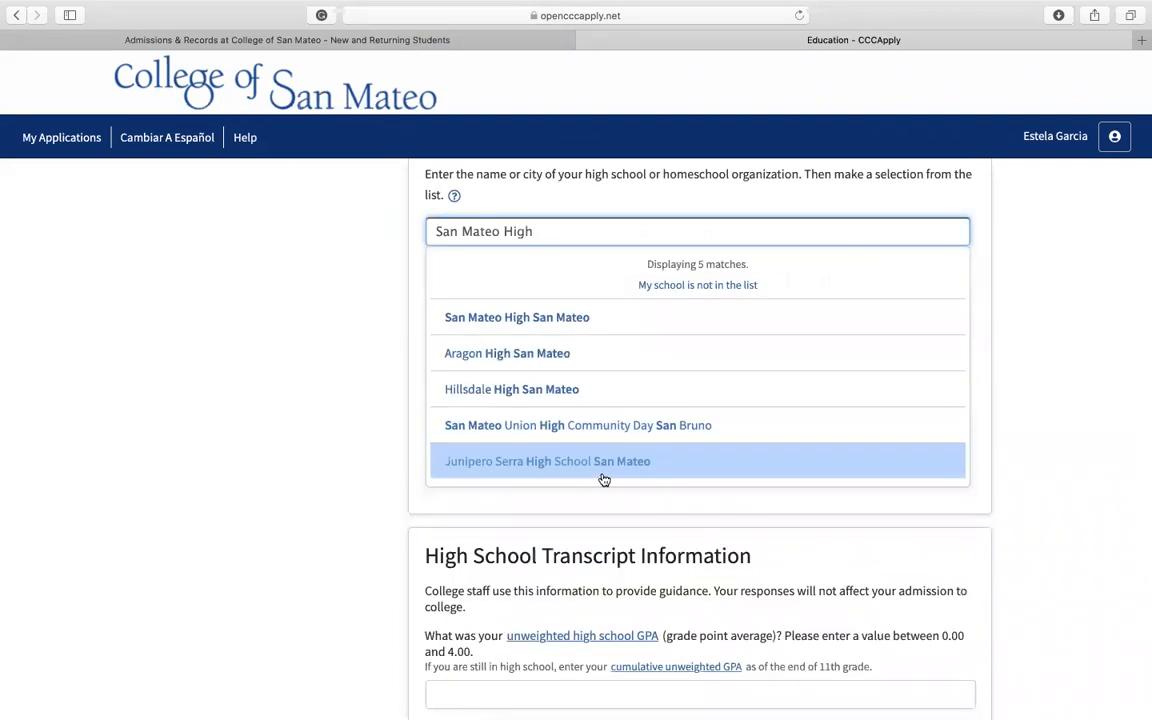
left_click(610, 326)
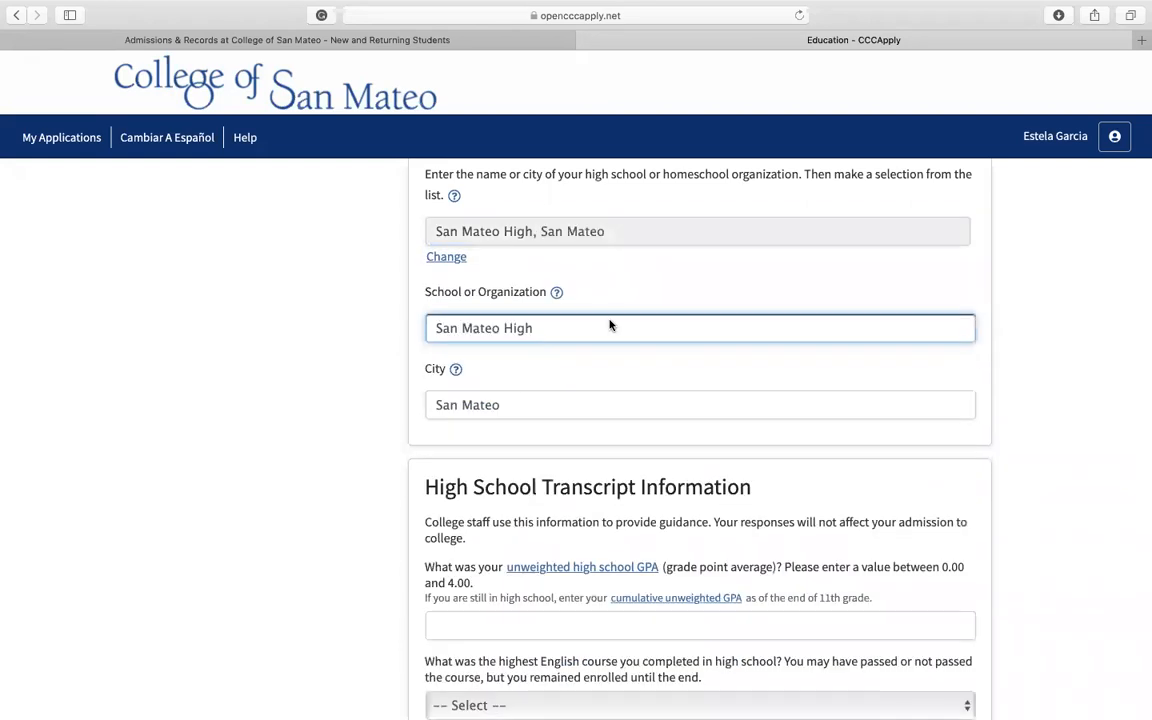
Step: Enter 3.0 as the unweighted high school GPA in the transcript information
scroll(610, 326, "down", 5)
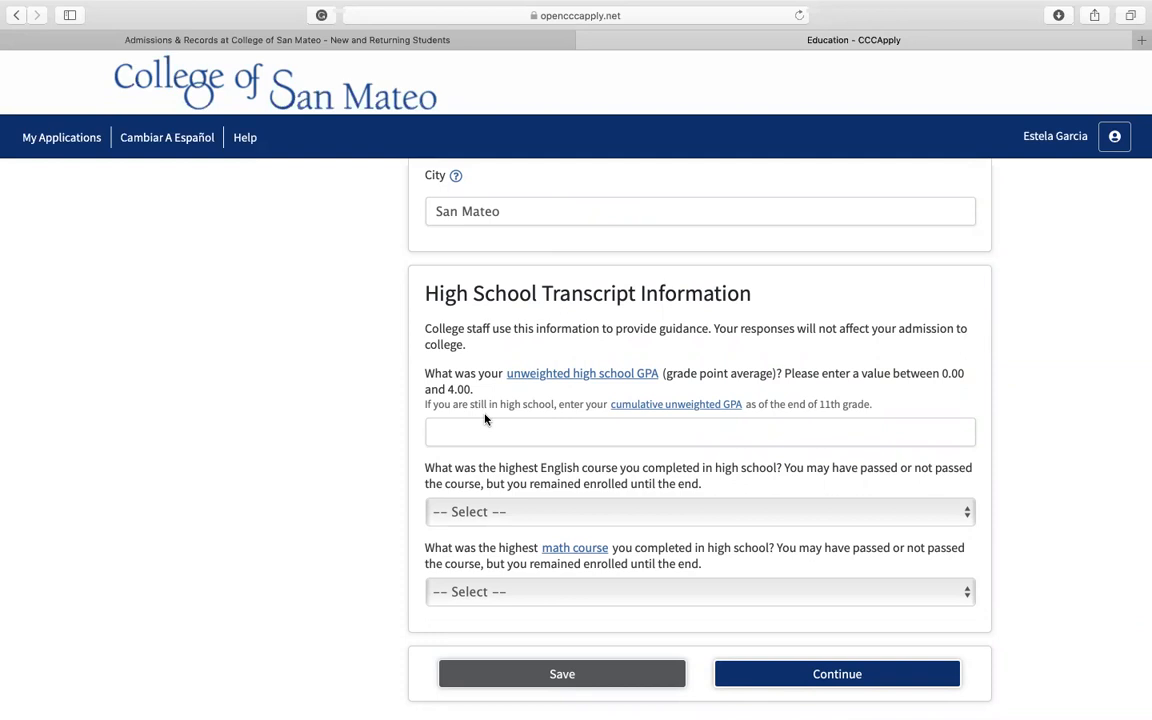
left_click(496, 429)
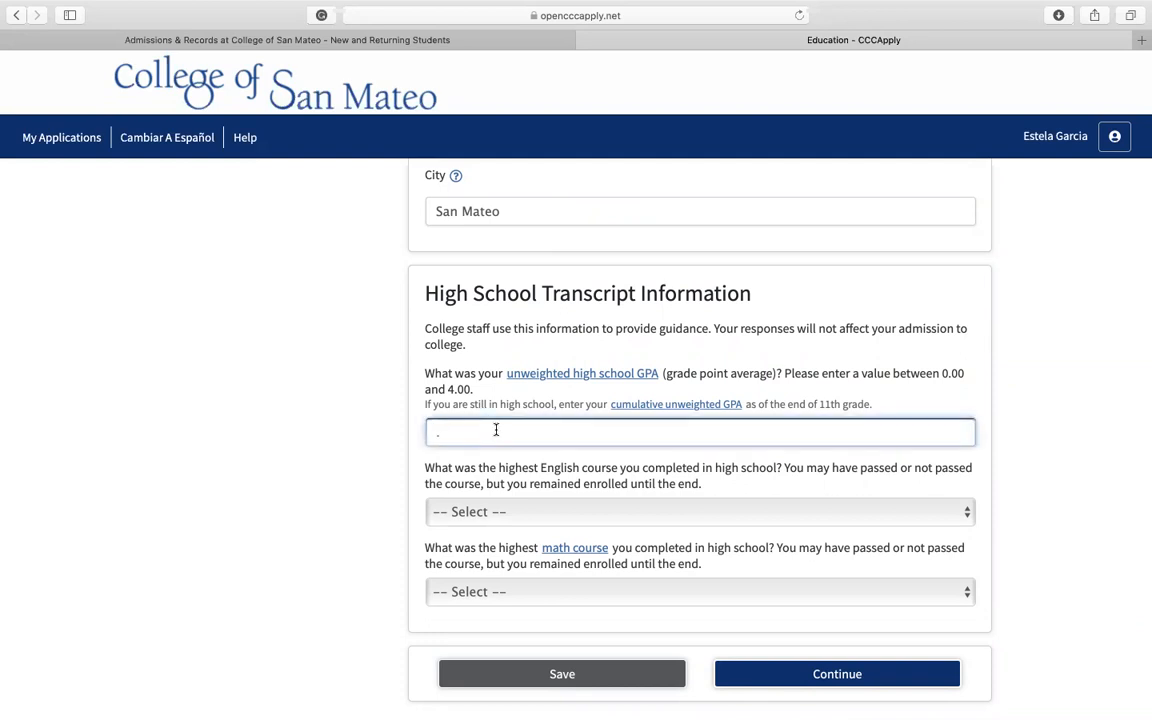
type("3.0")
Step: Set the highest English course completed to 12th grade English Composition or Literature with a grade of B
scroll(496, 440, "down", 3)
left_click(576, 410)
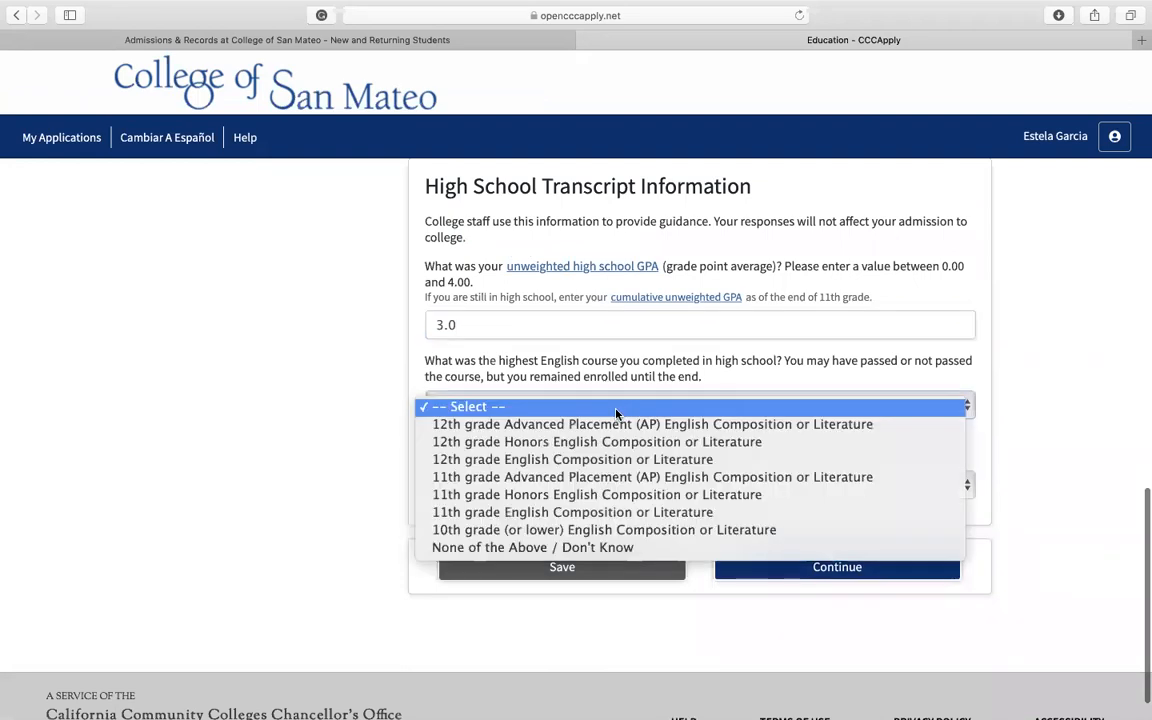
left_click(618, 426)
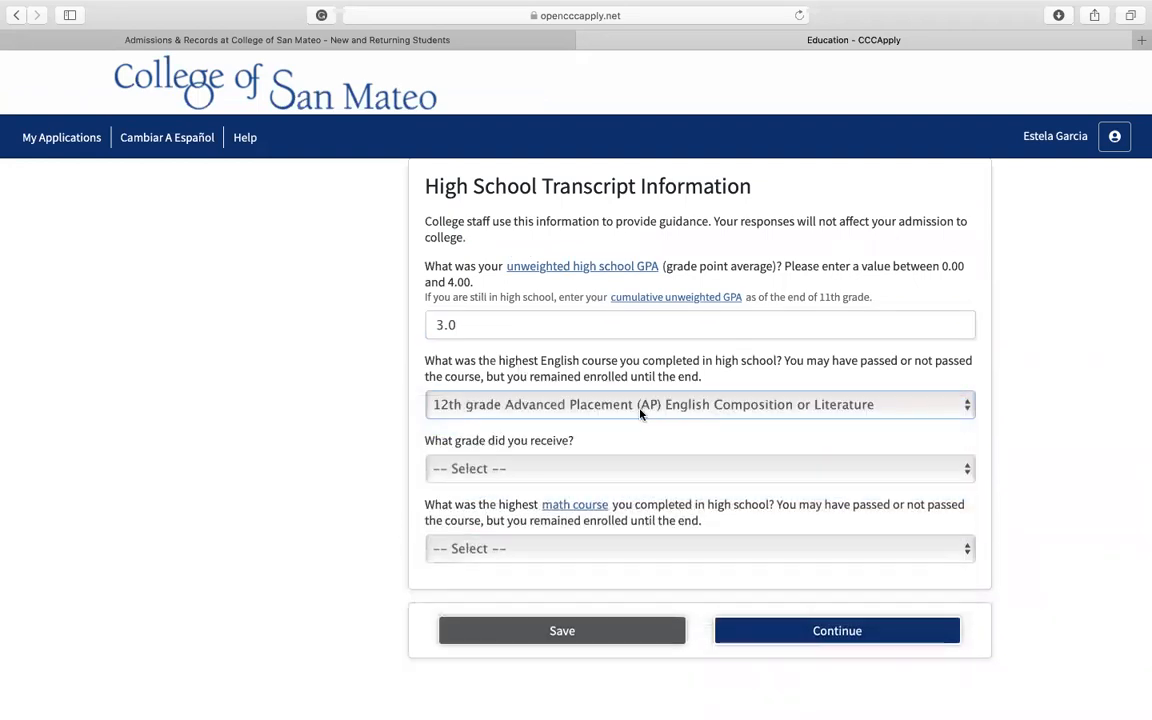
left_click(728, 414)
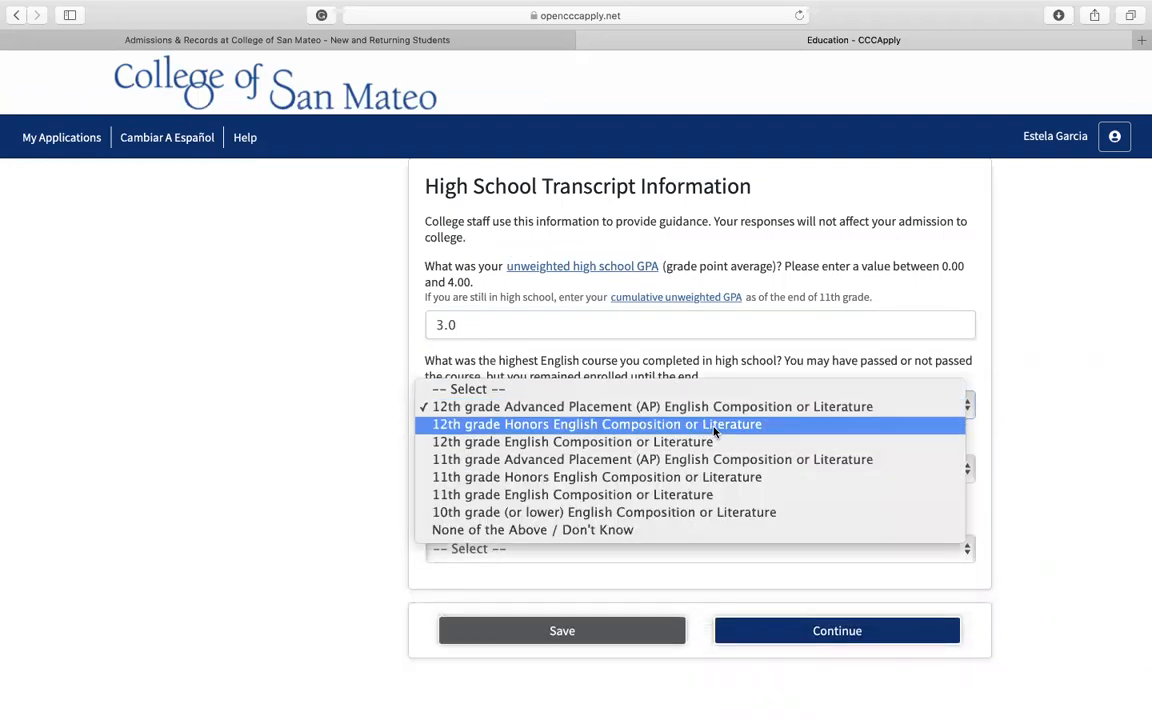
left_click(648, 441)
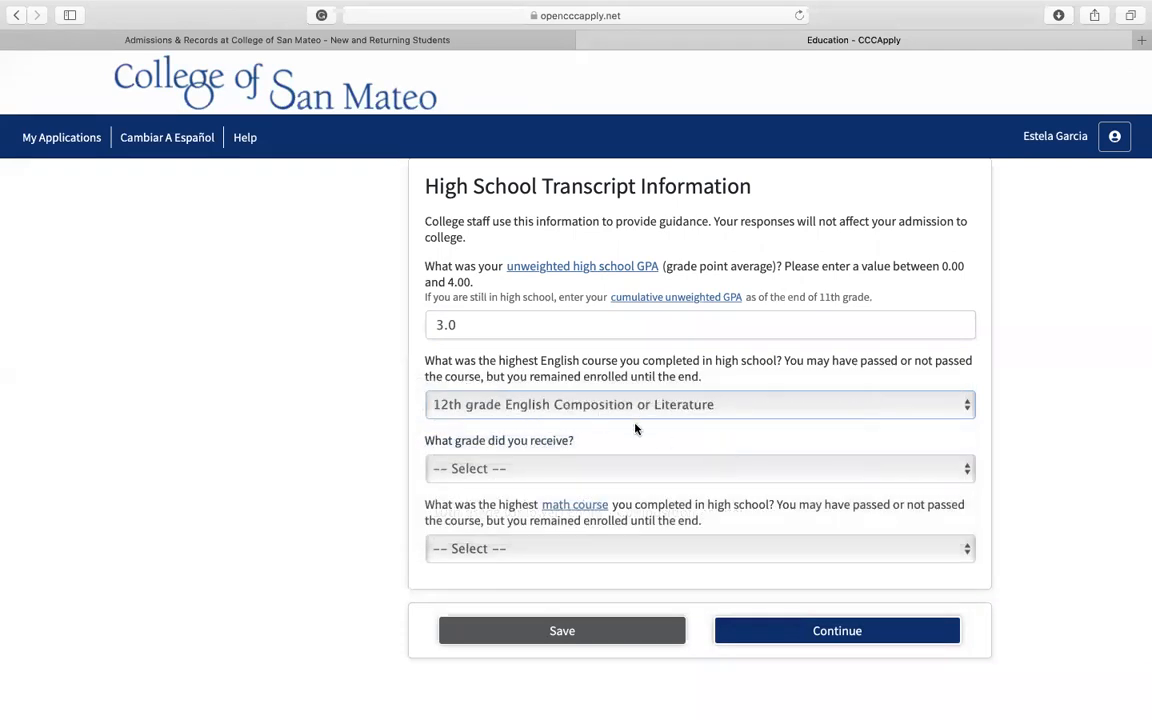
left_click(635, 478)
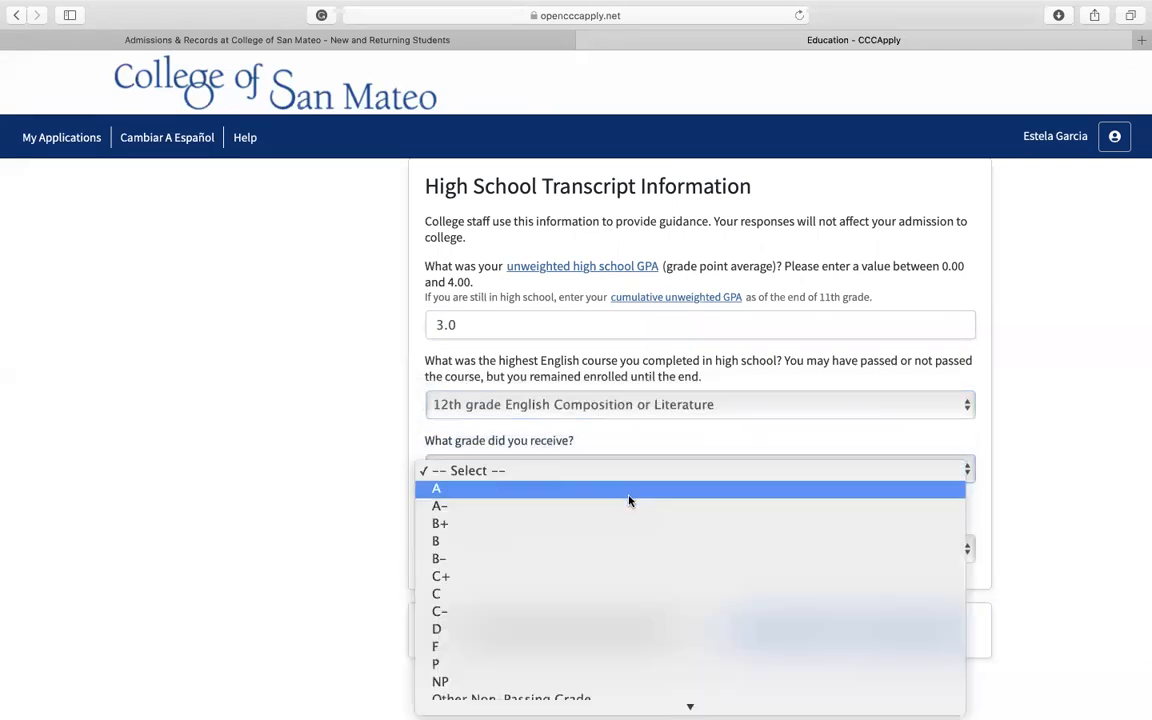
left_click(639, 544)
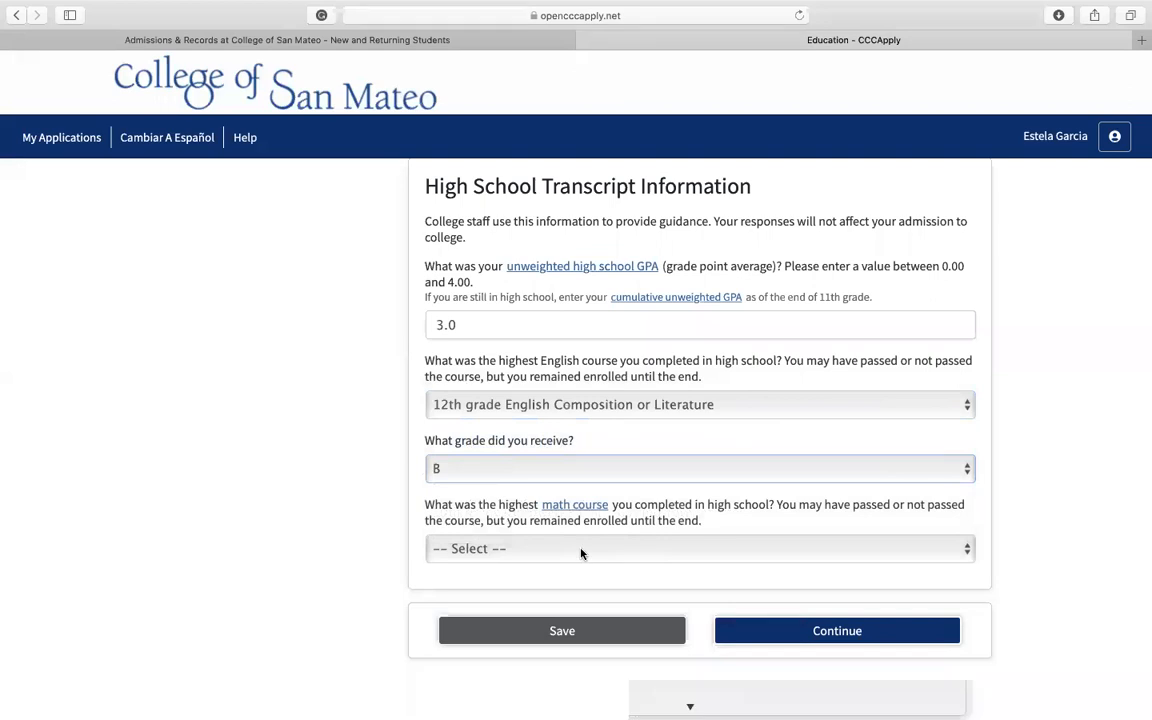
Step: Set the highest math course completed to Algebra 2 with a grade of B, and continue to the Citizenship/Military section
left_click(583, 553)
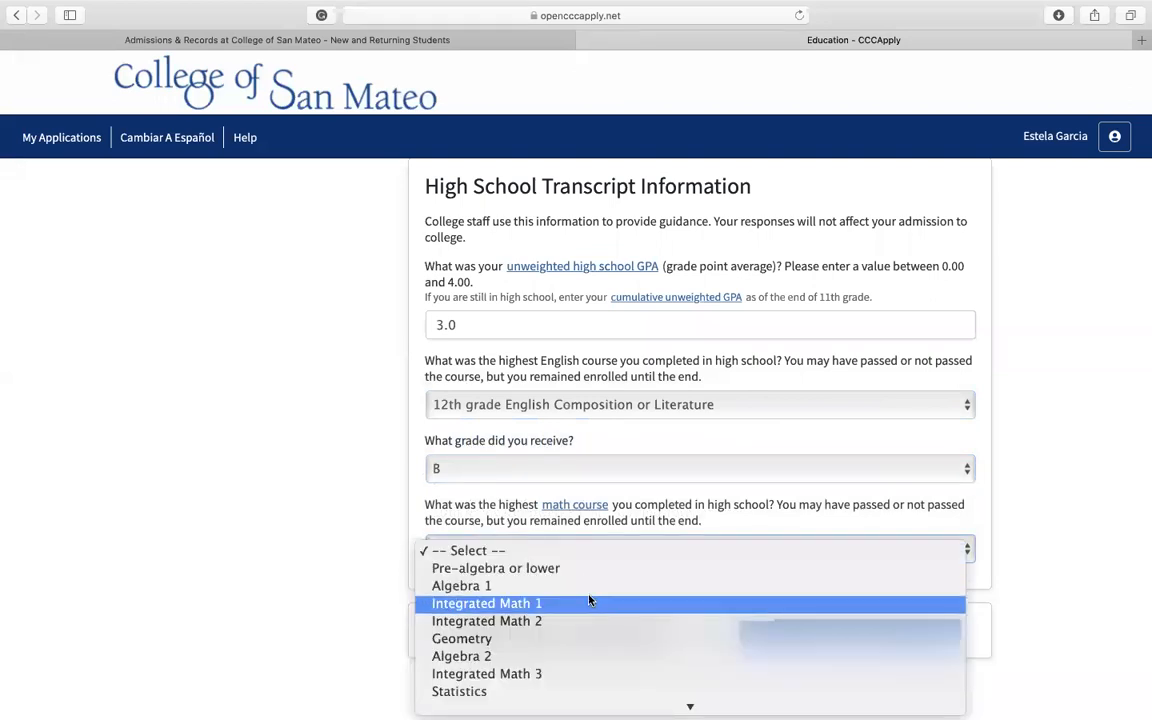
left_click(590, 655)
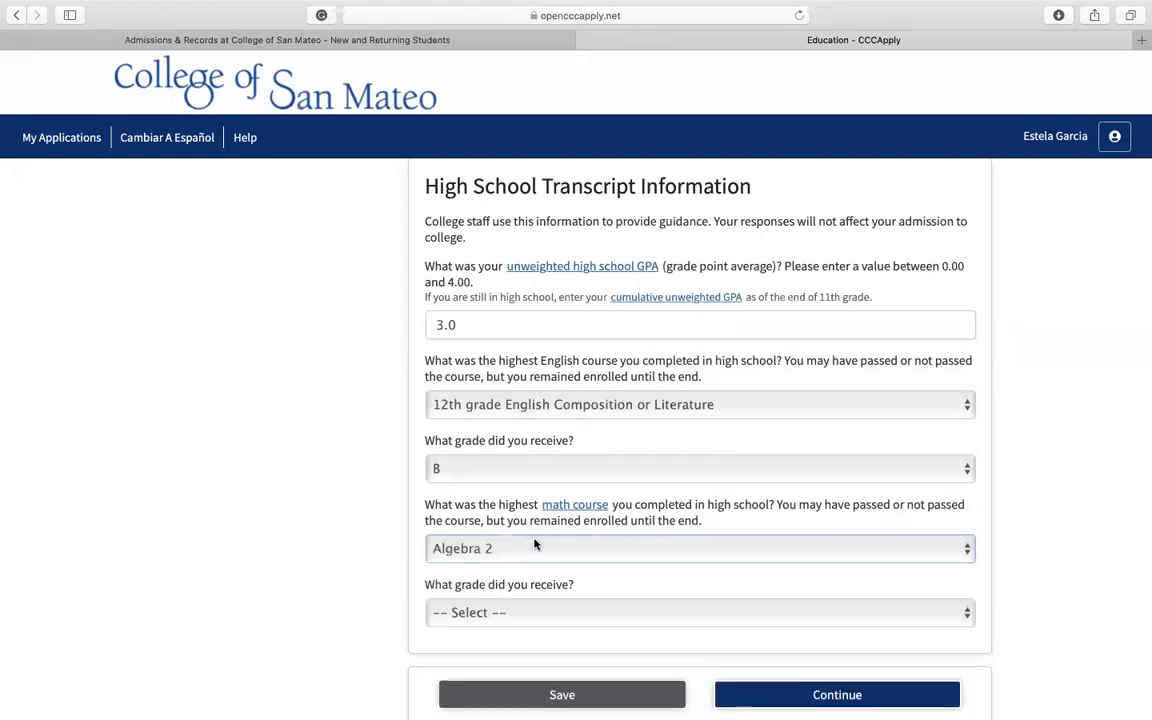
left_click(566, 617)
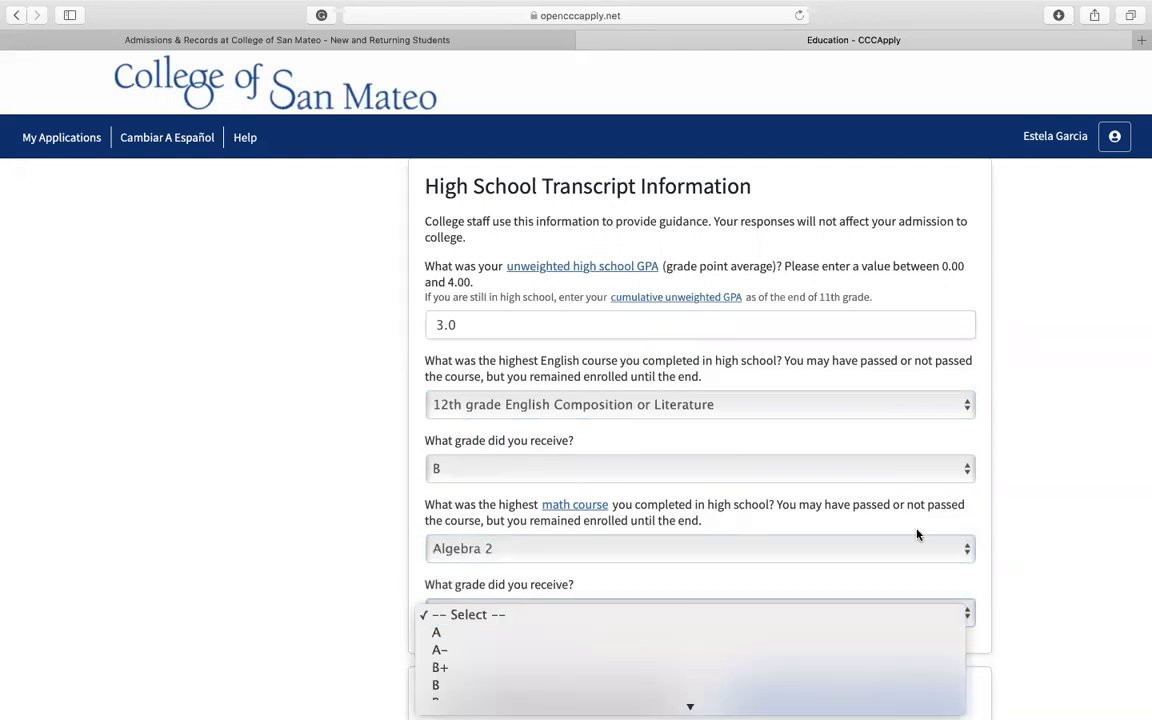
left_click(770, 686)
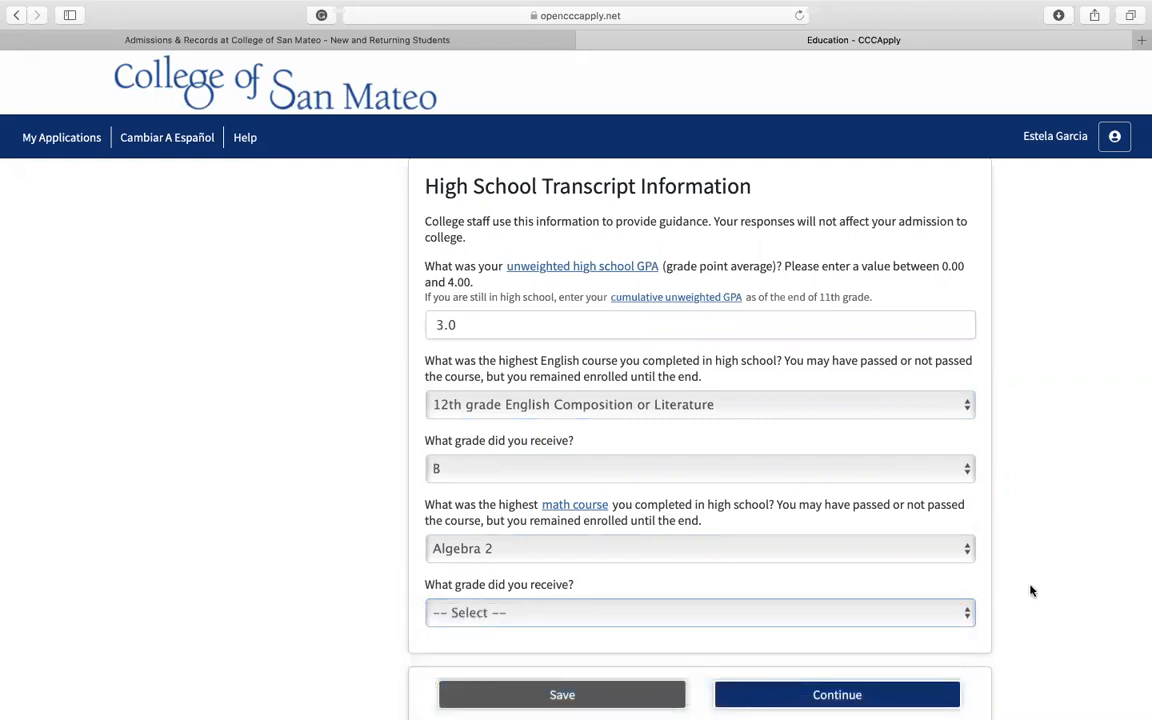
scroll(1031, 589, "down", 3)
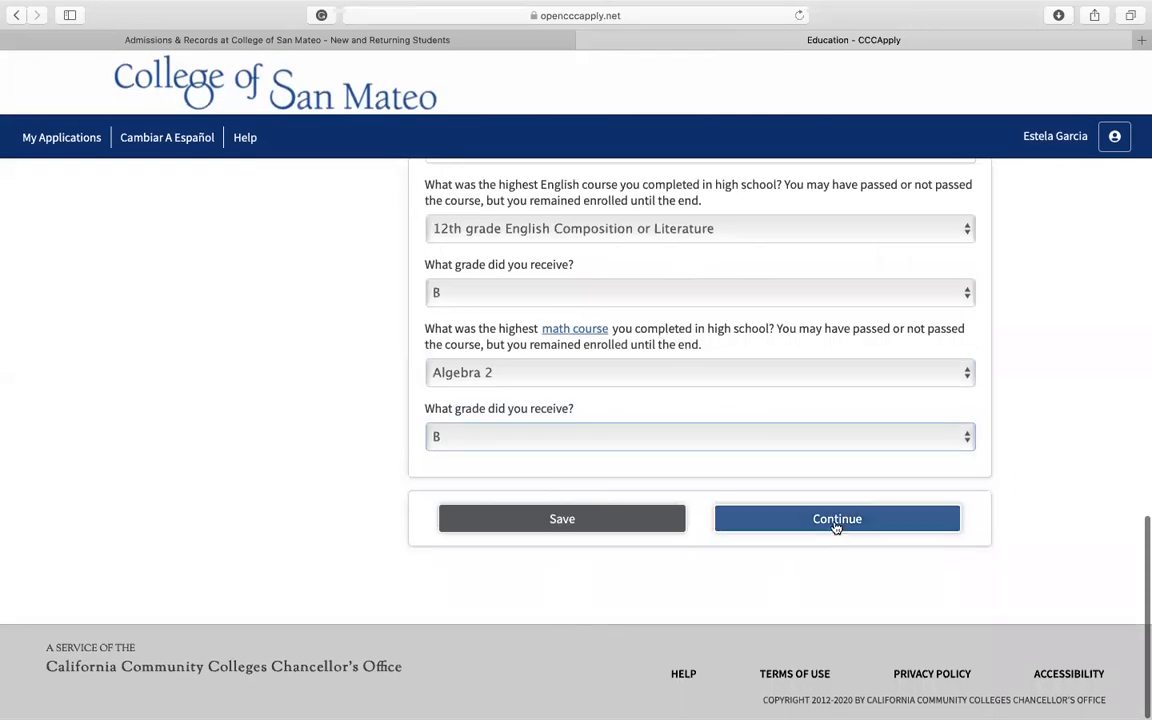
left_click(836, 519)
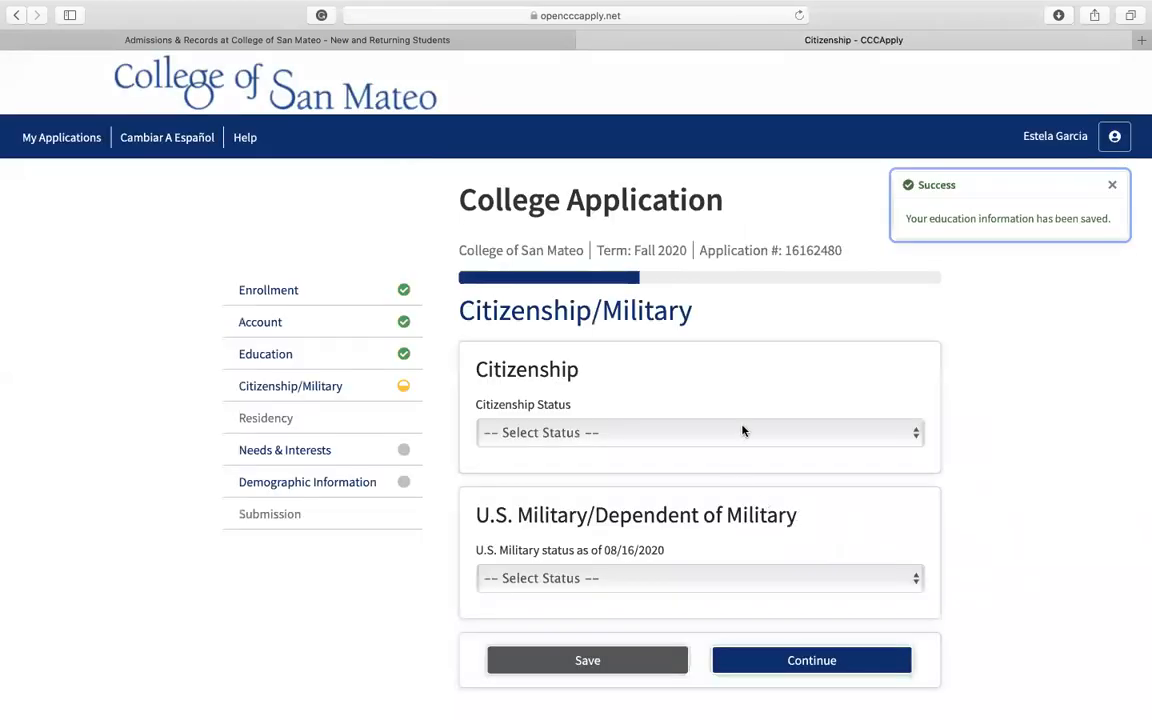
Step: Try the citizenship status Other with the No documents option
left_click(742, 431)
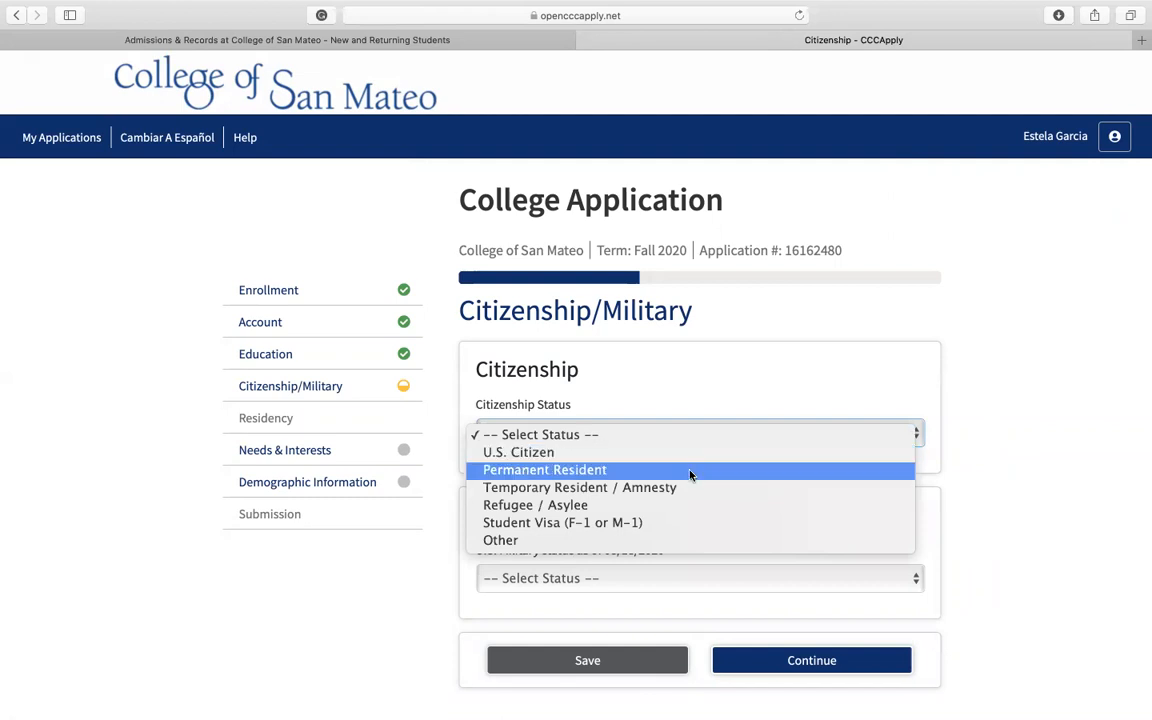
left_click(682, 541)
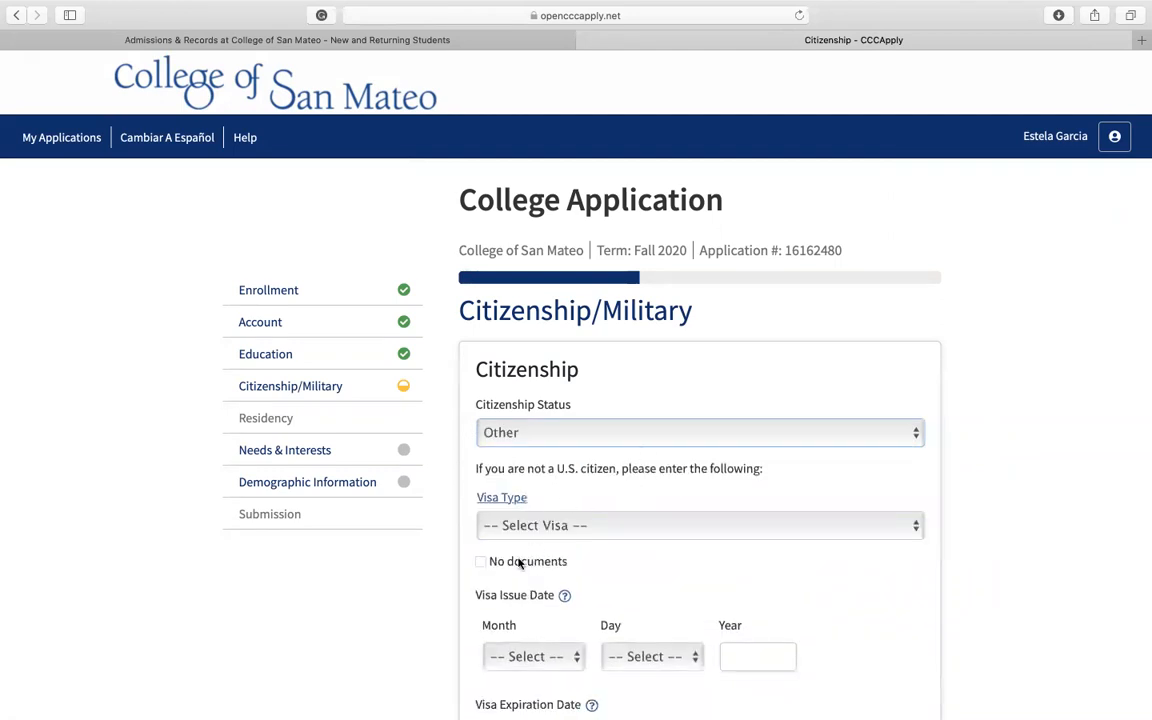
left_click(481, 564)
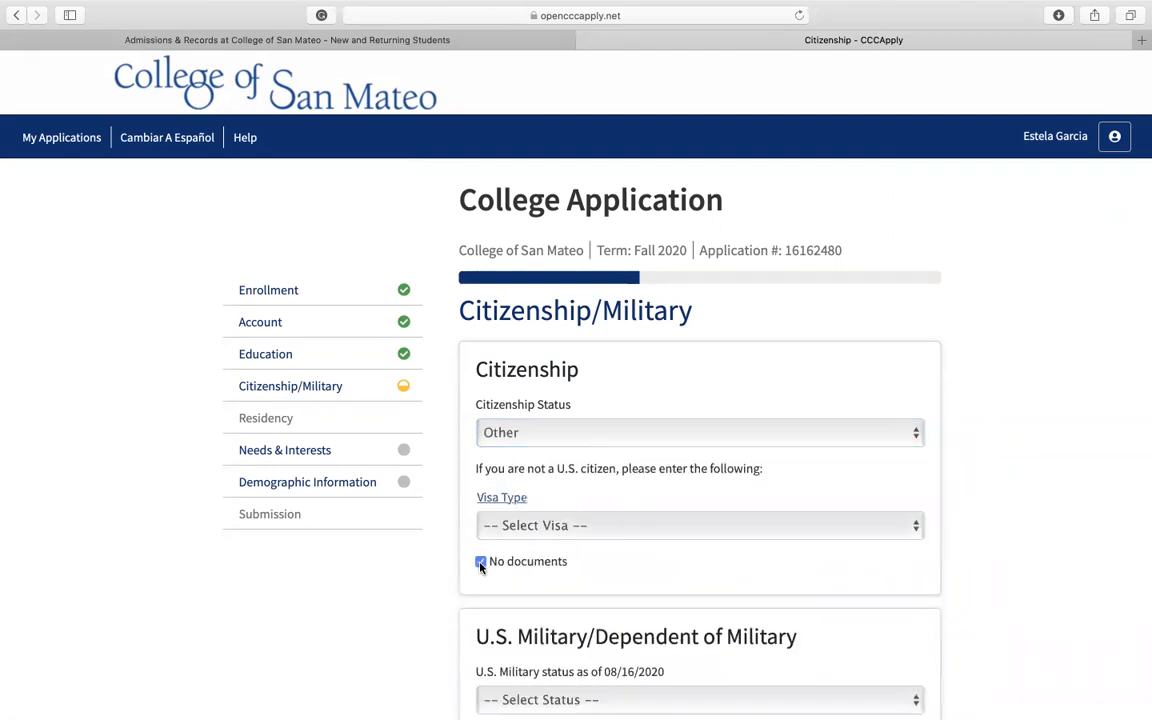
left_click(481, 564)
Step: Set the citizenship status to U.S. Citizen
left_click(612, 434)
left_click(633, 352)
scroll(615, 436, "down", 1)
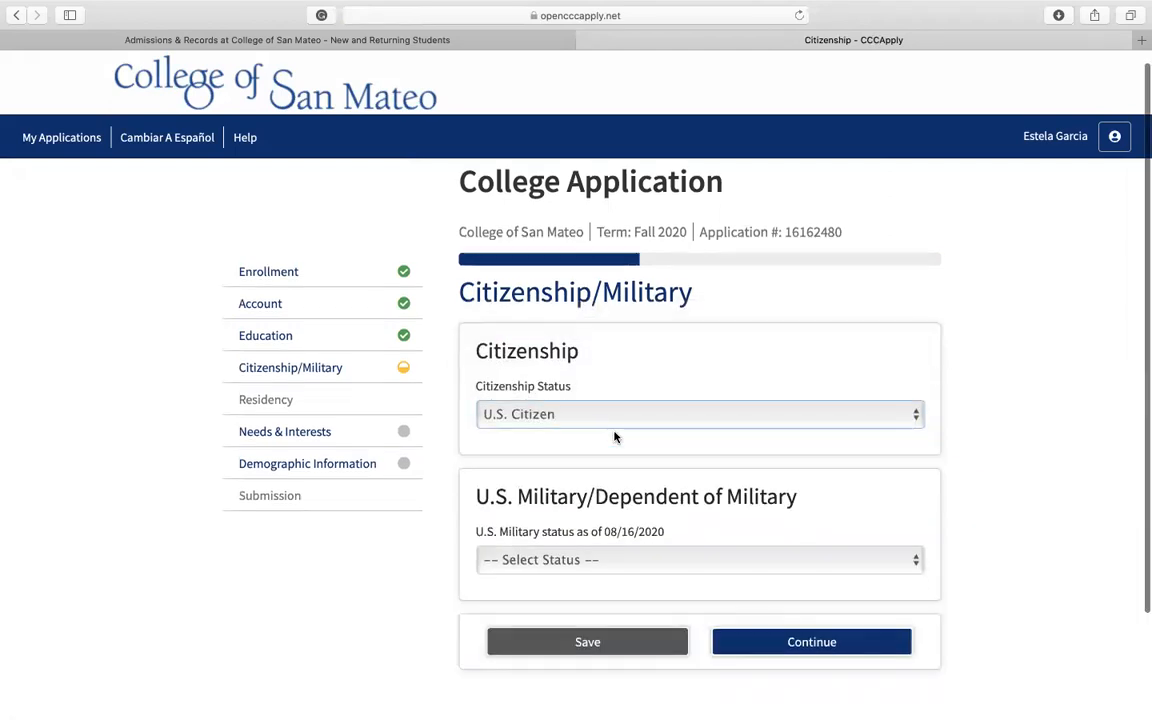
Step: Set the U.S. Military status to "None apply to me" and continue to the Residency section
scroll(615, 436, "down", 3)
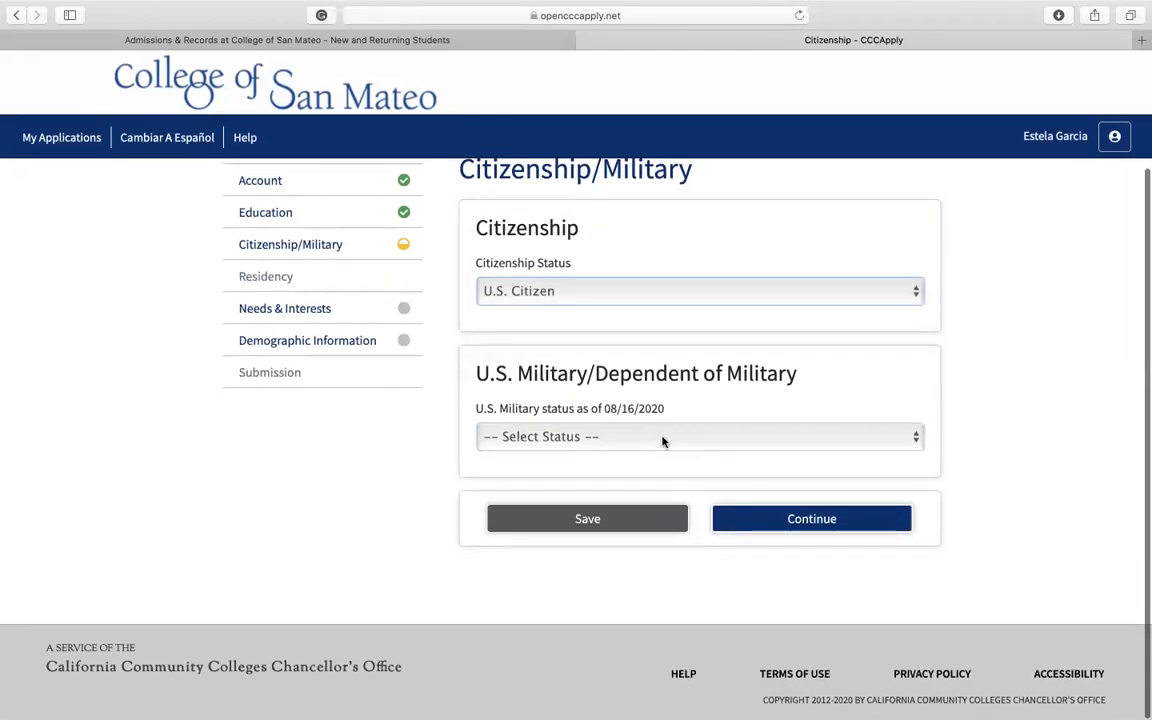
left_click(662, 441)
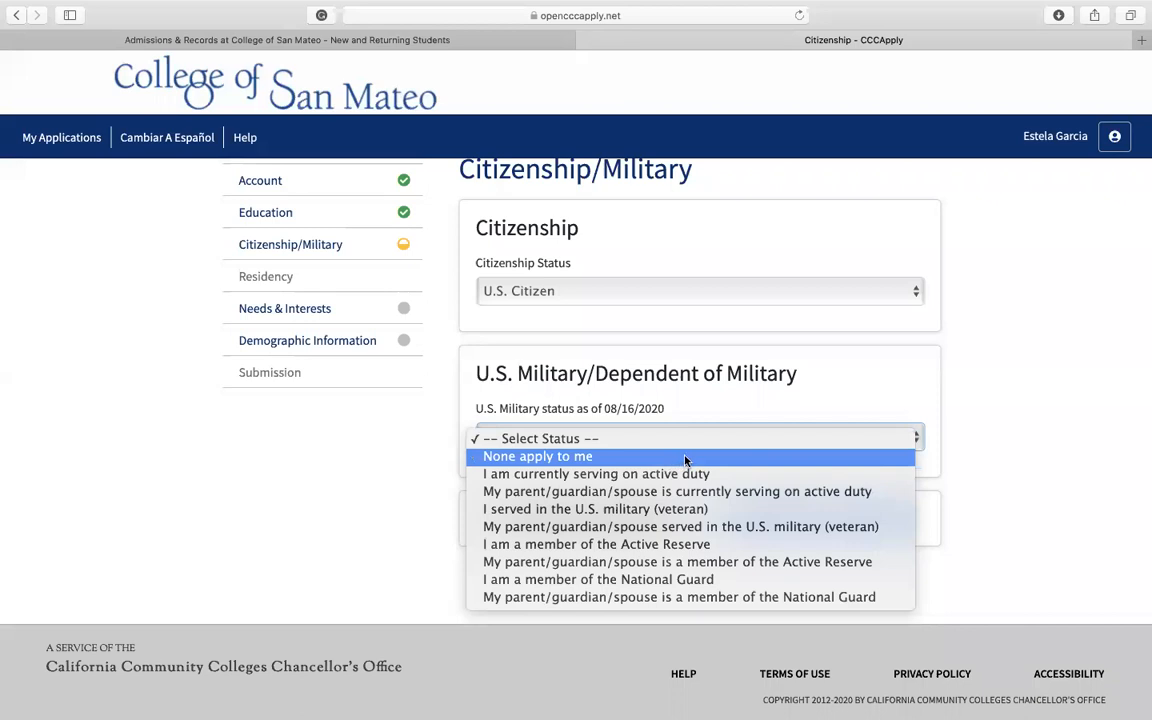
left_click(512, 418)
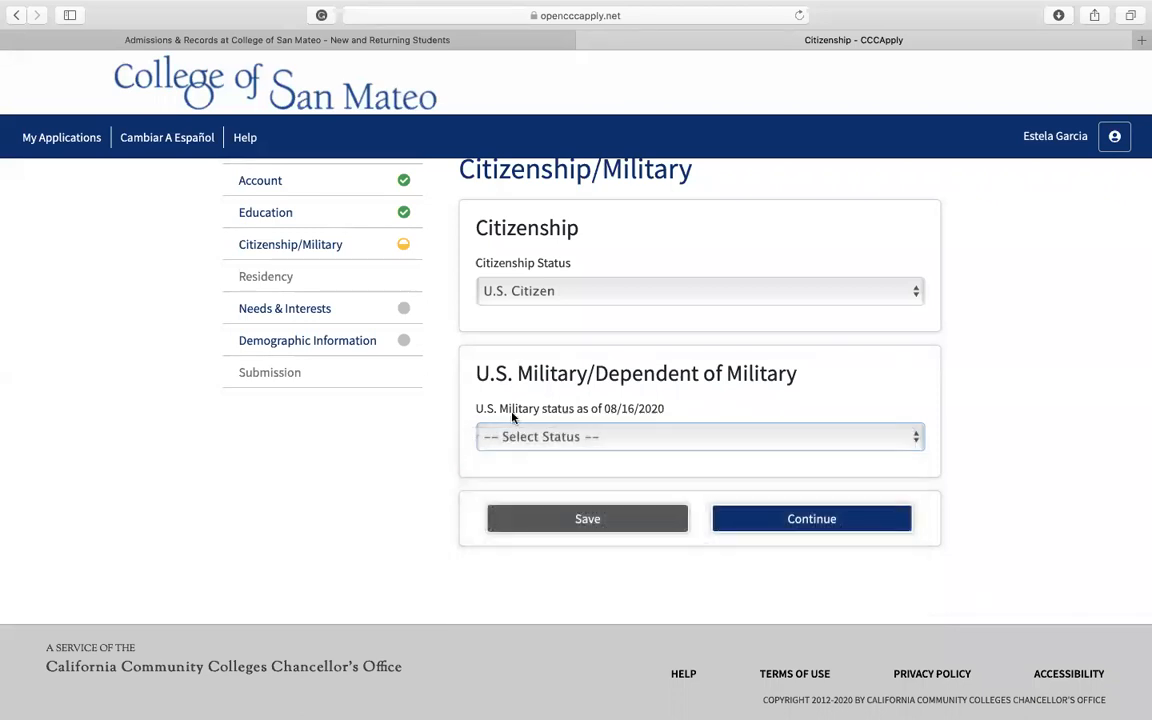
left_click(693, 440)
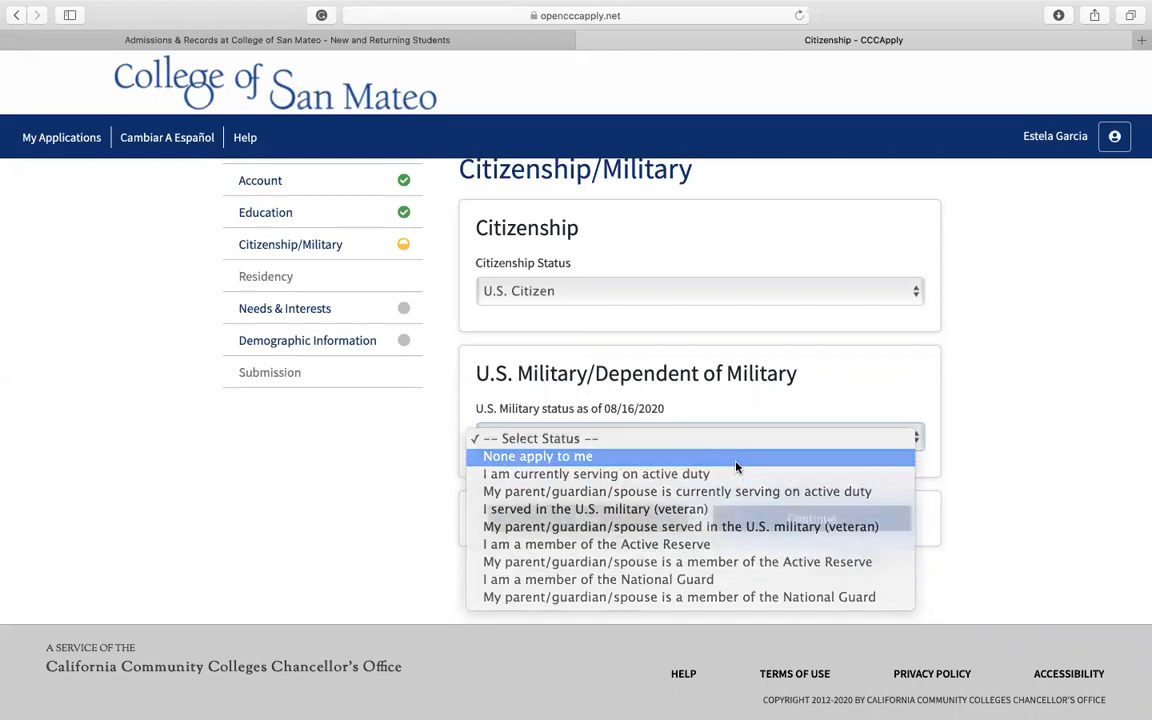
left_click(736, 463)
left_click(815, 521)
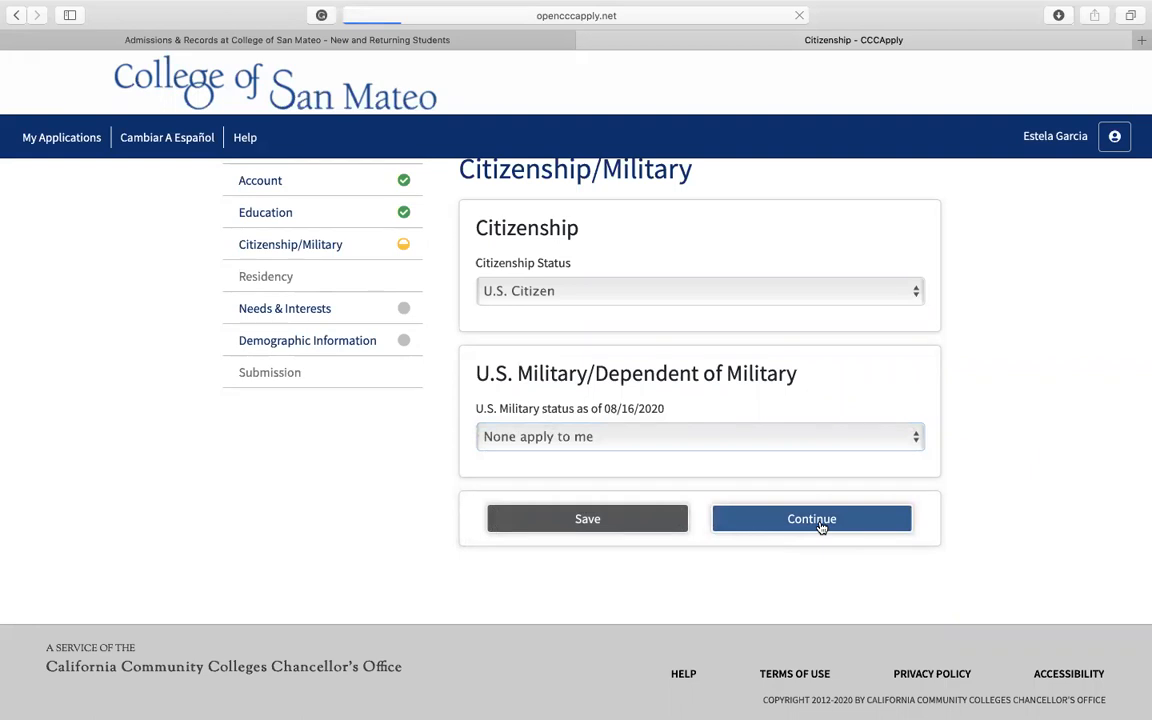
Step: Answer Yes to the parent or guardian living in California continuously since 08/16/2018, leaving all out-of-state activities unchecked
scroll(821, 527, "down", 3)
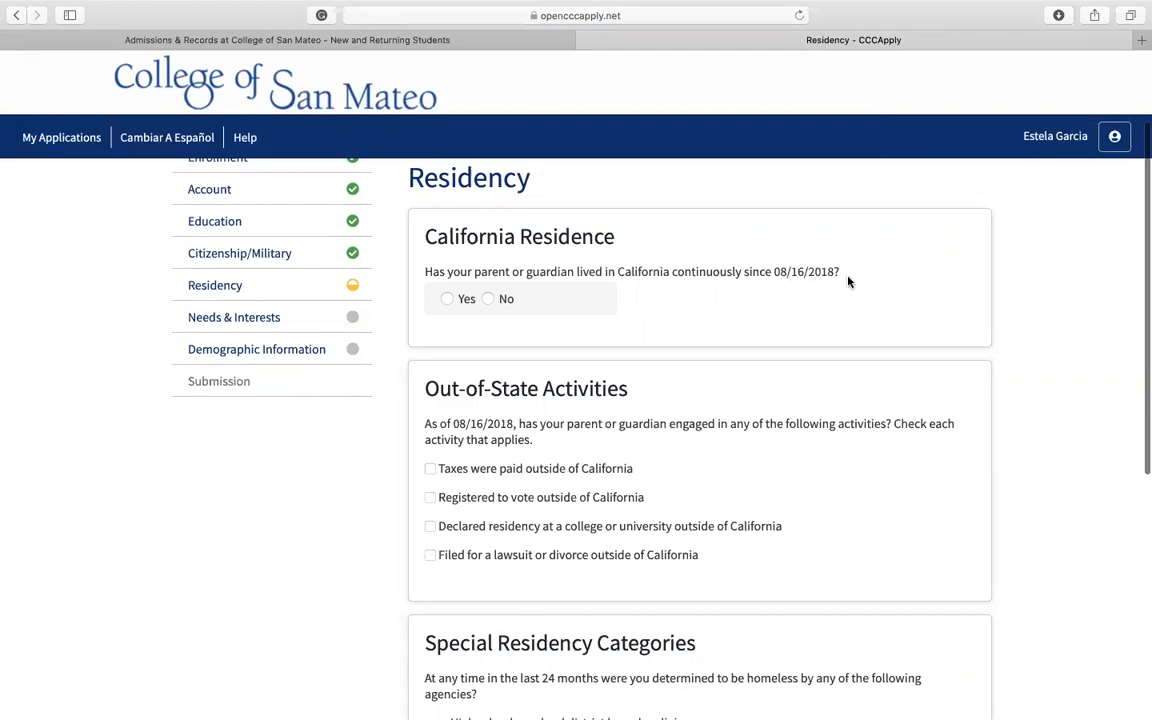
left_click(447, 299)
scroll(689, 352, "down", 3)
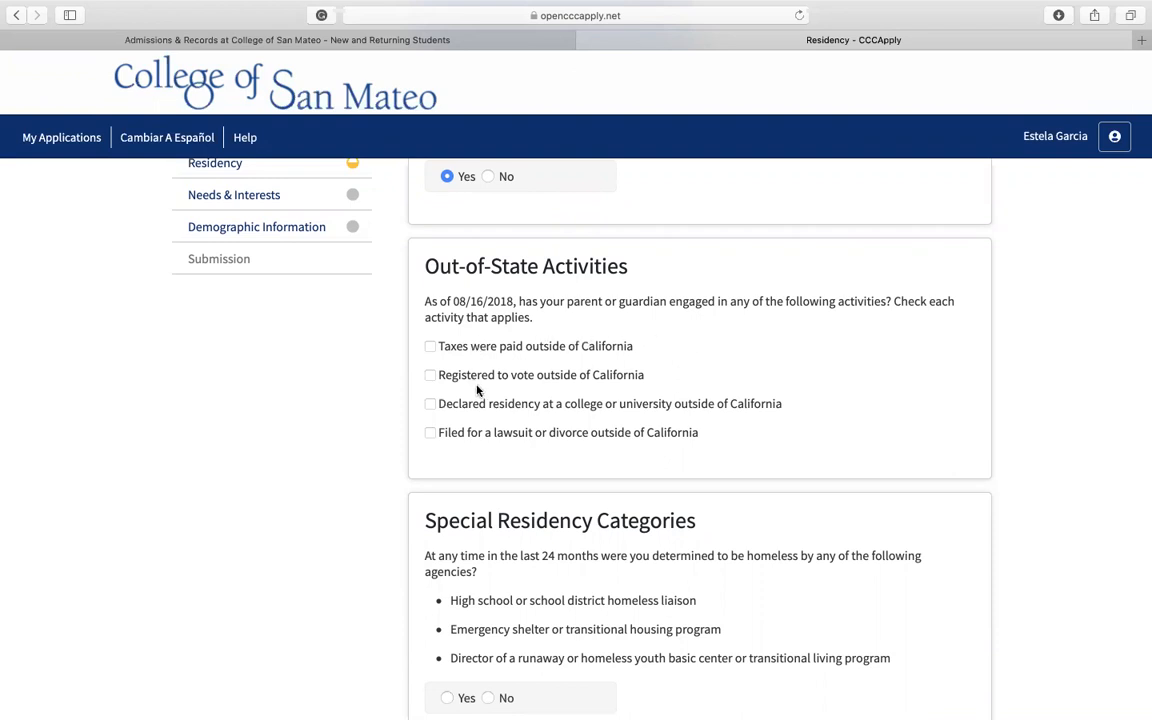
scroll(503, 448, "down", 1)
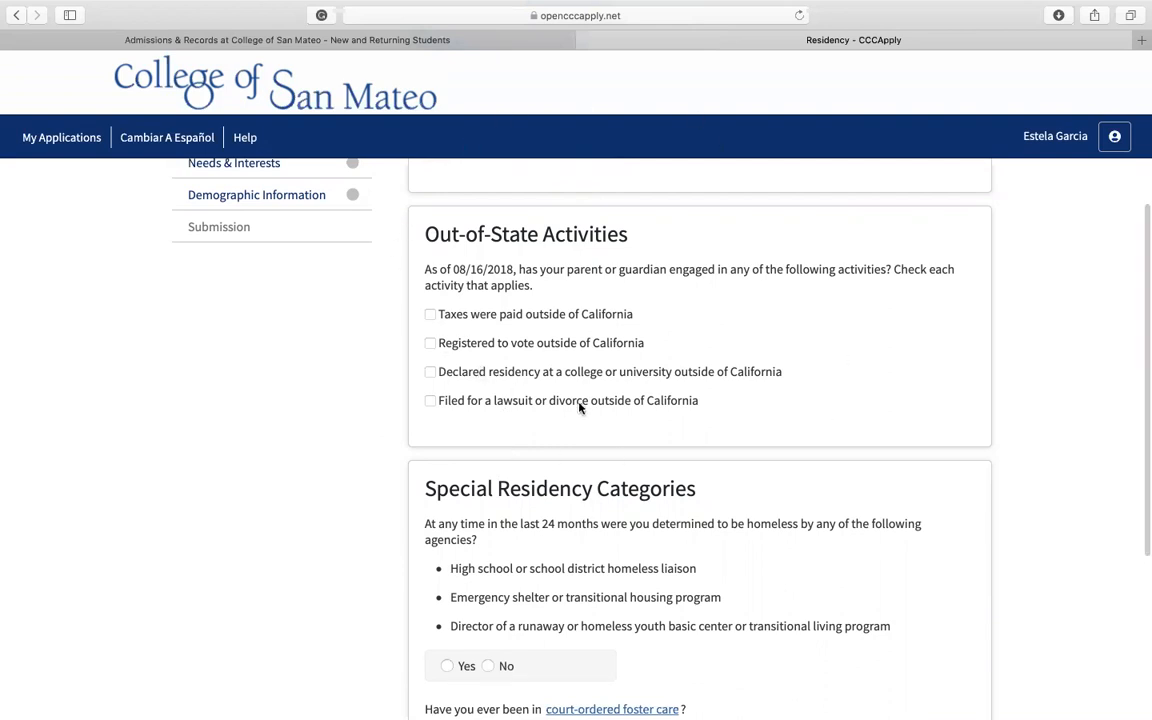
scroll(656, 391, "down", 3)
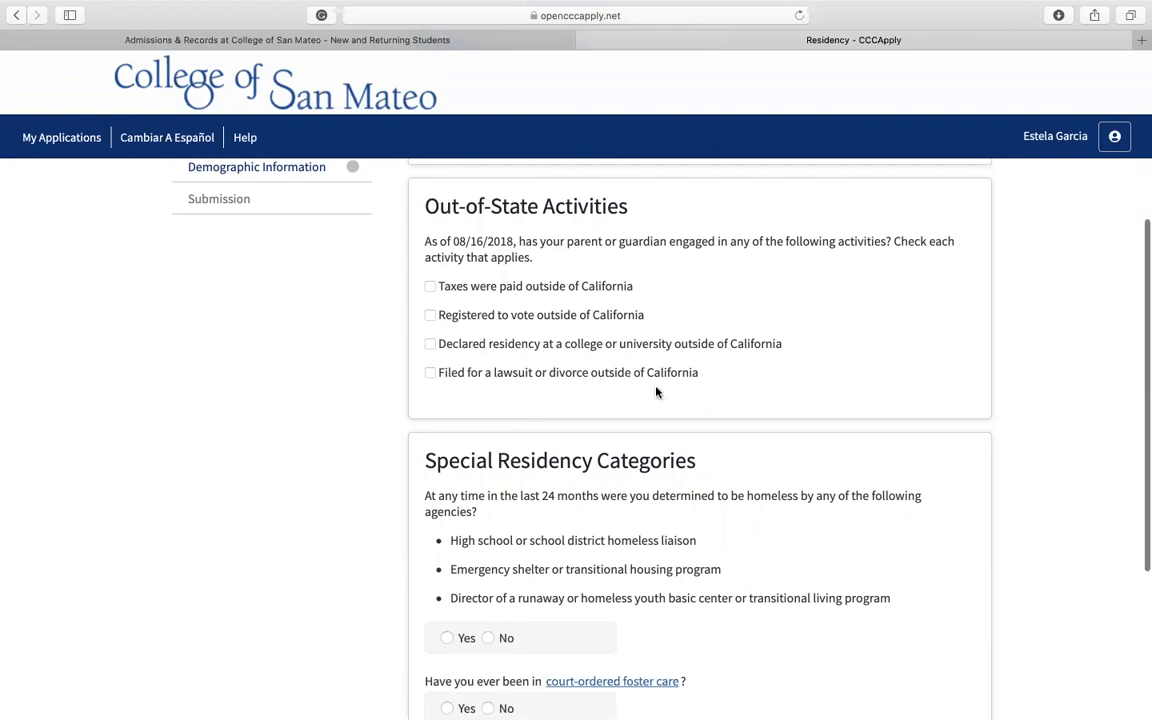
Step: Answer No to both the homelessness and court-ordered foster care questions, and continue to Needs & Interests
scroll(656, 391, "down", 2)
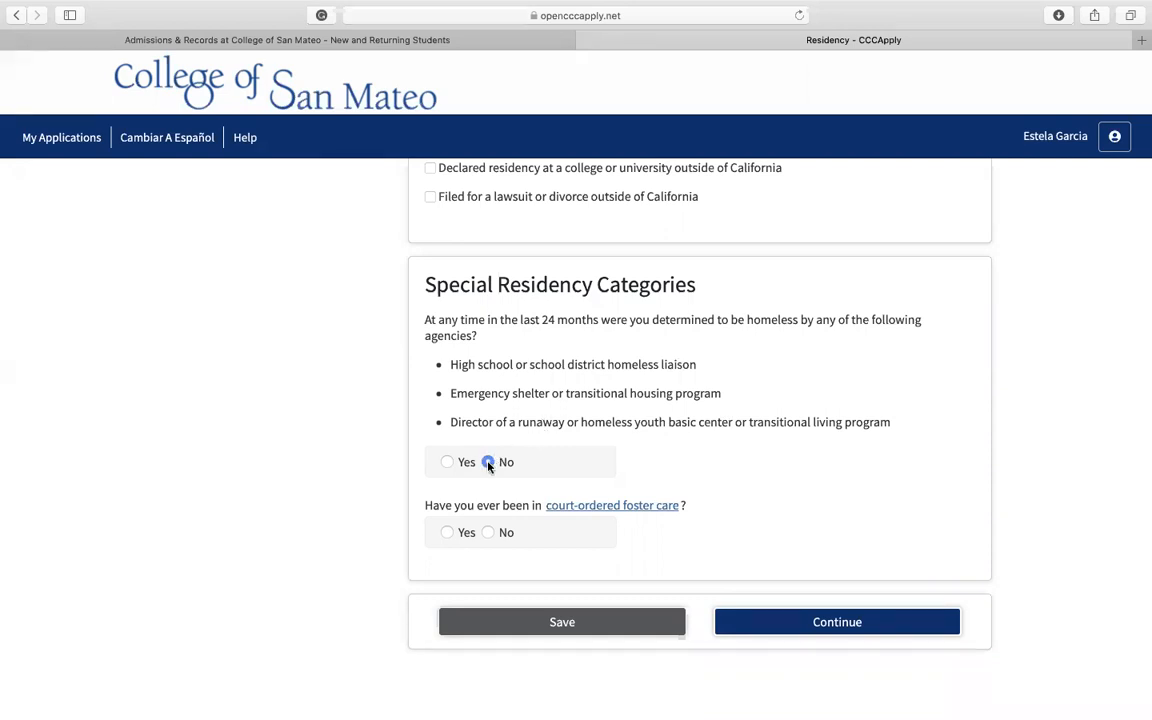
scroll(489, 465, "down", 2)
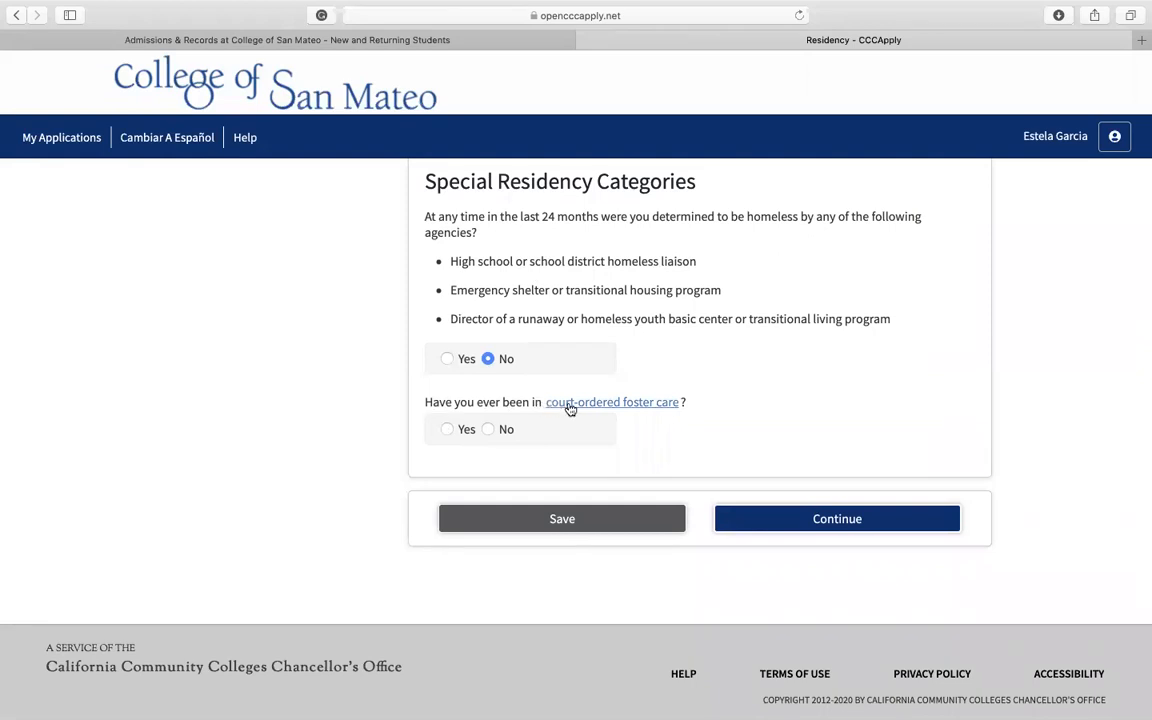
left_click(499, 431)
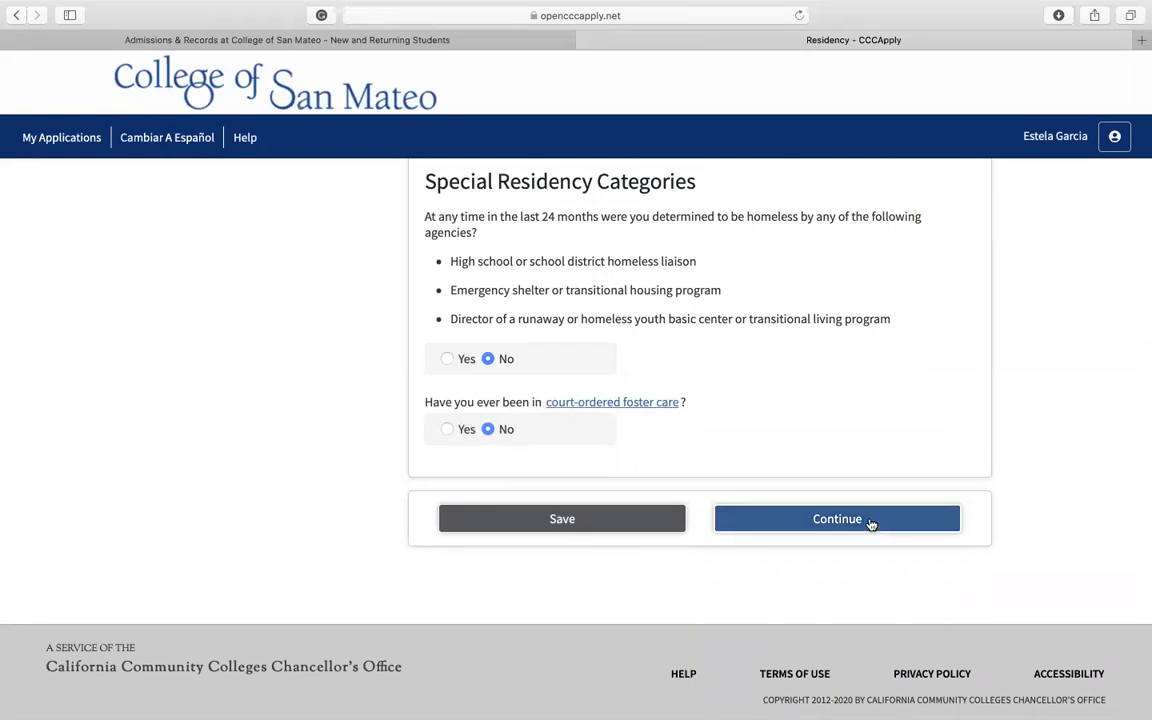
left_click(868, 520)
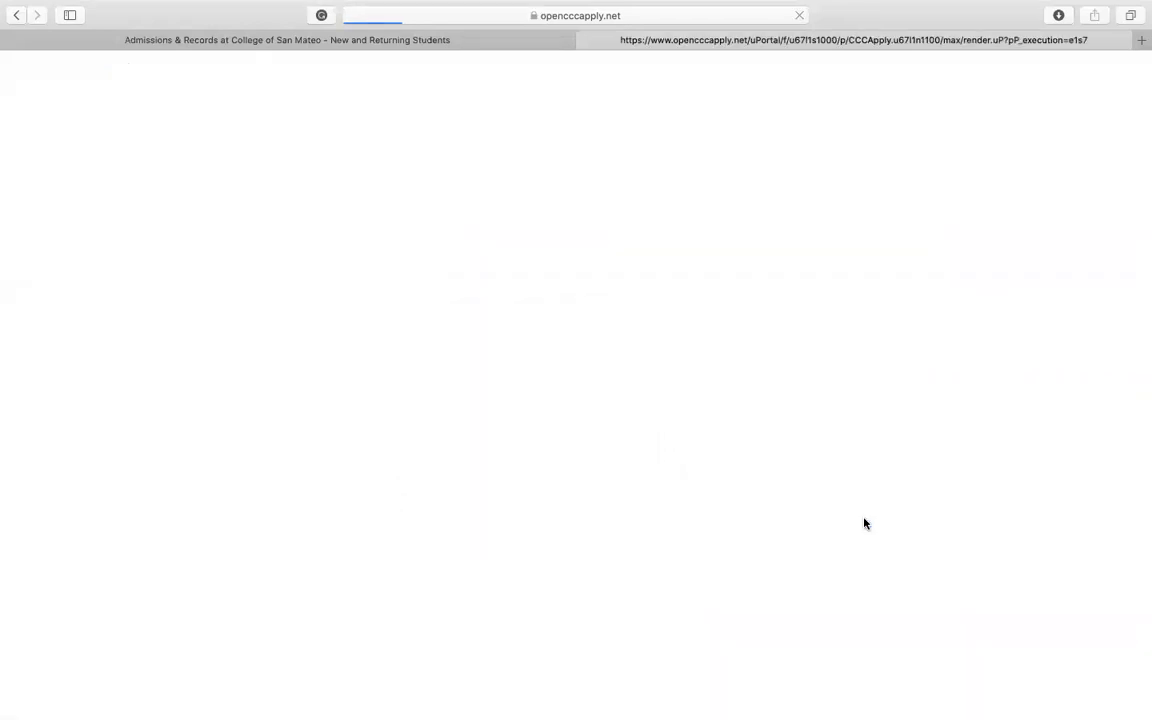
Step: Answer Yes to being comfortable reading and writing English and Yes to receiving information about money for college
scroll(726, 451, "down", 2)
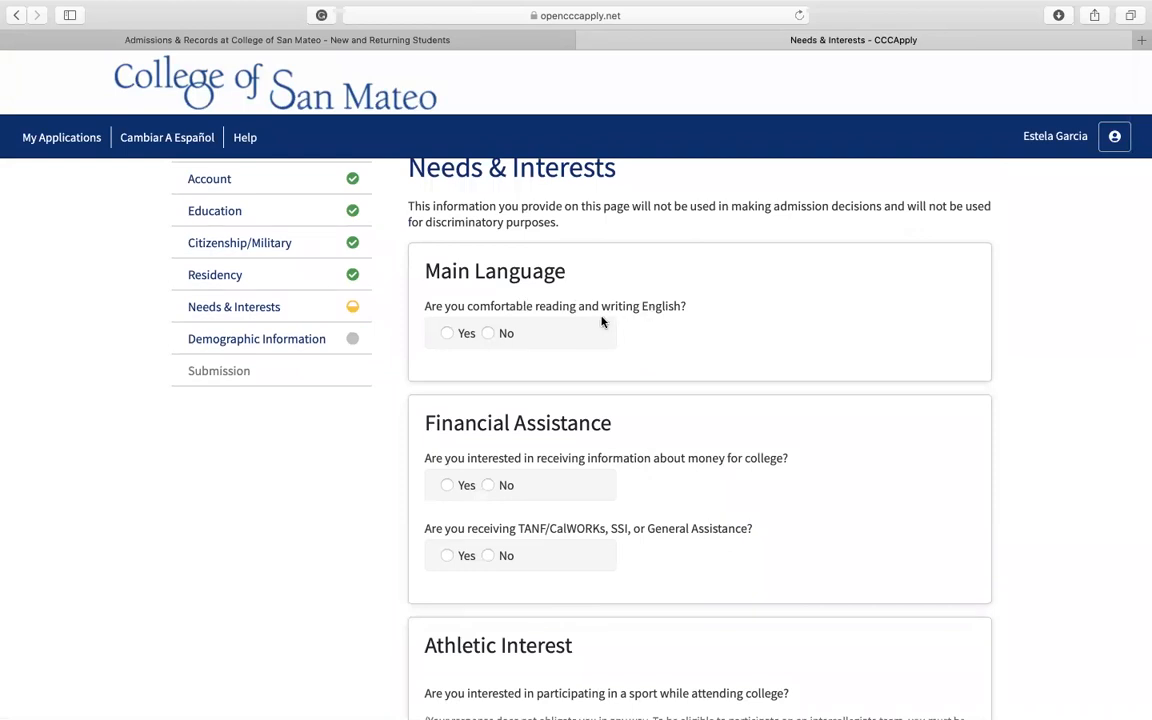
left_click(448, 335)
scroll(409, 427, "down", 3)
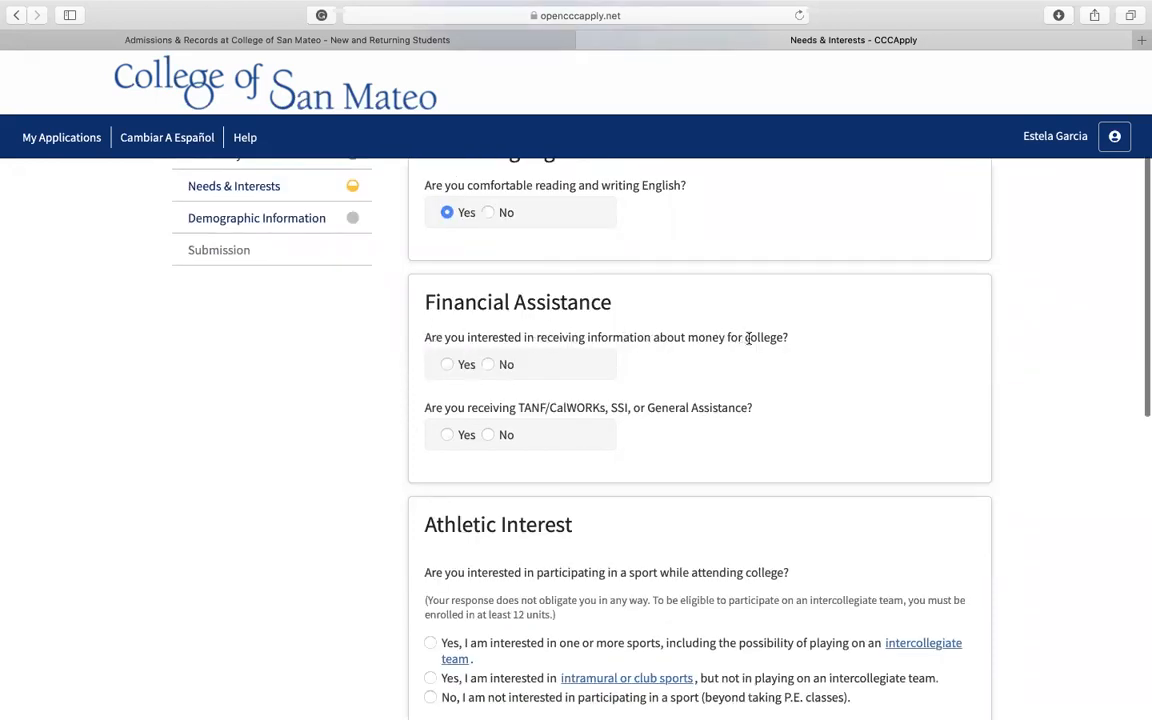
left_click(448, 365)
Step: Answer No to receiving TANF/CalWORKs, SSI, or General Assistance and No to participating in a sport
scroll(450, 366, "down", 2)
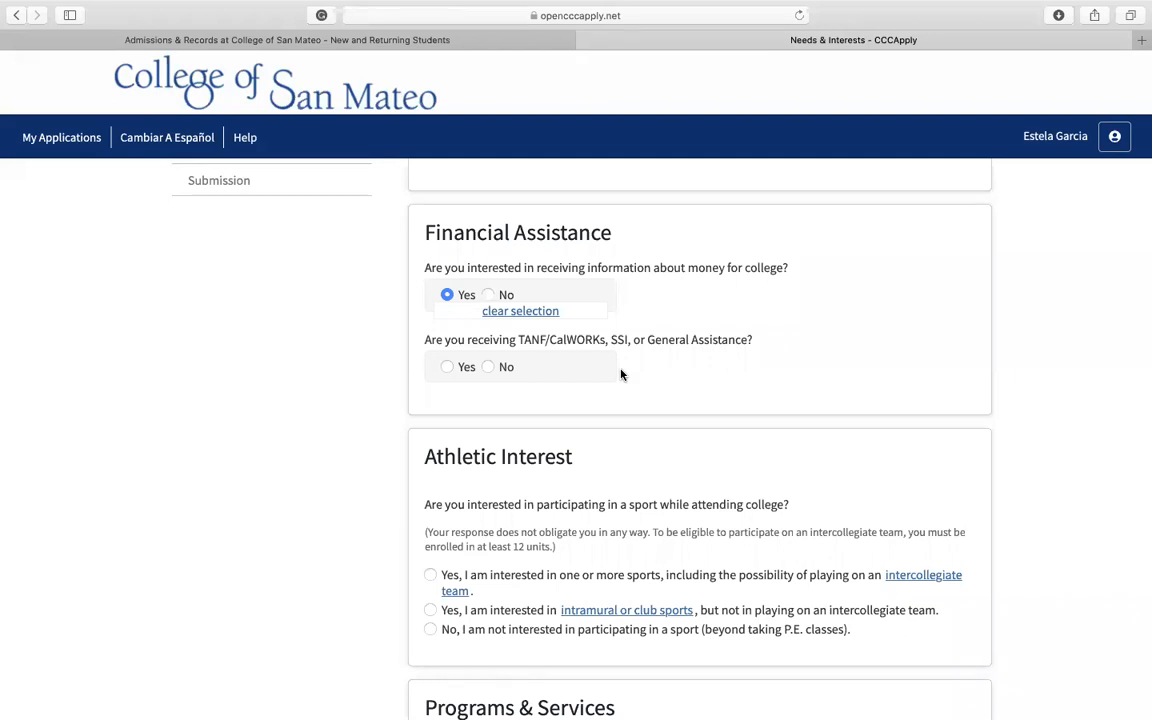
left_click(449, 367)
left_click(487, 367)
scroll(487, 368, "down", 5)
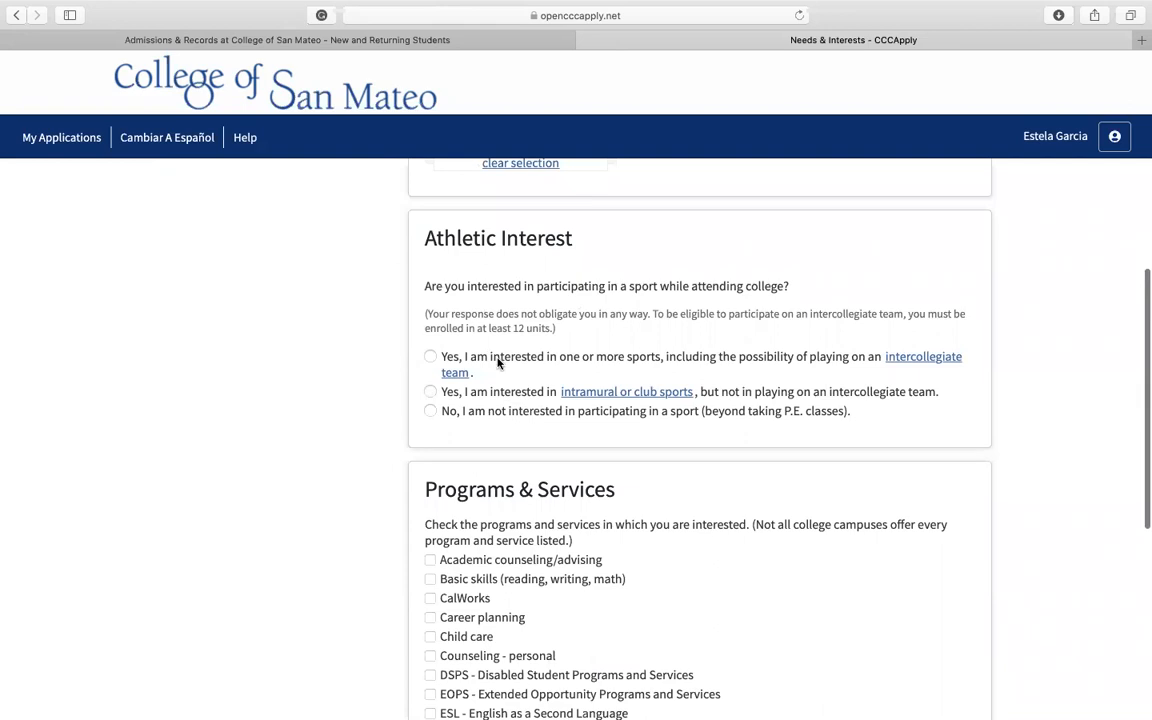
left_click(431, 411)
Step: Select the programs and services of interest, including EOPS and Academic counseling/advising, and continue to Demographic Information
scroll(435, 414, "down", 5)
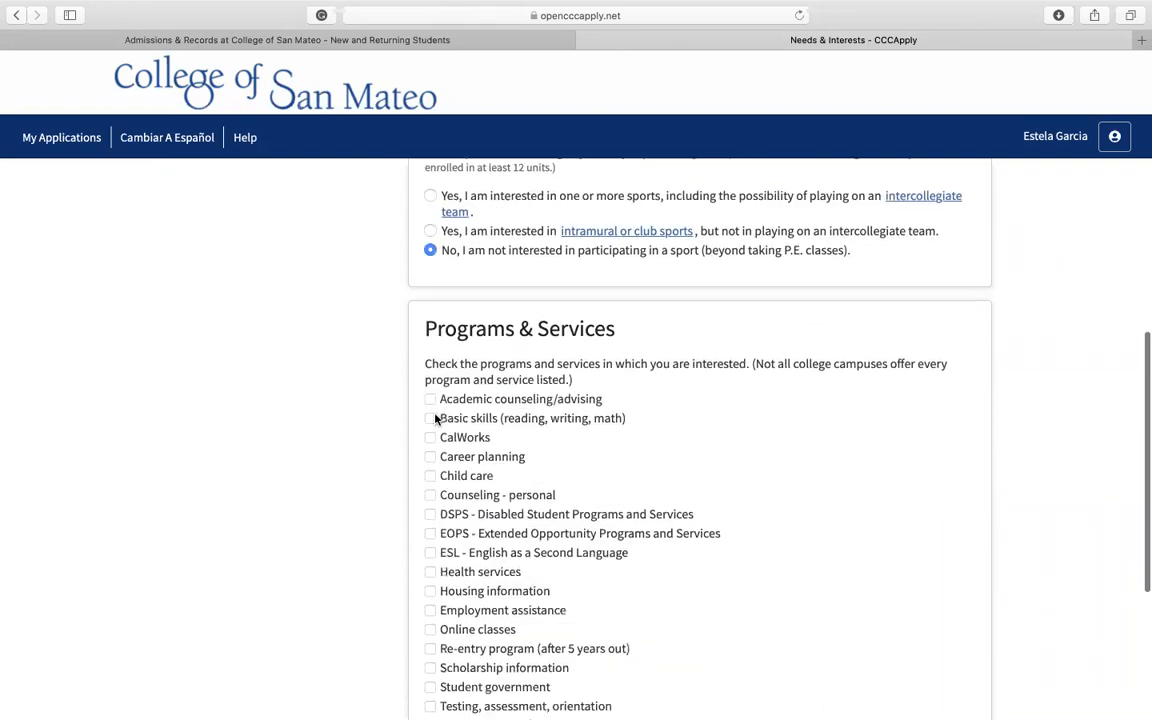
left_click(432, 441)
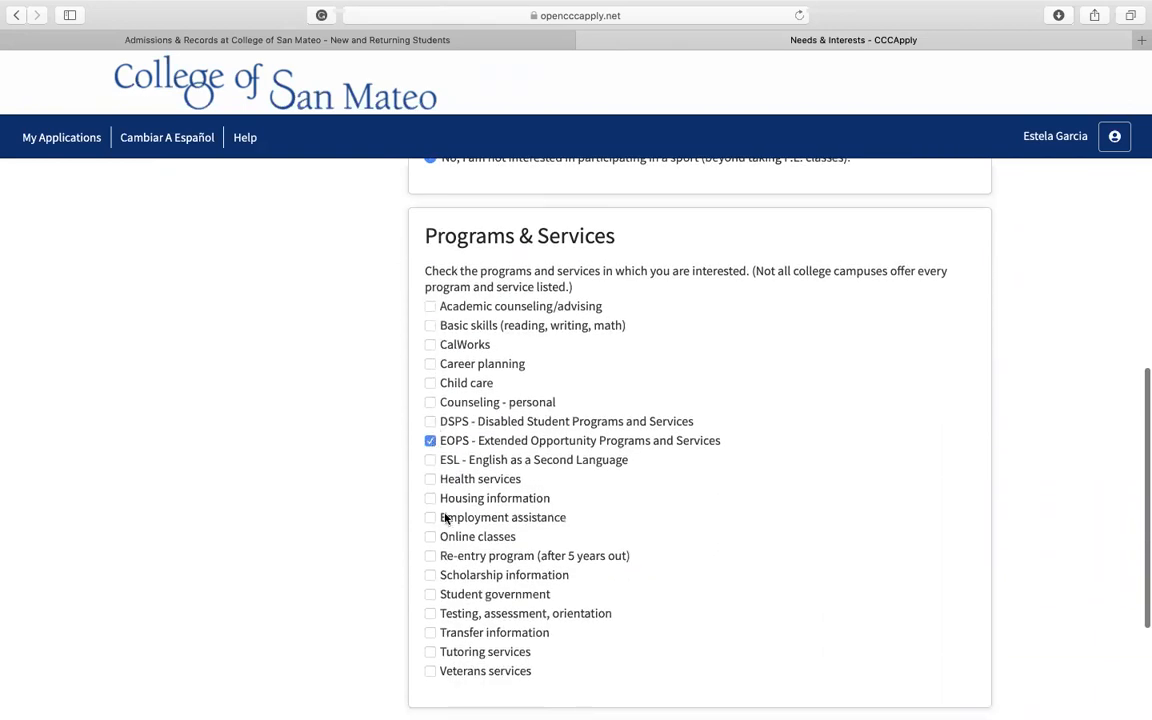
scroll(447, 517, "down", 2)
scroll(444, 522, "down", 2)
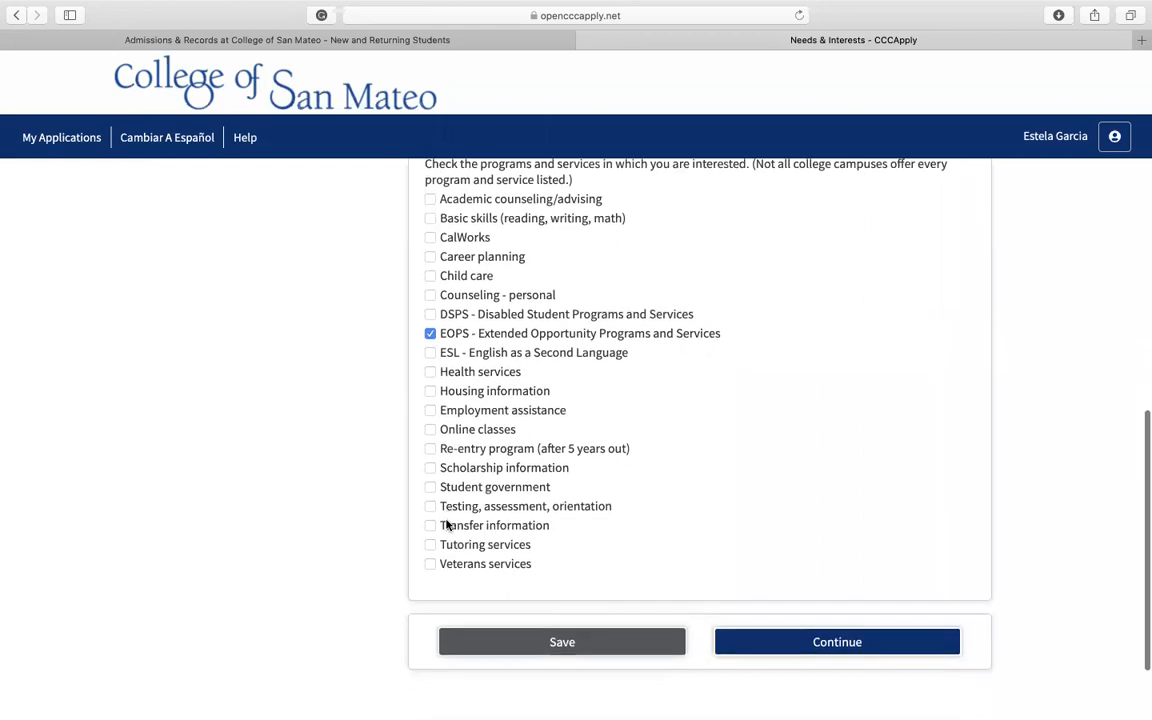
scroll(438, 230, "up", 2)
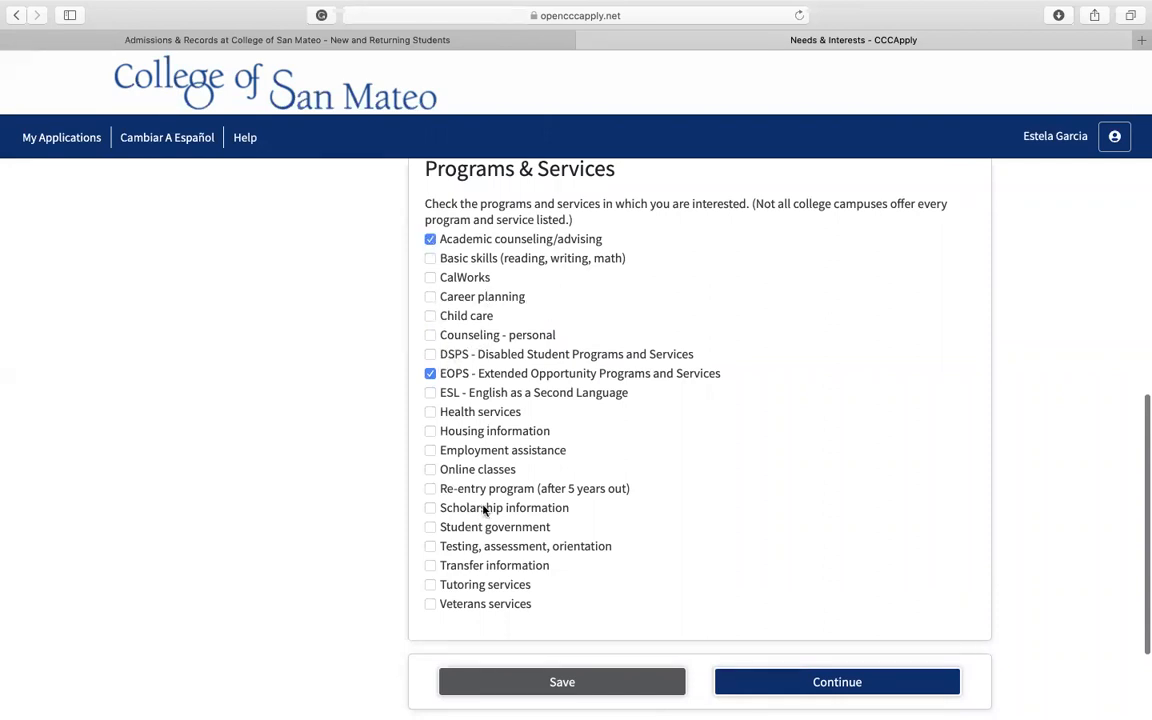
scroll(436, 456, "down", 3)
left_click(430, 385)
left_click(784, 566)
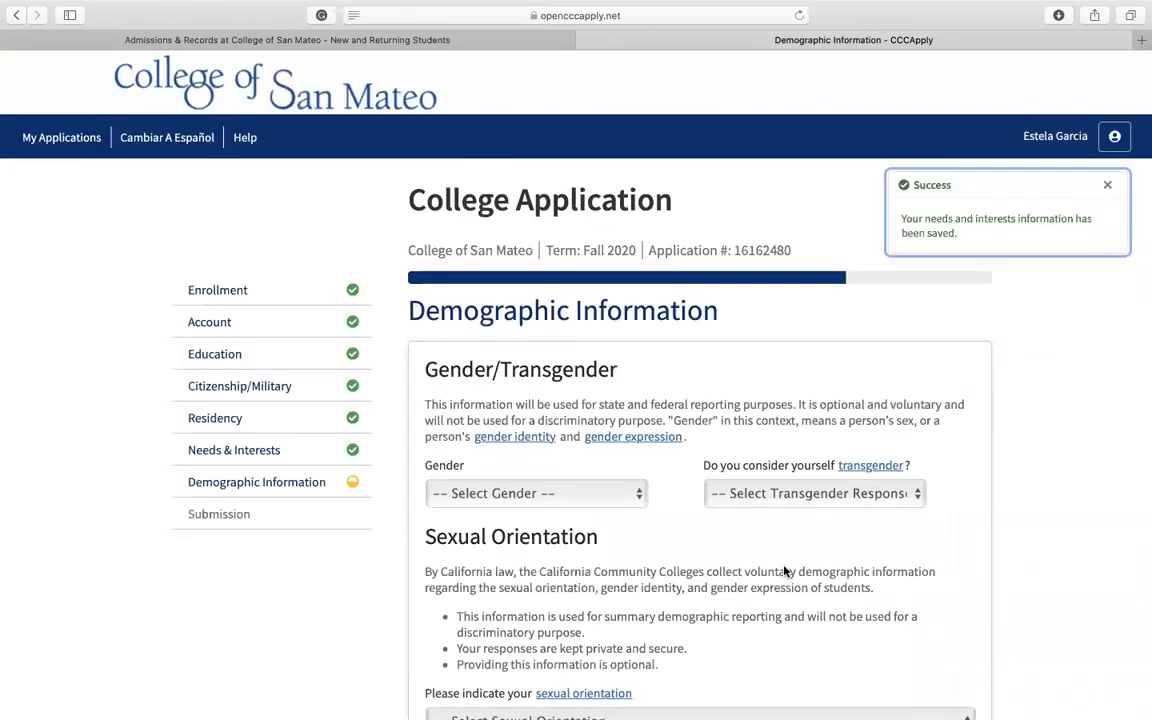
Step: Set the gender to Female and the transgender response to Decline to State
scroll(780, 467, "down", 3)
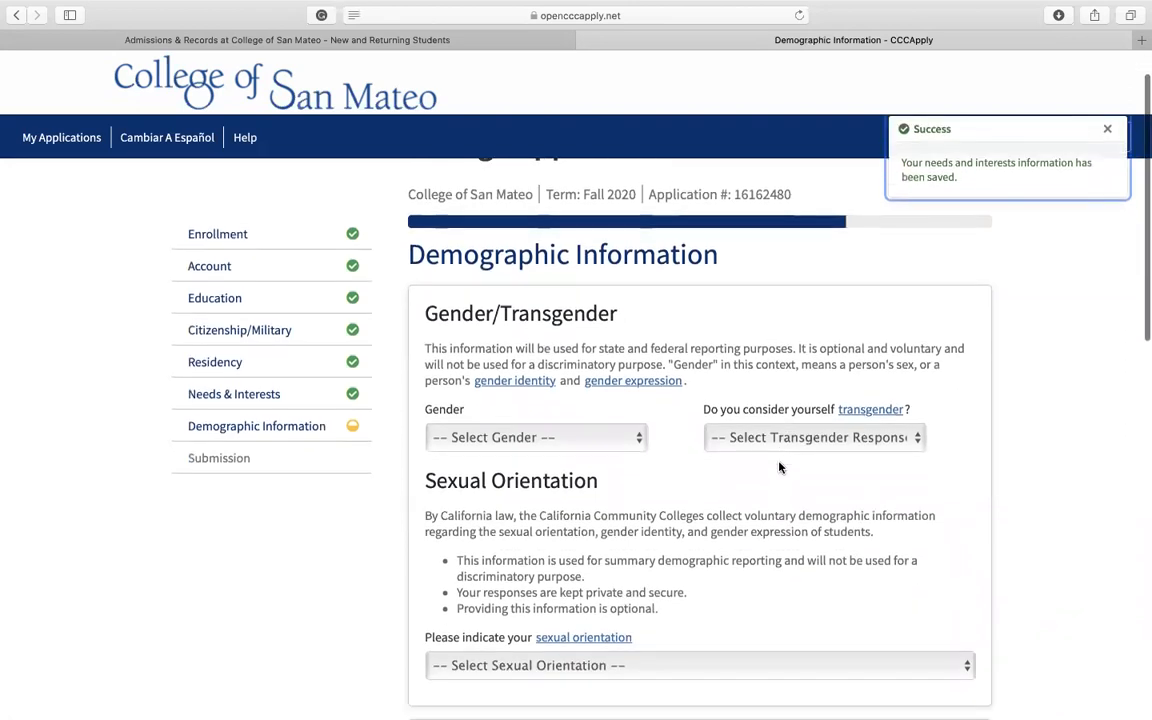
left_click(625, 333)
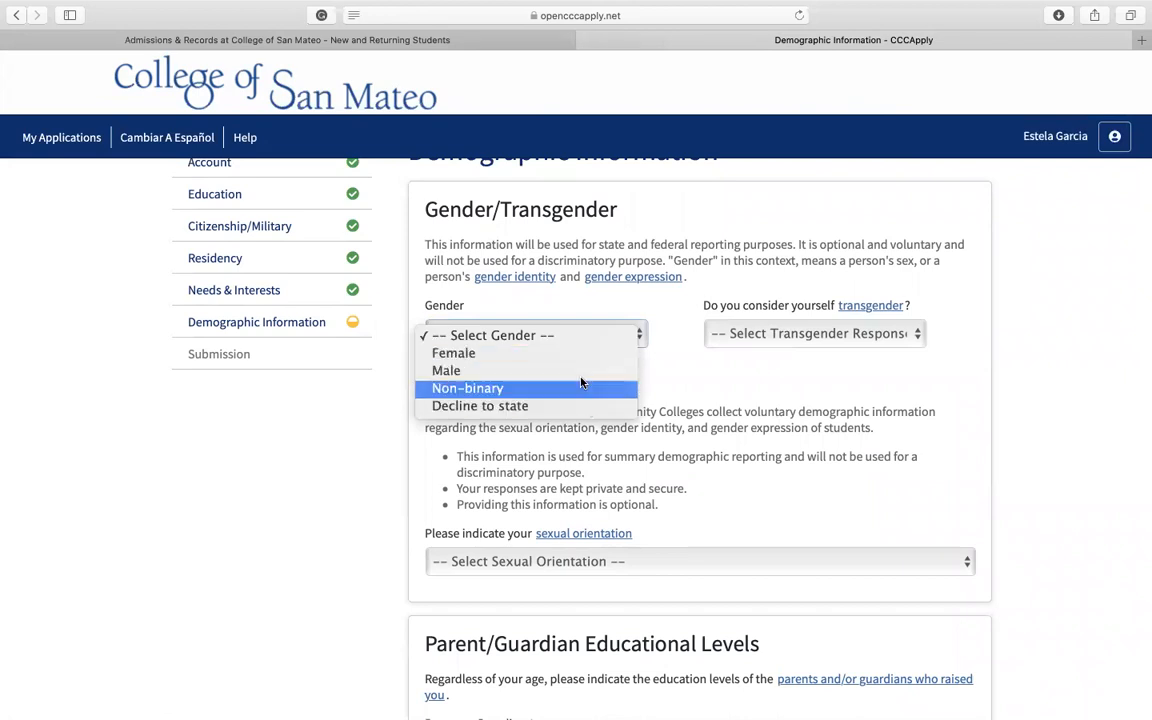
left_click(530, 353)
left_click(770, 338)
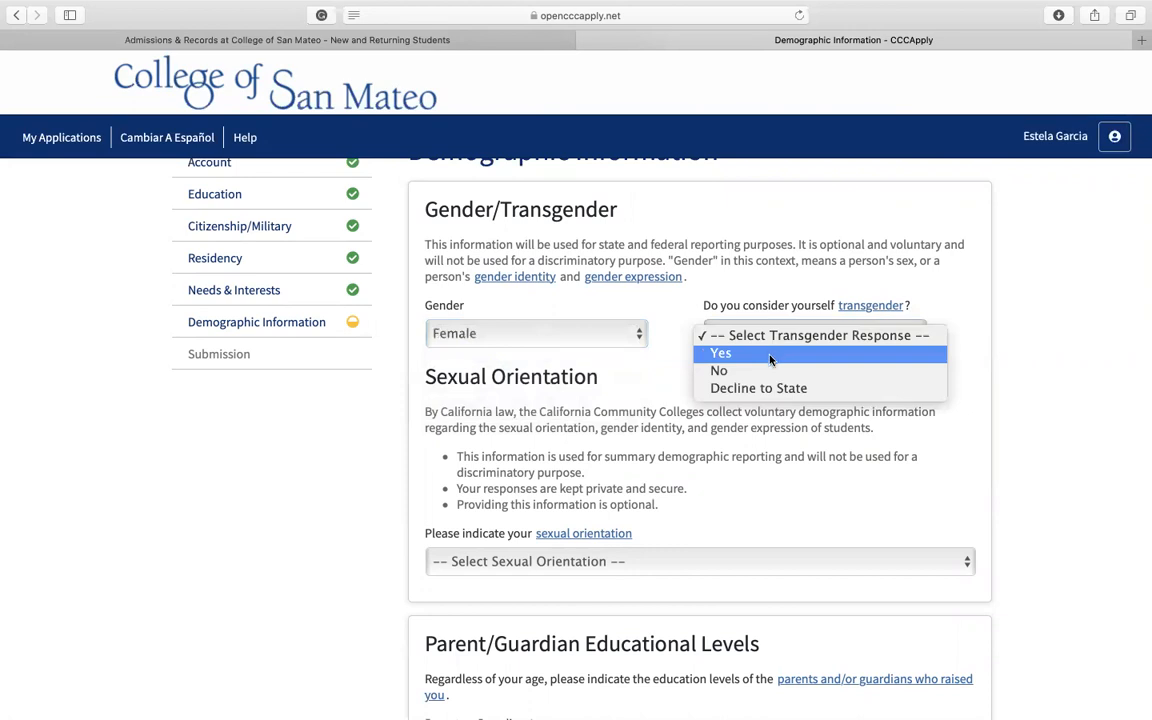
key("Escape")
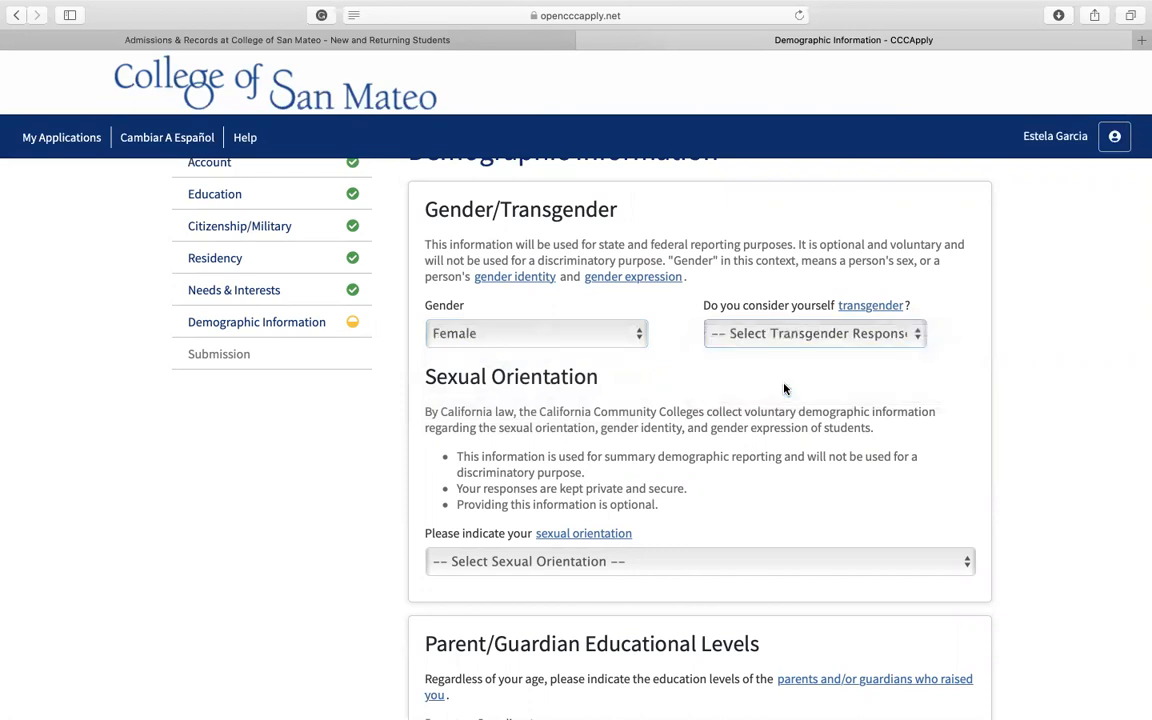
Step: Set the sexual orientation answer to Decline to State
scroll(700, 462, "down", 2)
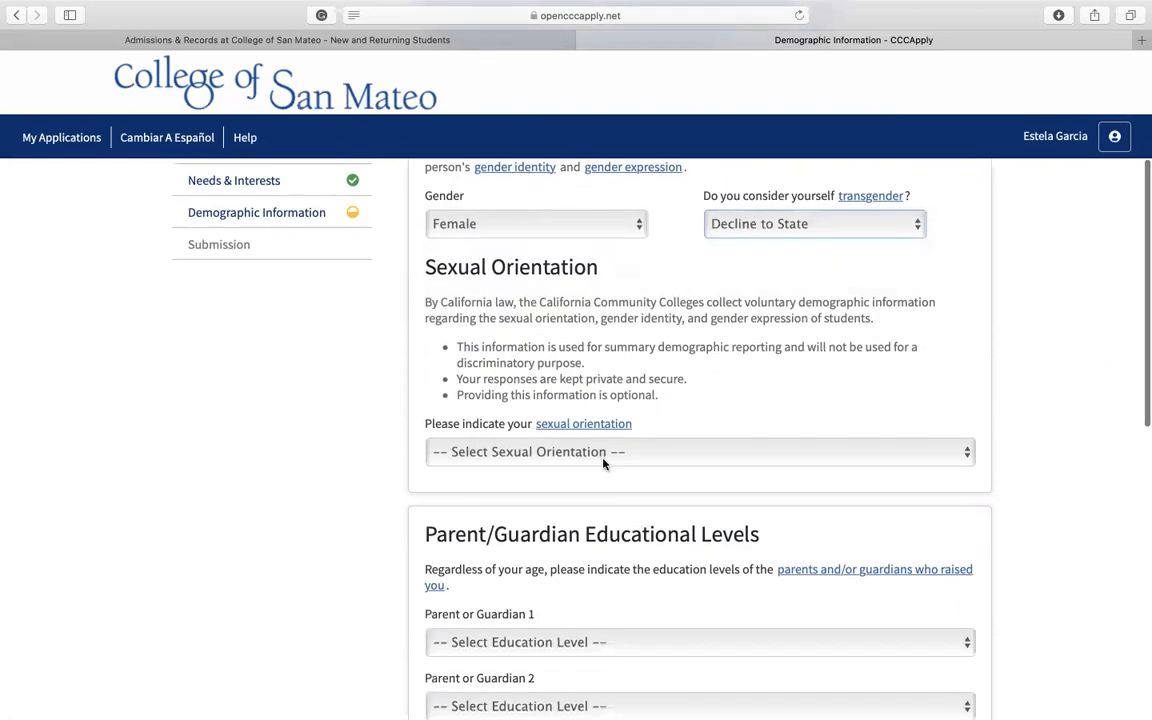
left_click(603, 460)
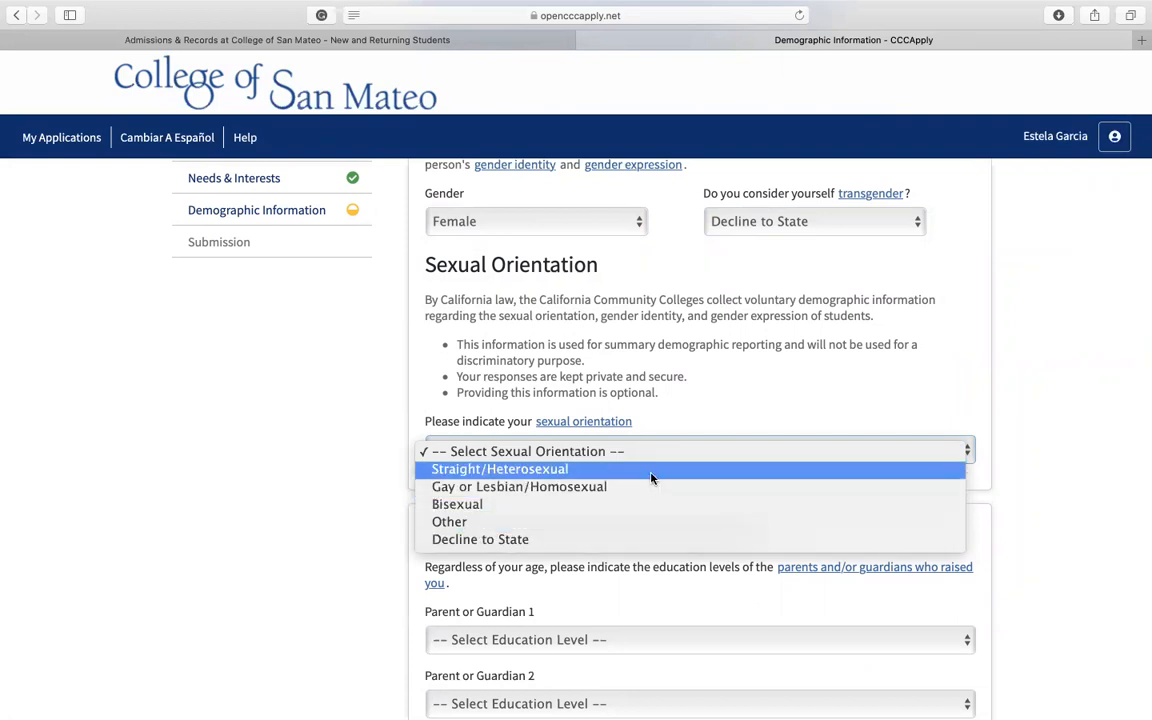
left_click(638, 540)
Step: Set Parent or Guardian 1's education level to High school graduate (diploma, GED, or equivalent) and Parent or Guardian 2's to Grade 9 or less
scroll(635, 458, "down", 2)
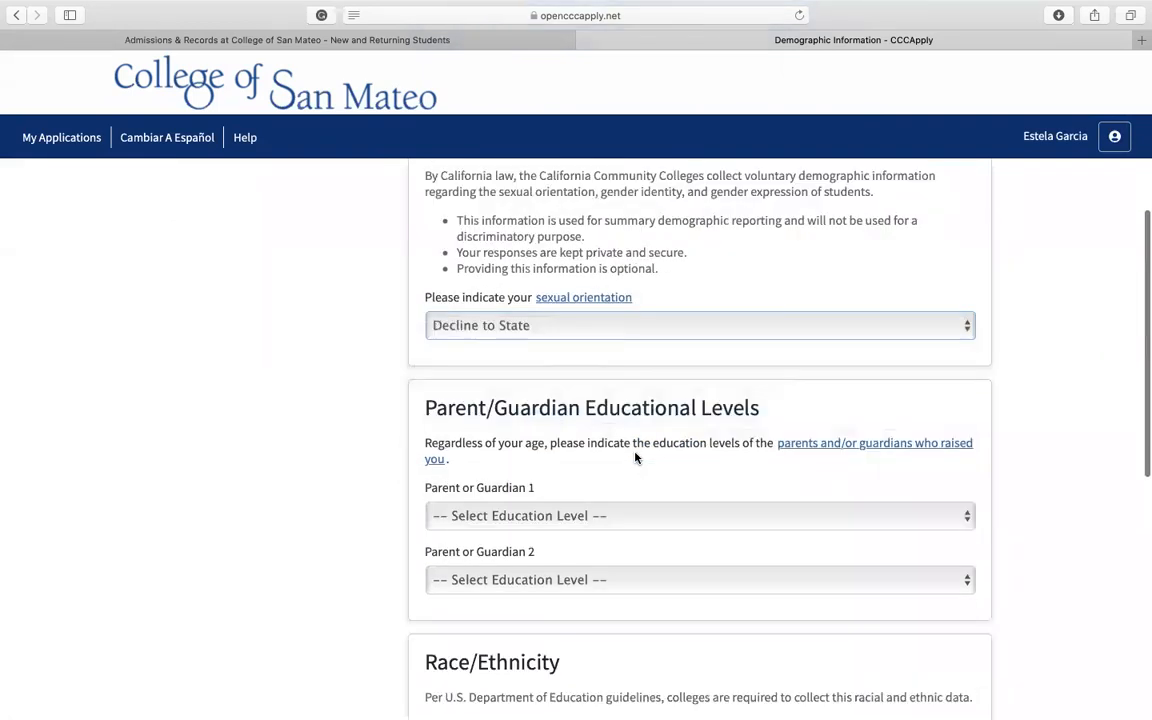
scroll(636, 458, "down", 1)
scroll(610, 400, "down", 2)
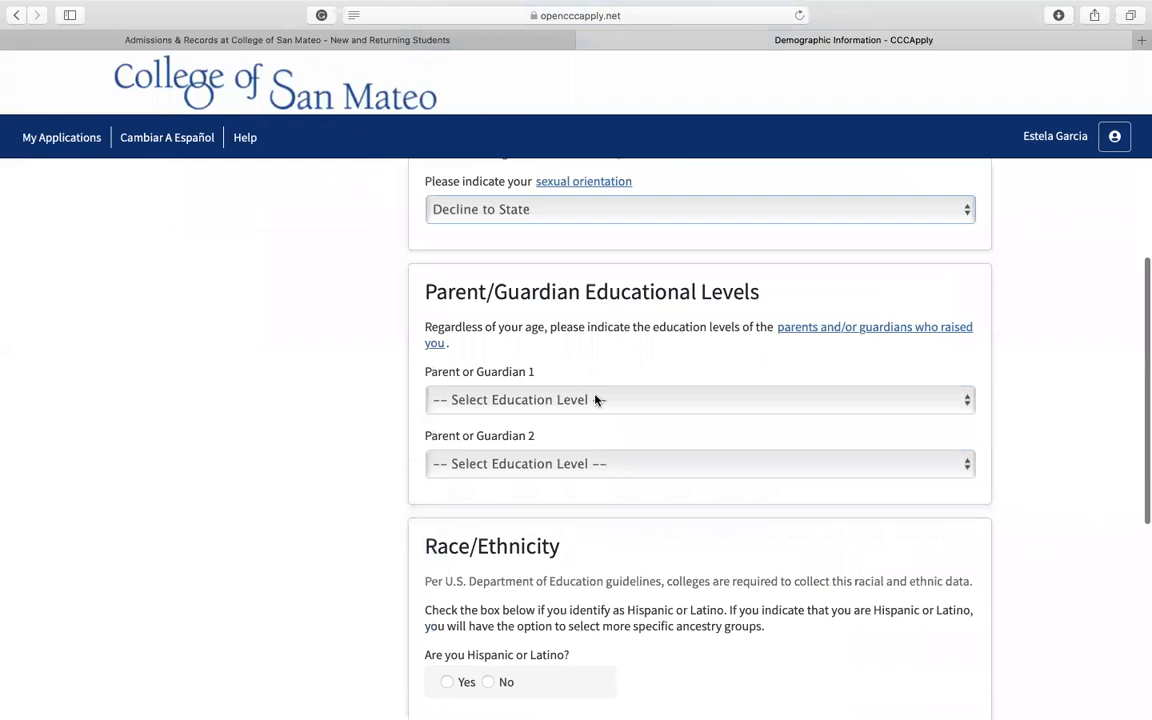
left_click(595, 399)
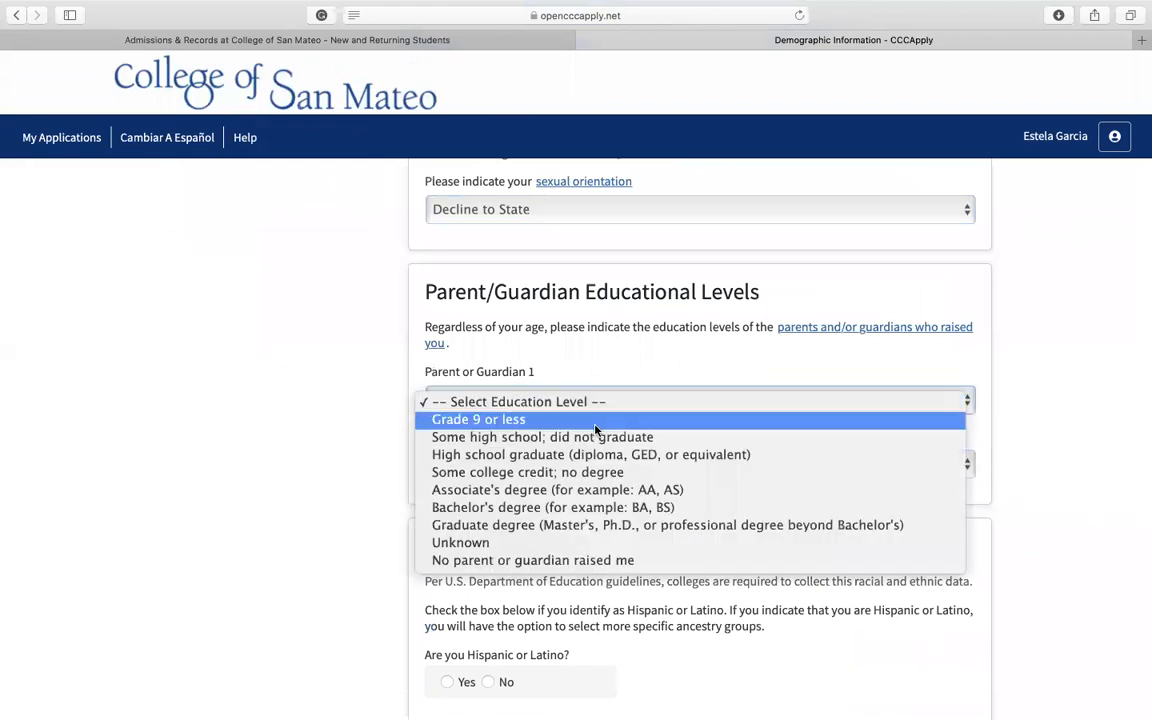
left_click(595, 420)
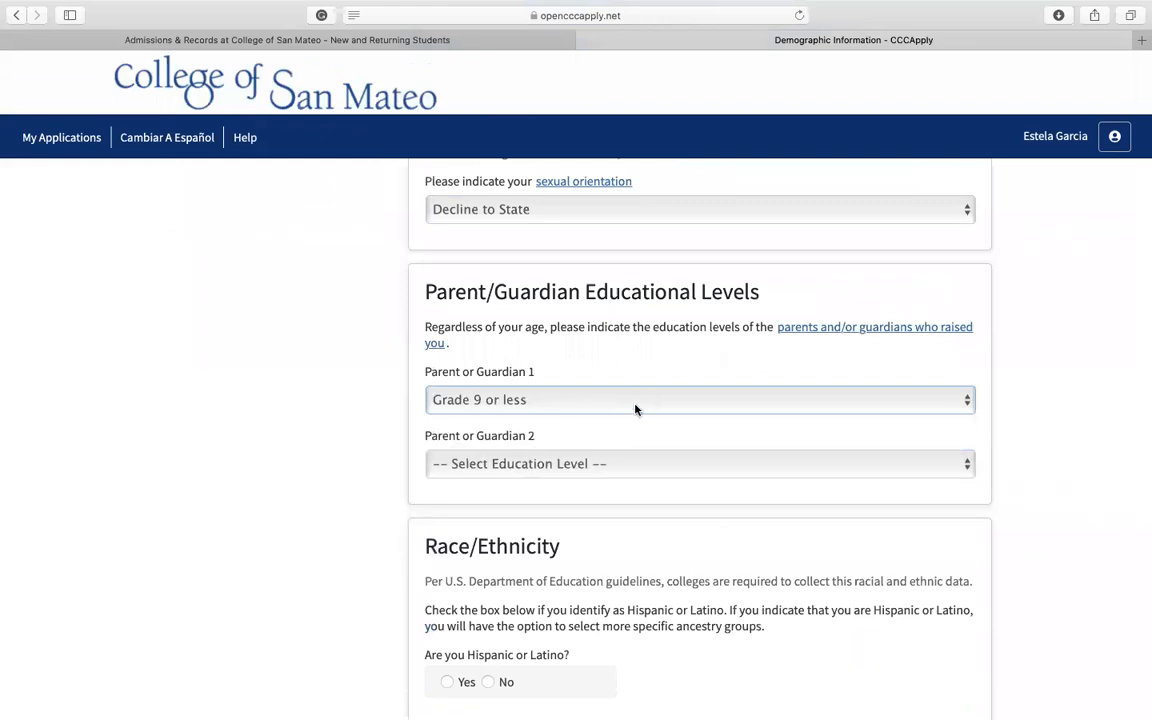
left_click(577, 410)
left_click(535, 440)
left_click(527, 466)
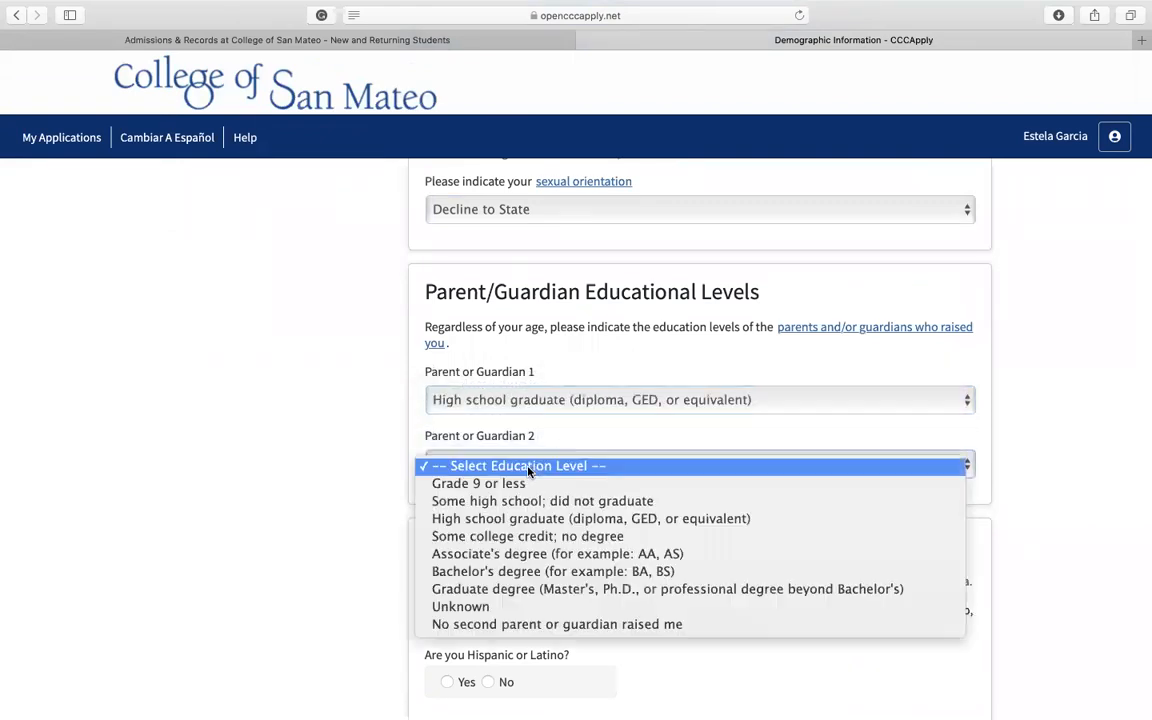
left_click(527, 484)
Step: Answer Yes to being Hispanic or Latino and select Mexican as the ancestry group
scroll(527, 491, "down", 2)
scroll(527, 491, "down", 2)
scroll(527, 491, "down", 1)
scroll(527, 491, "down", 2)
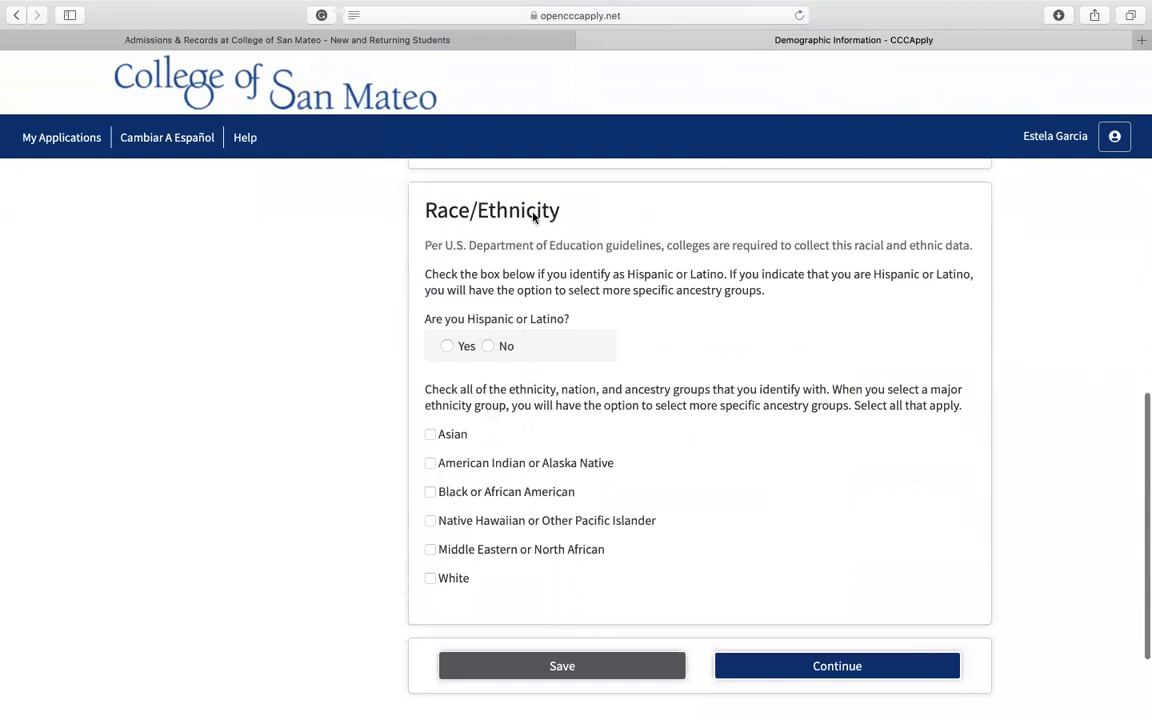
left_click(488, 346)
left_click(445, 346)
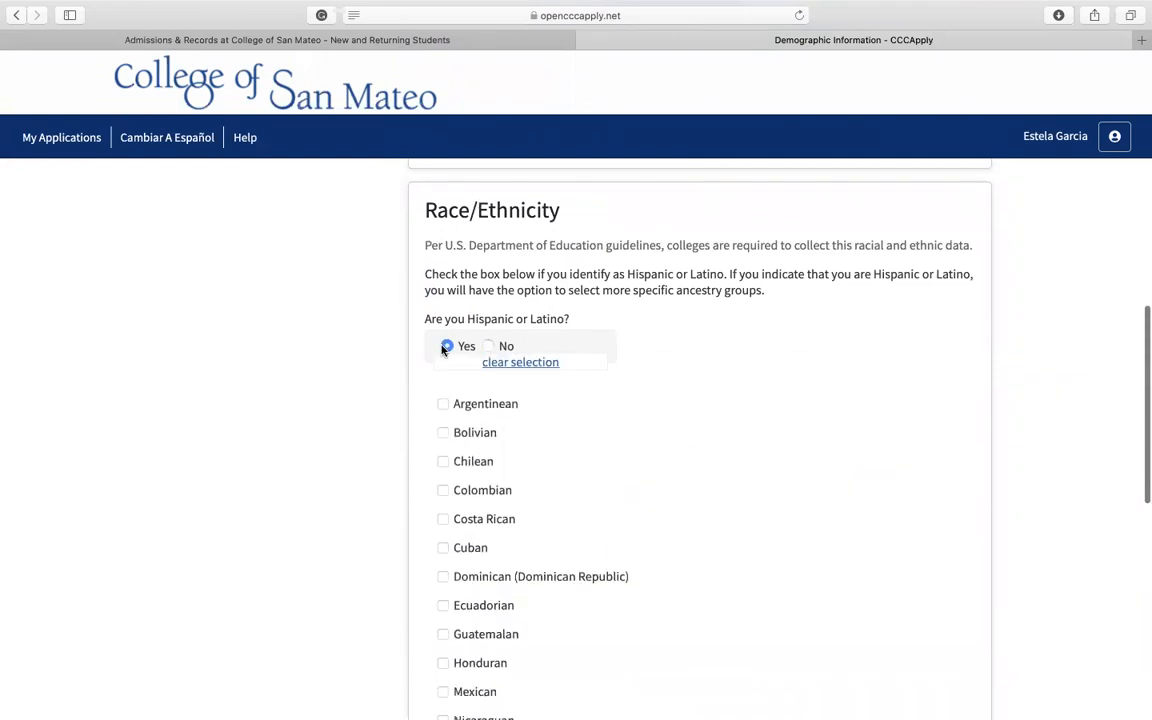
scroll(474, 435, "down", 5)
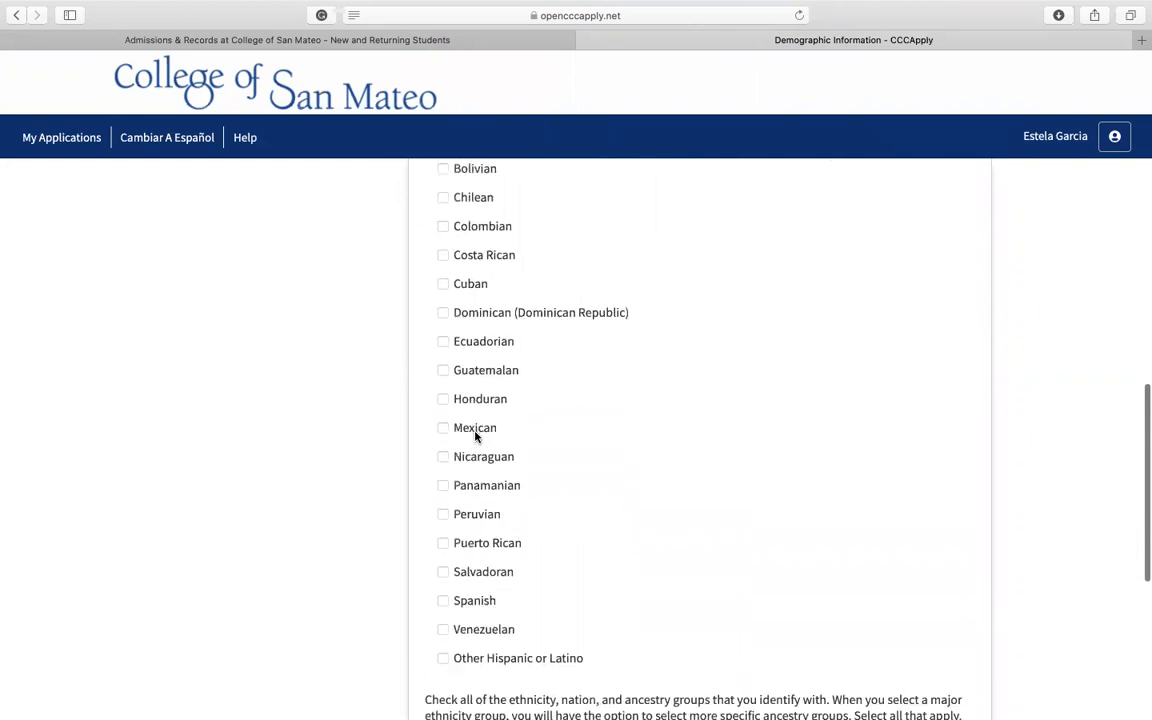
scroll(450, 494, "up", 2)
scroll(450, 494, "up", 1)
scroll(450, 490, "down", 2)
left_click(444, 459)
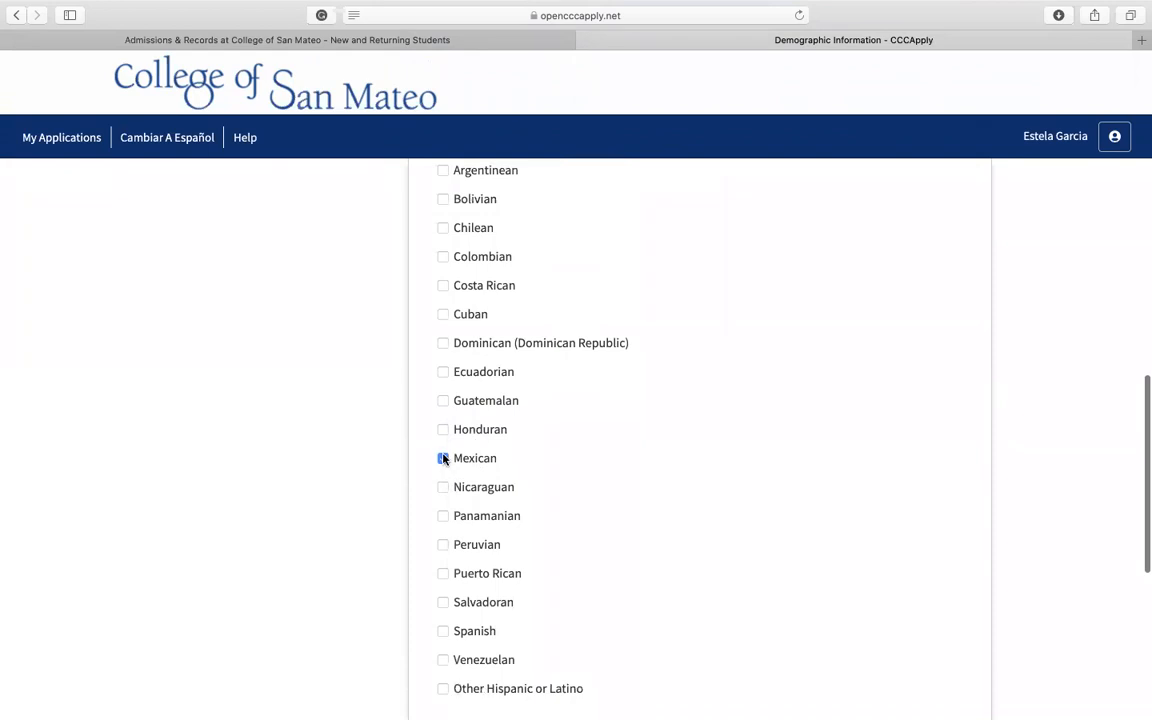
Step: Leave the remaining race and ethnicity groups unselected and continue to the Submission page
scroll(573, 483, "down", 7)
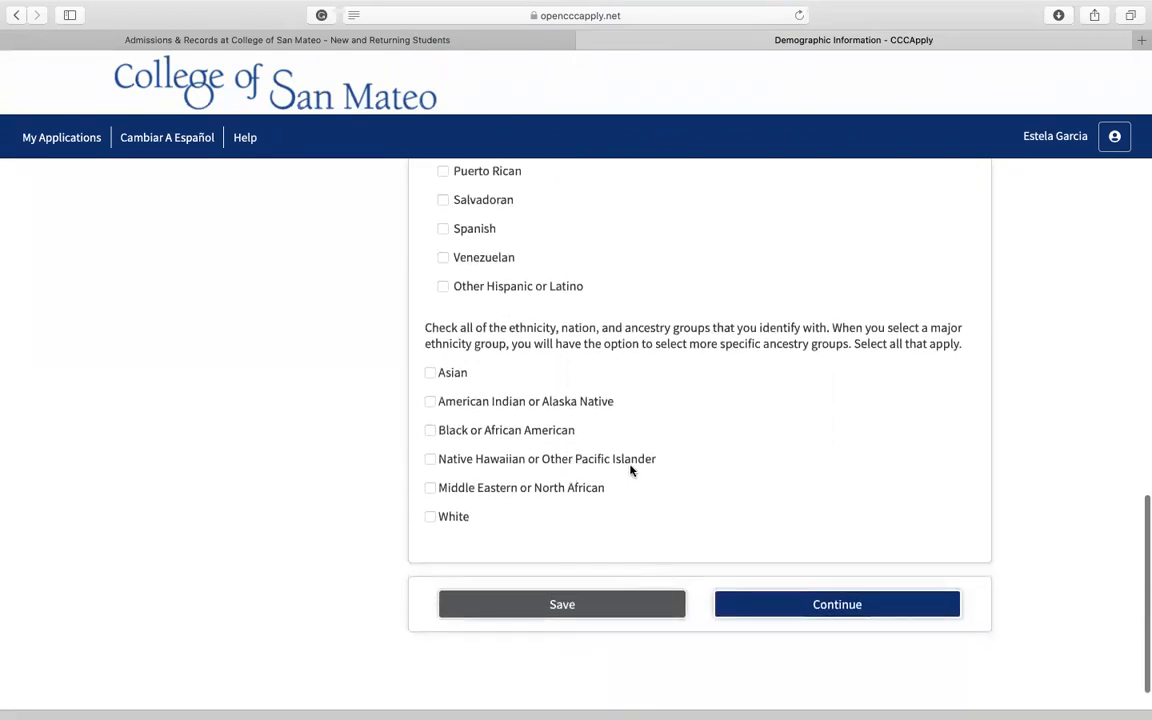
scroll(615, 458, "up", 1)
scroll(560, 380, "down", 2)
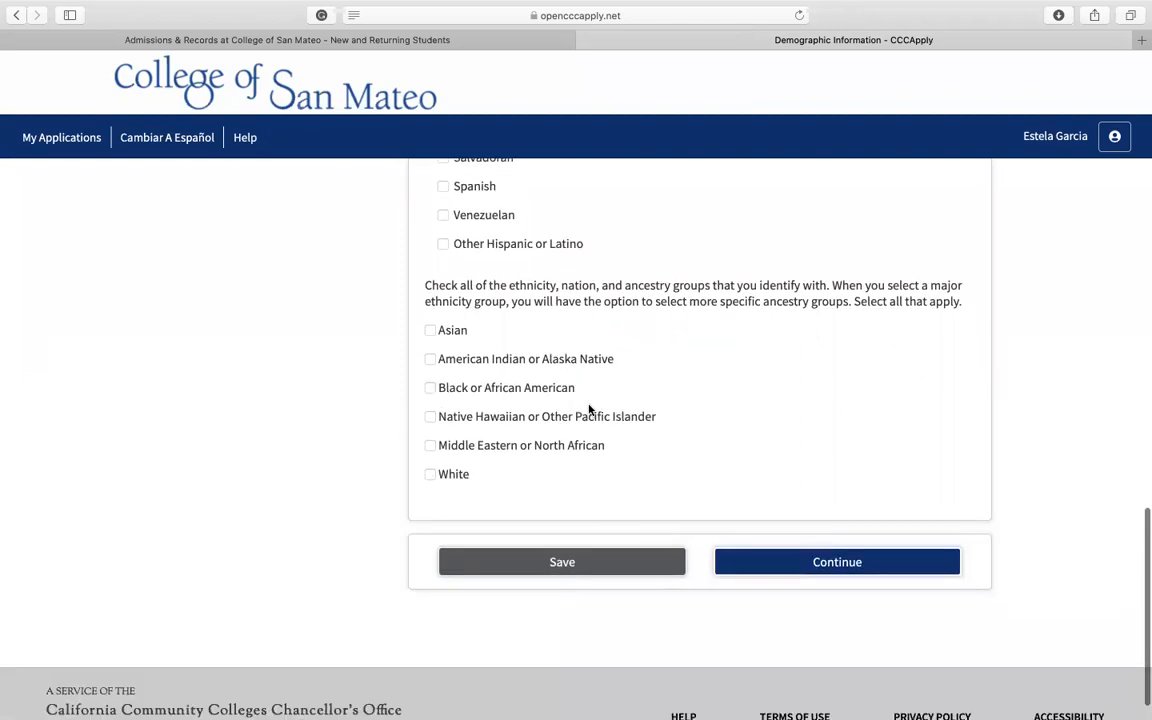
left_click(851, 574)
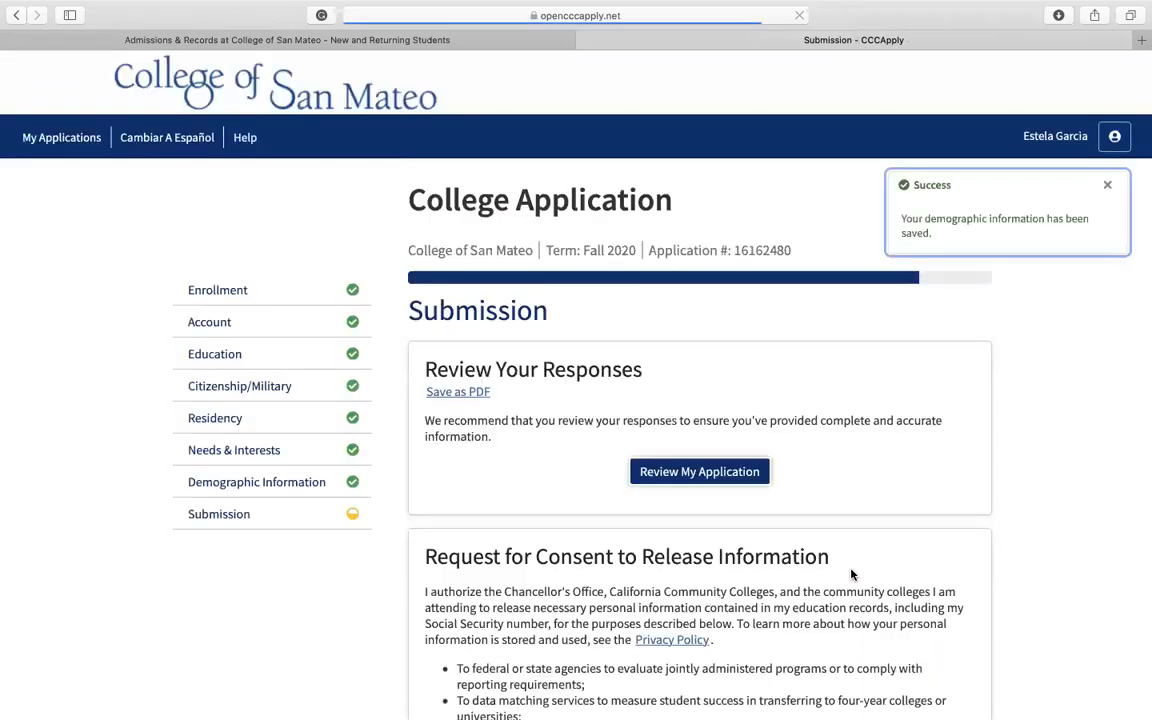
Step: Open the application review and check the responses in every section, from Enrollment Information through Demographic Information
scroll(778, 490, "down", 1)
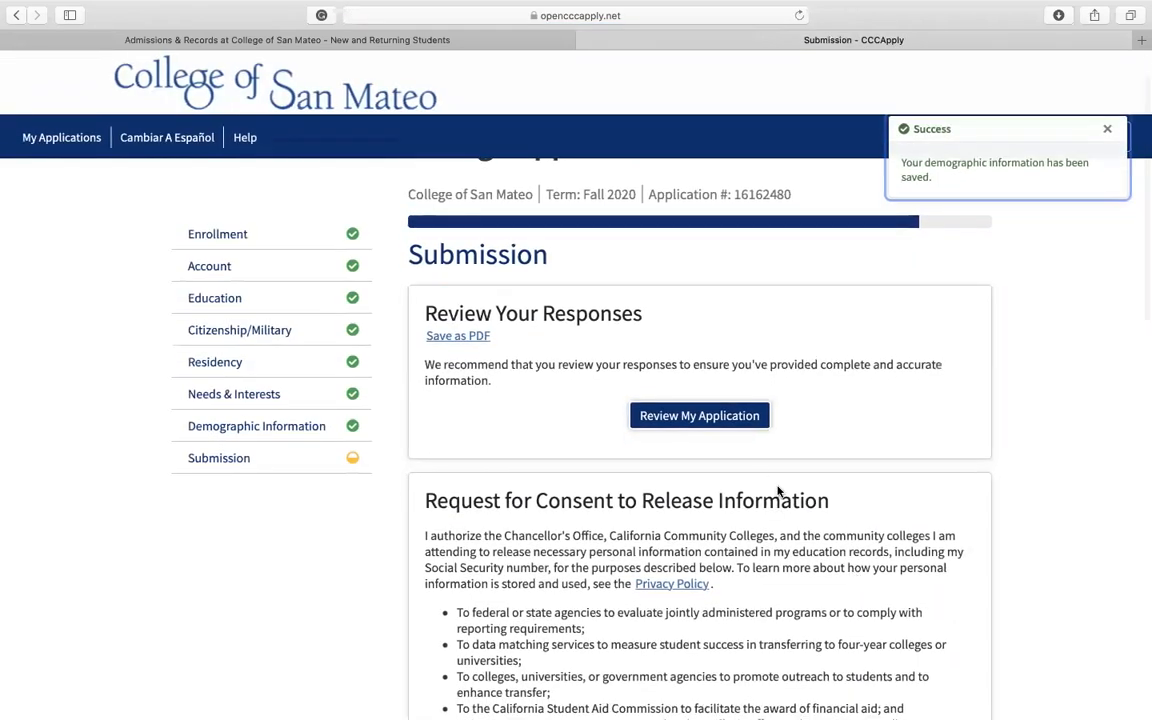
left_click(703, 418)
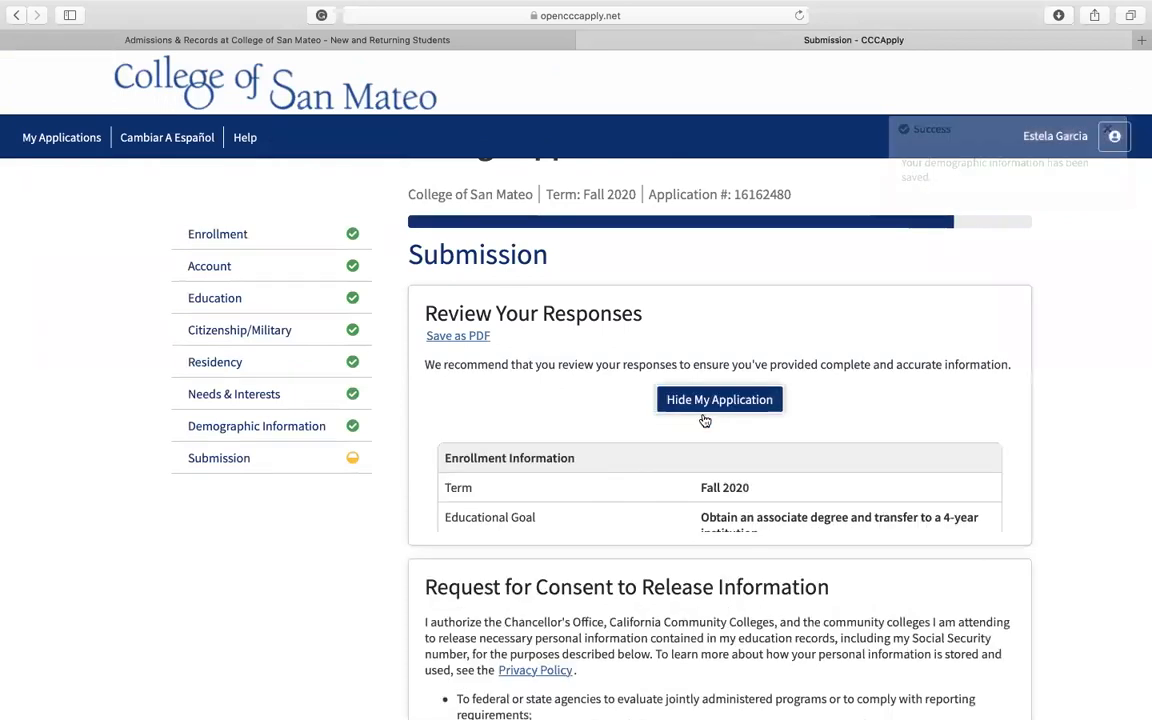
scroll(720, 420, "down", 2)
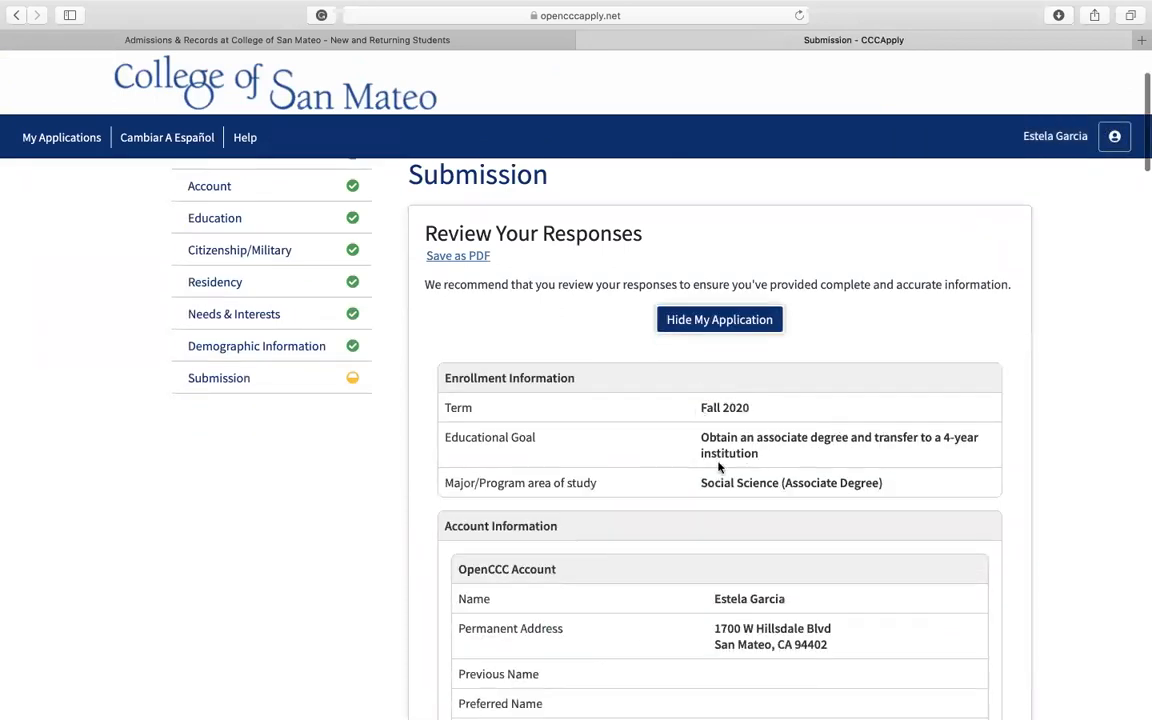
scroll(757, 504, "down", 3)
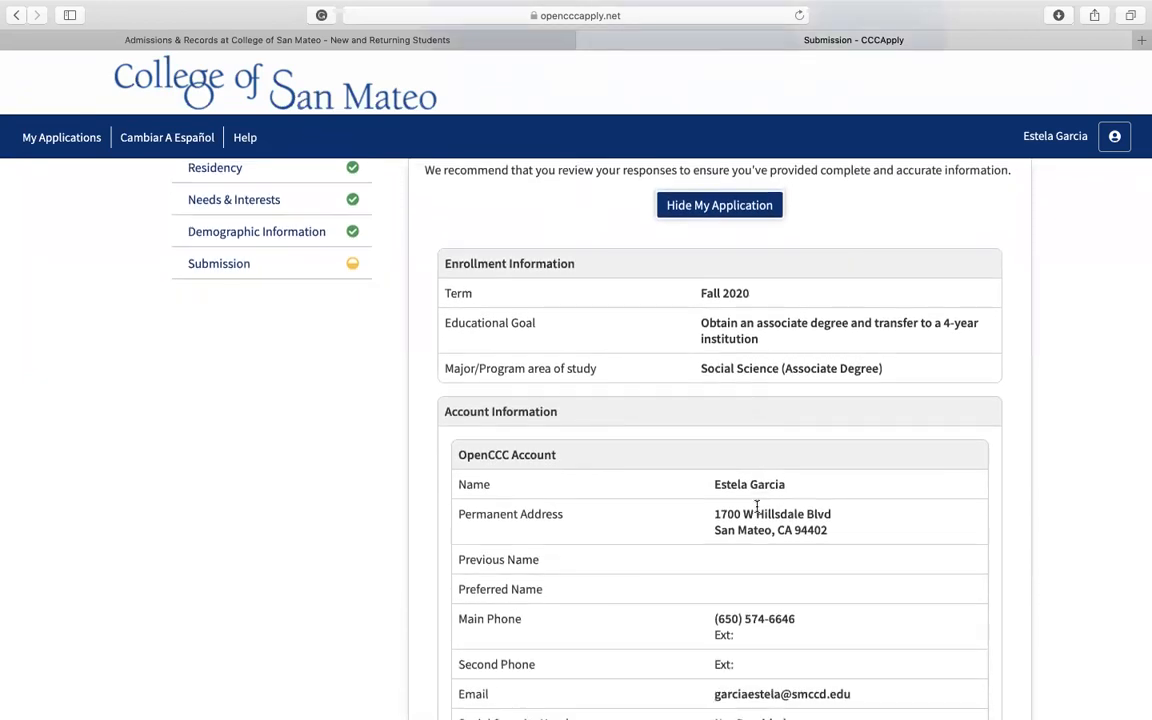
scroll(757, 505, "down", 1)
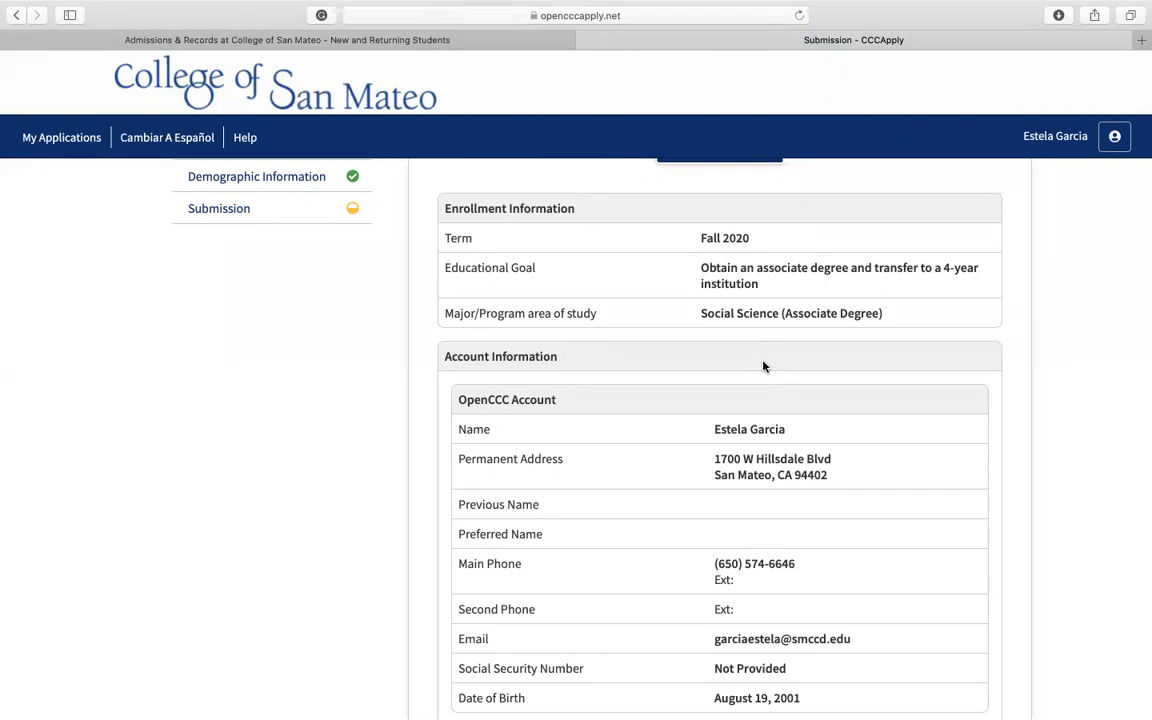
scroll(763, 366, "down", 1)
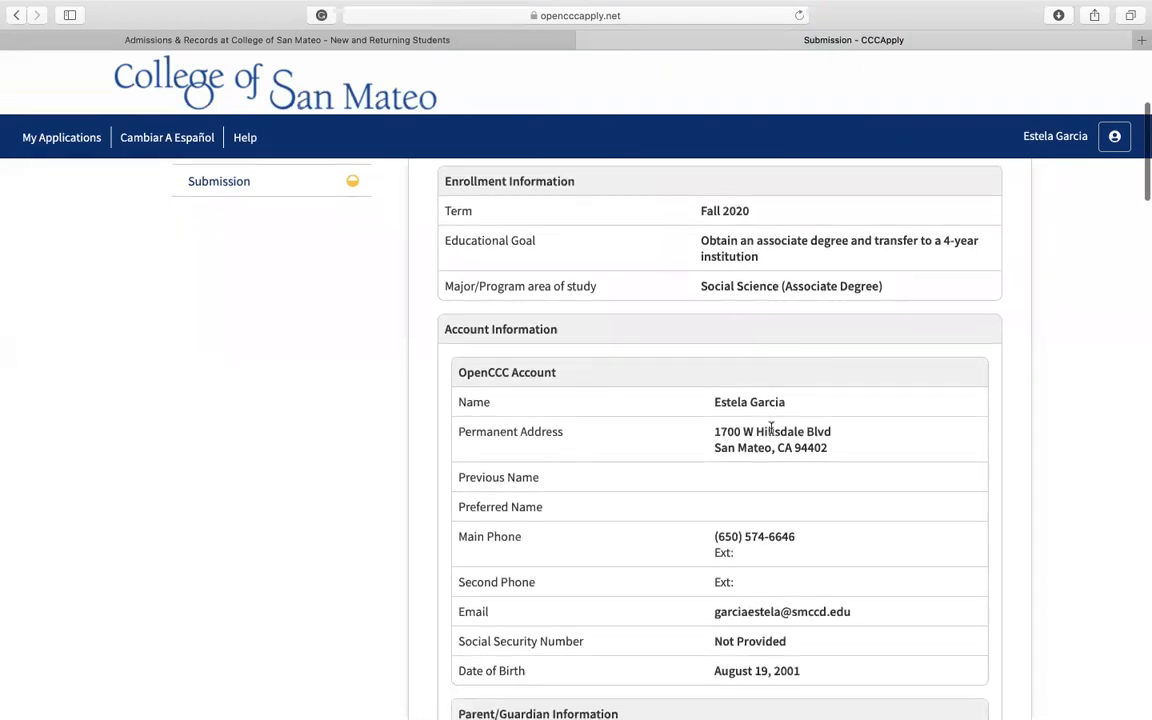
scroll(768, 400, "down", 3)
scroll(770, 428, "down", 10)
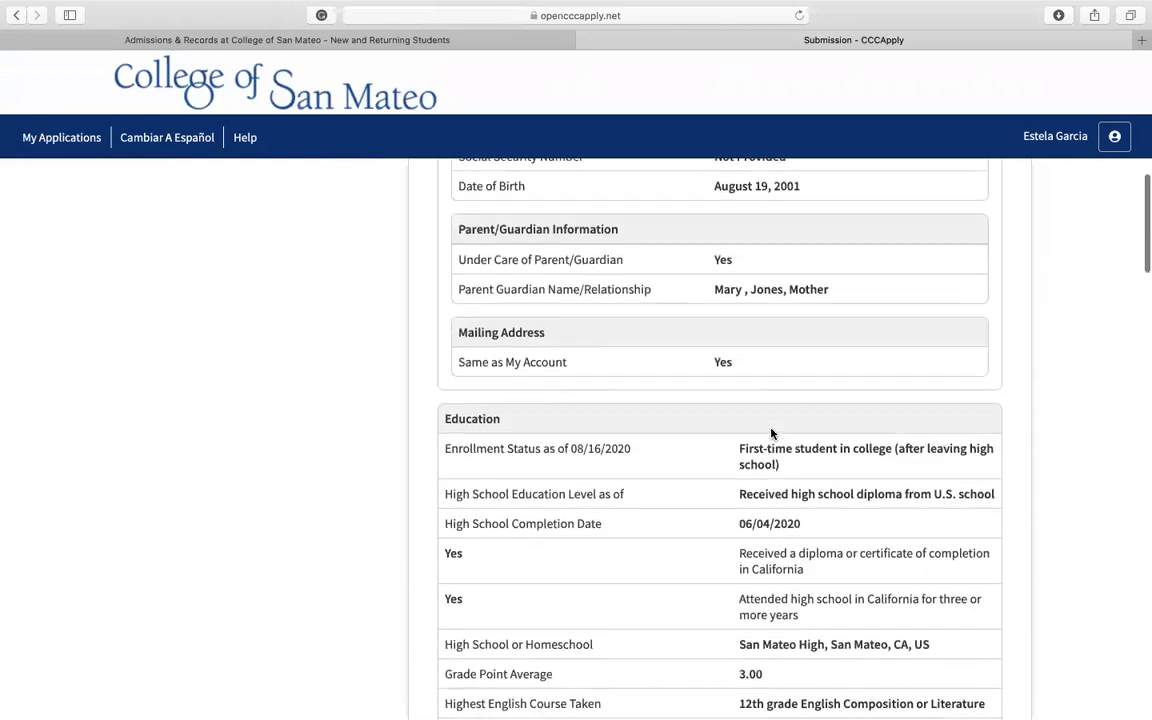
scroll(771, 430, "down", 6)
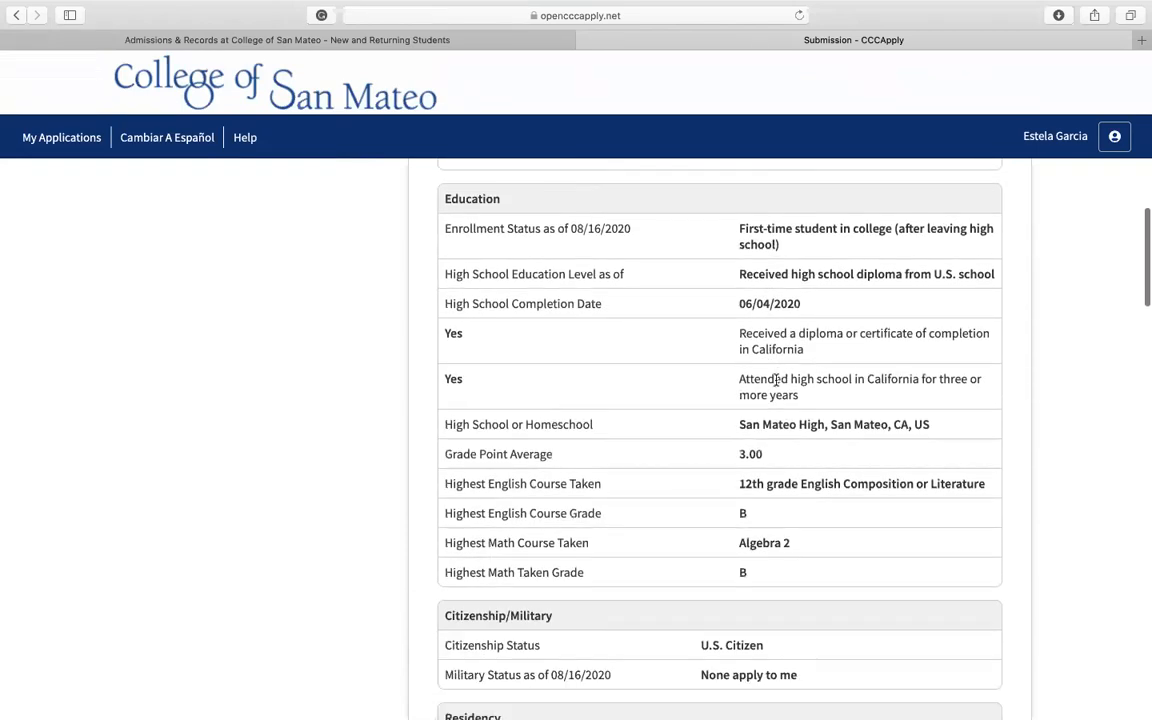
scroll(776, 380, "down", 20)
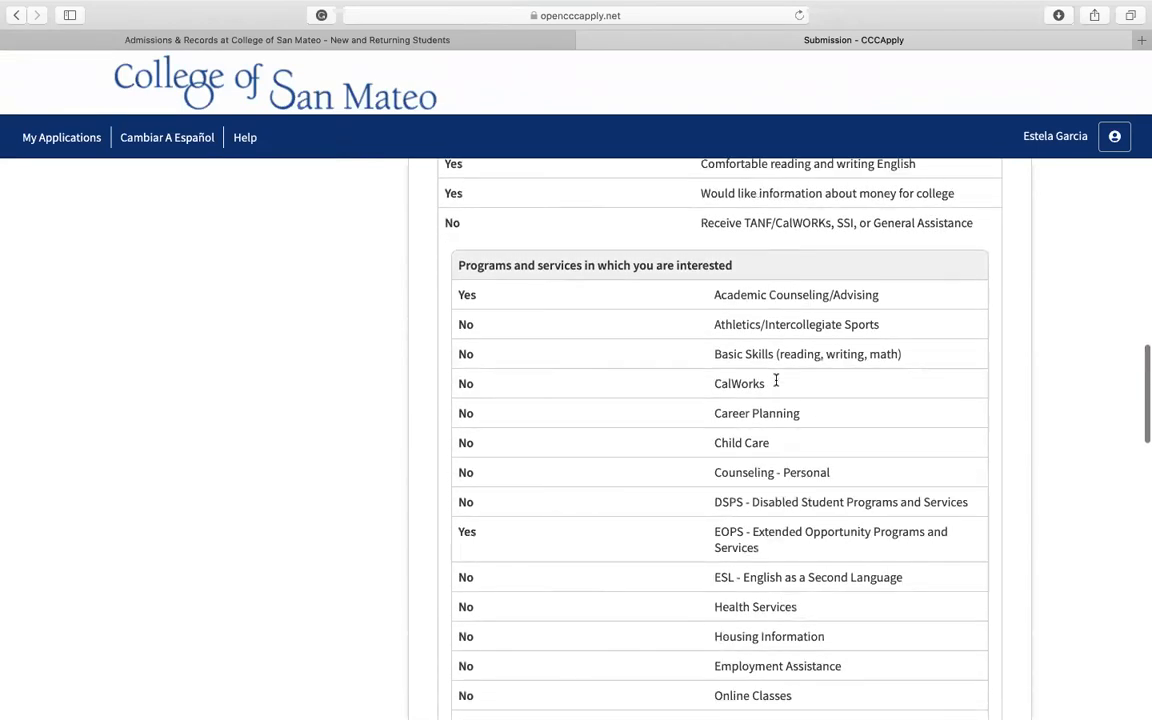
scroll(776, 382, "down", 10)
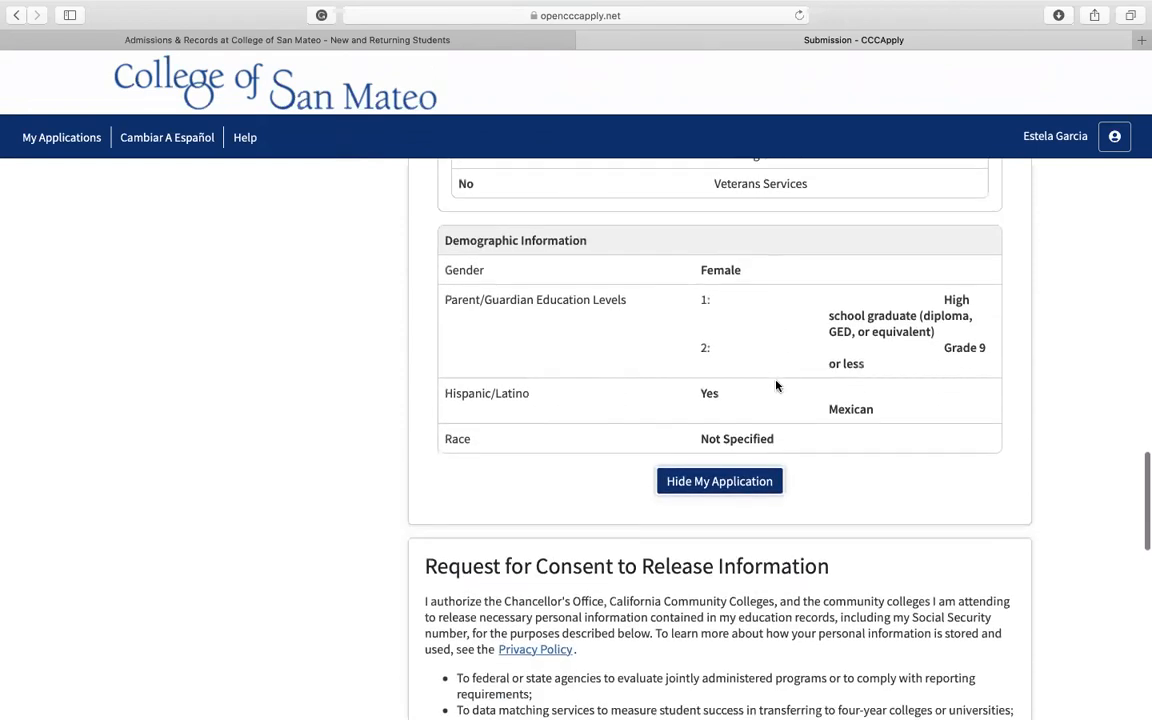
Step: Consent to the release of information and check the declaration that the application's statements are true and correct
scroll(776, 386, "down", 7)
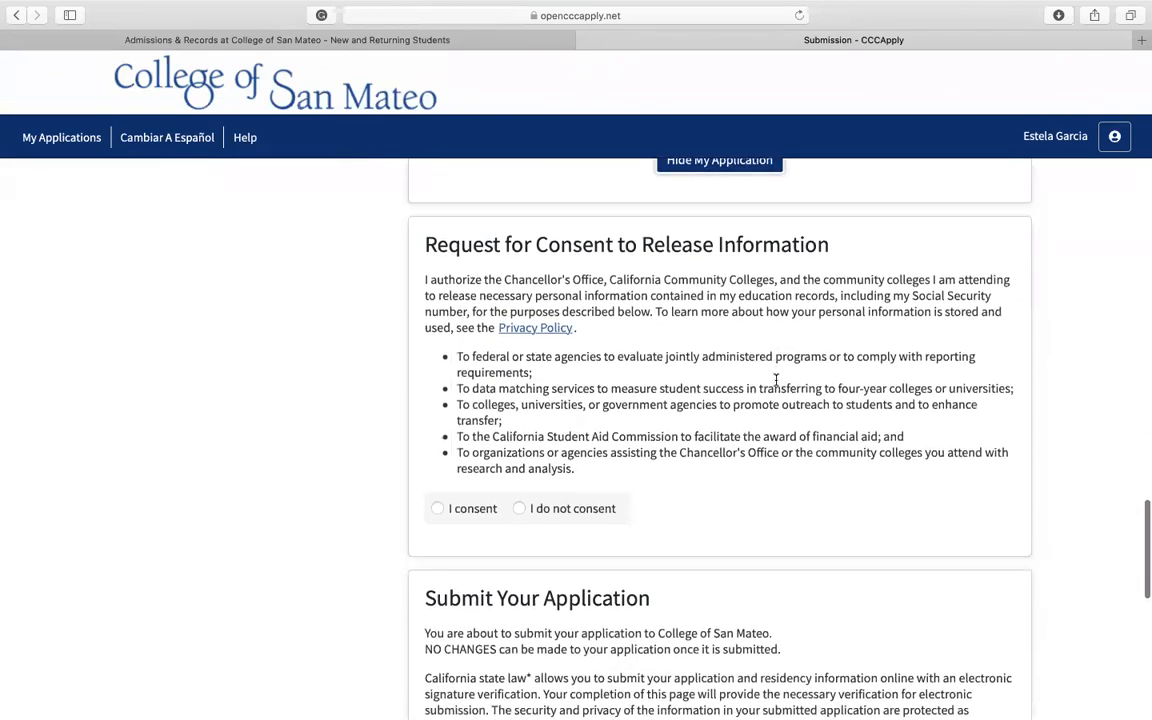
scroll(776, 380, "down", 1)
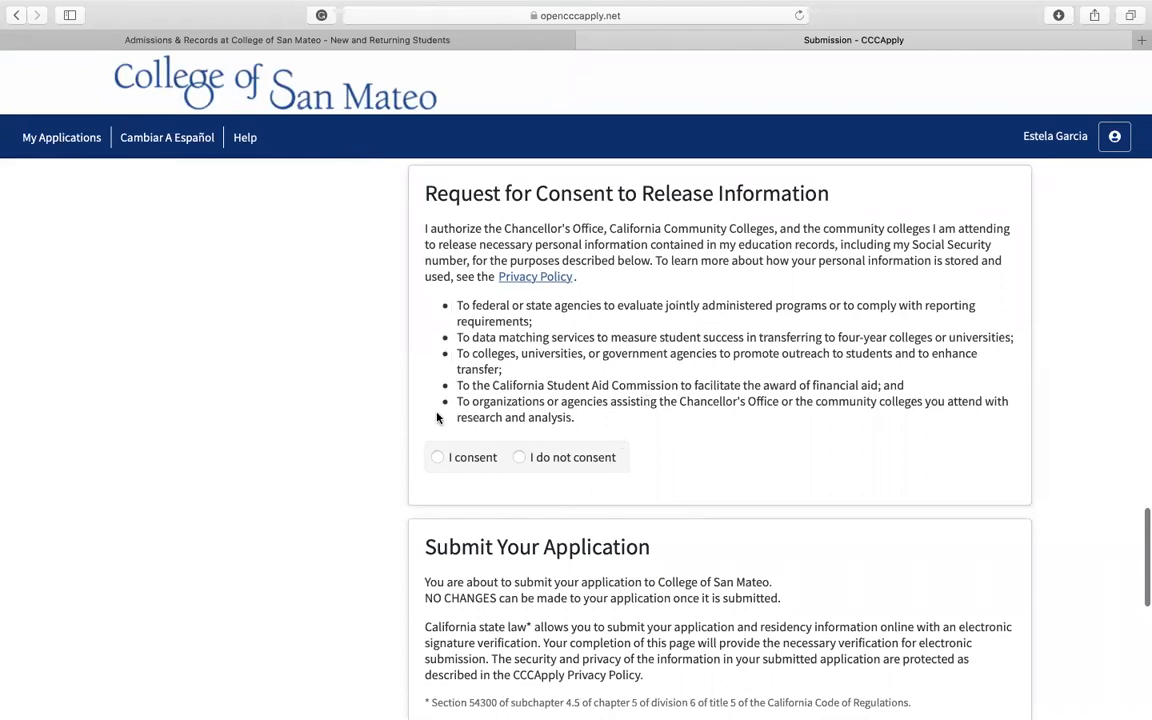
left_click(437, 457)
scroll(436, 460, "down", 7)
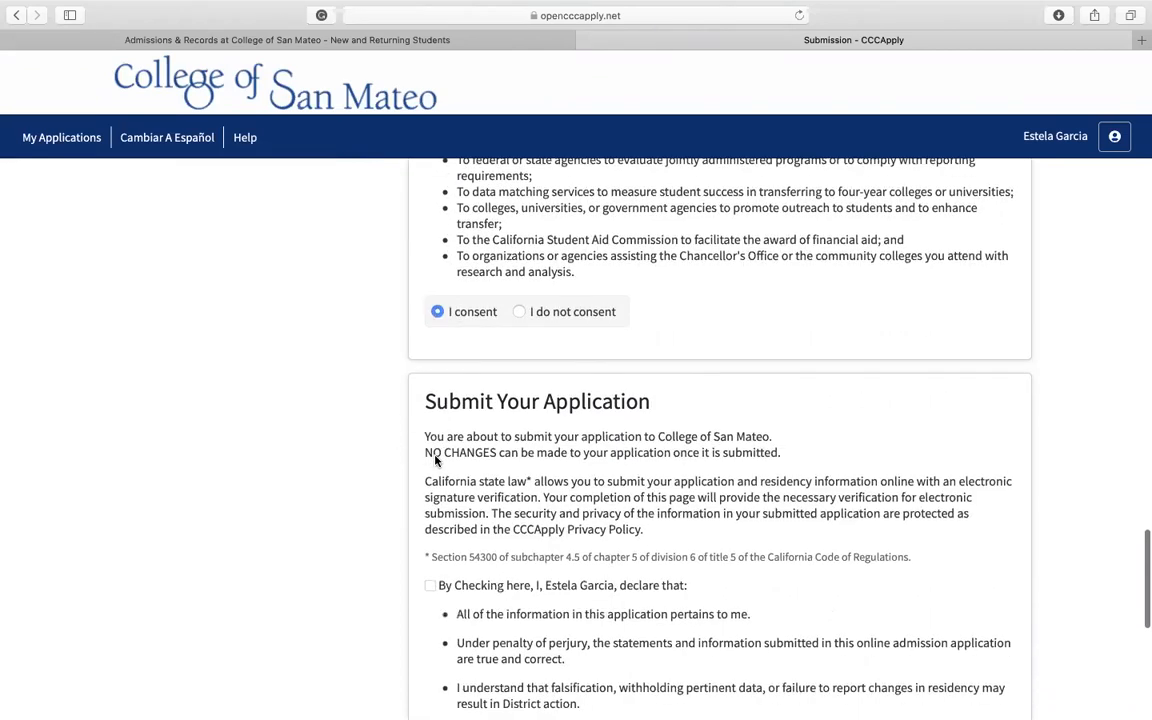
left_click(430, 411)
Step: Check the acknowledgement about federal and state financial aid programs and submit the application
scroll(680, 440, "down", 5)
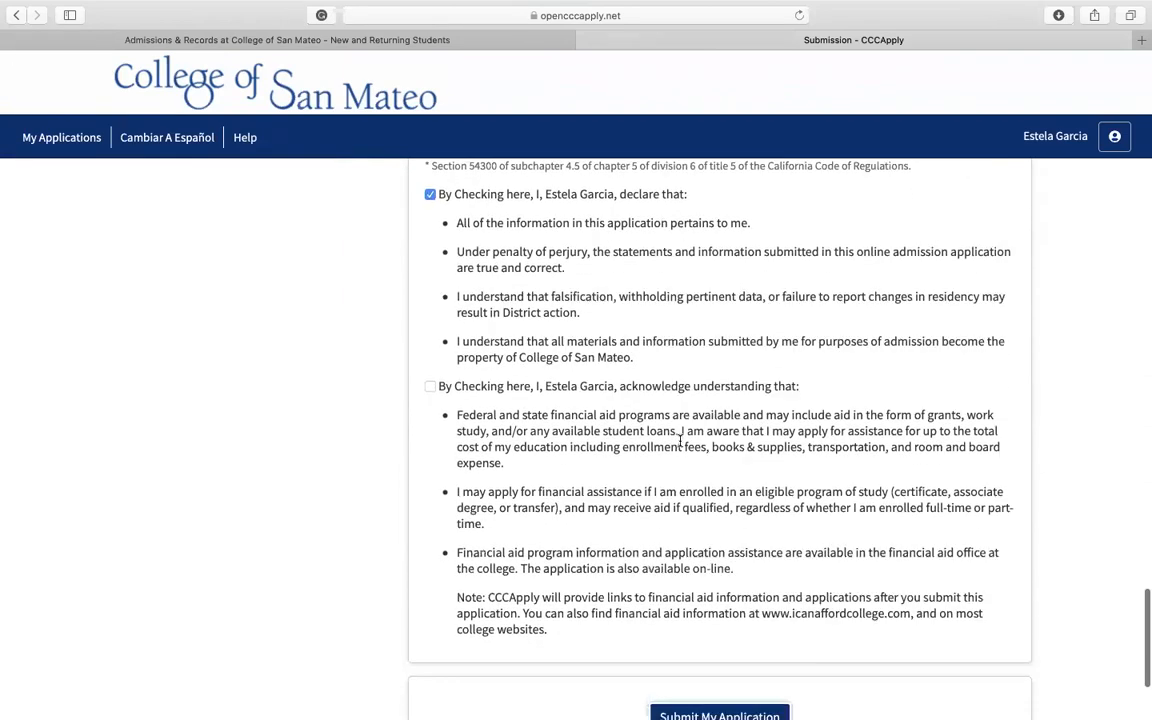
scroll(600, 440, "down", 1)
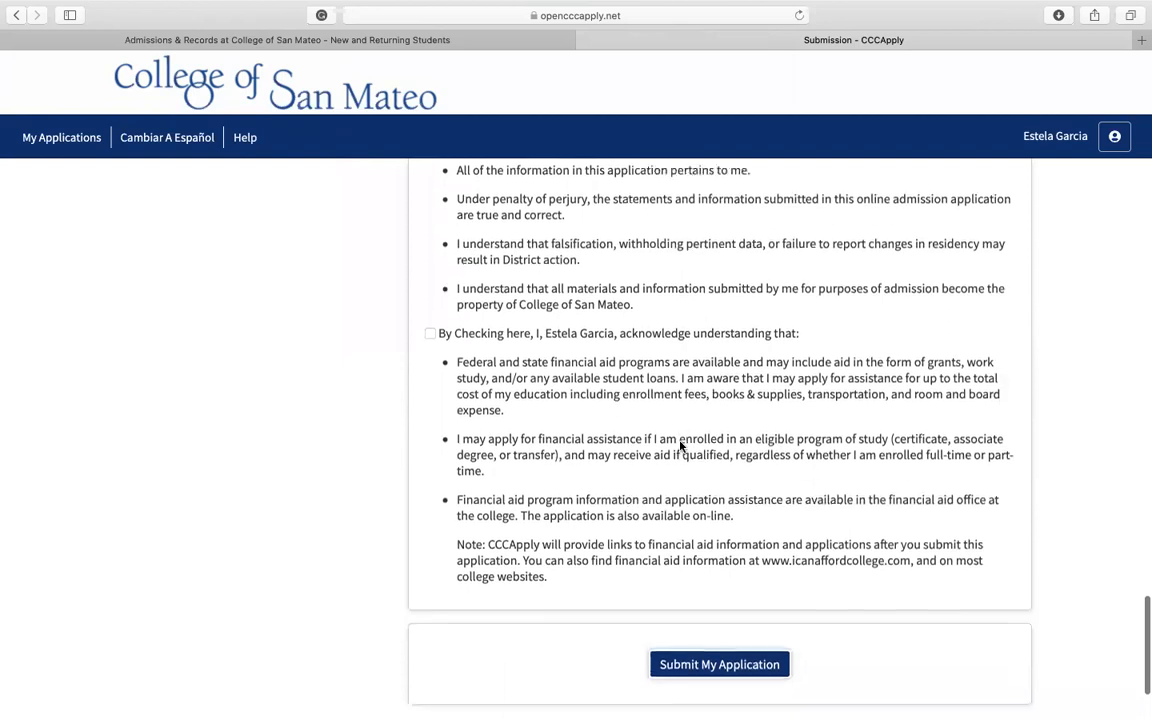
scroll(428, 311, "down", 3)
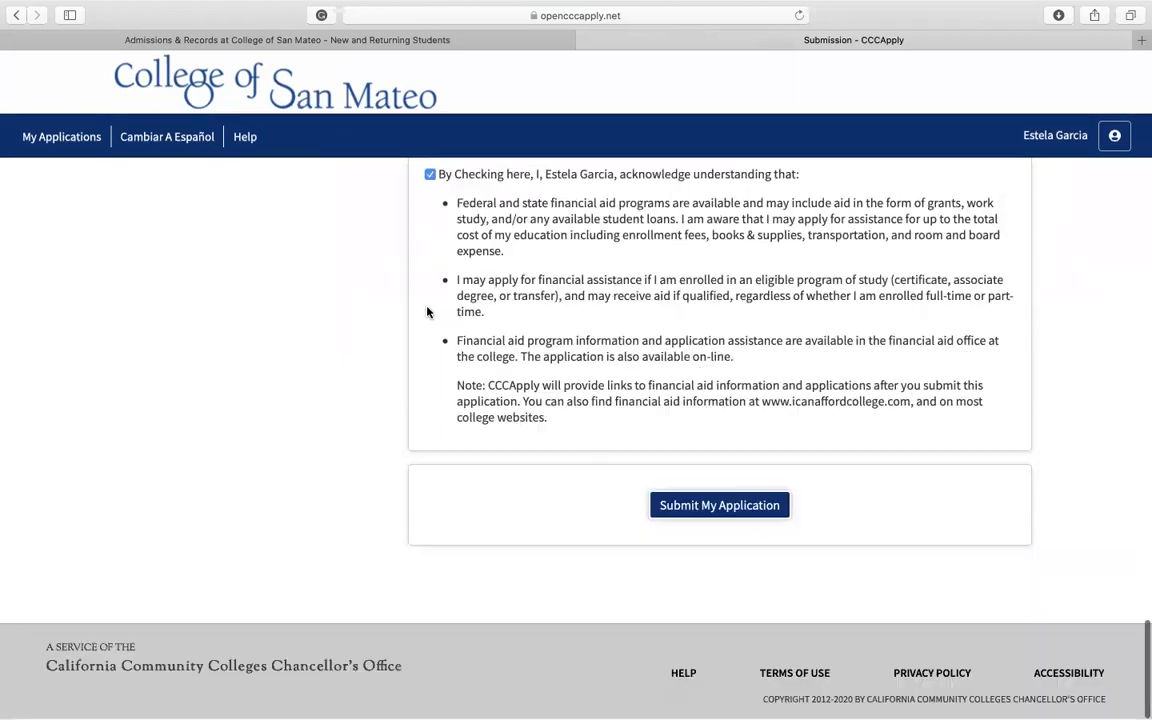
left_click(740, 516)
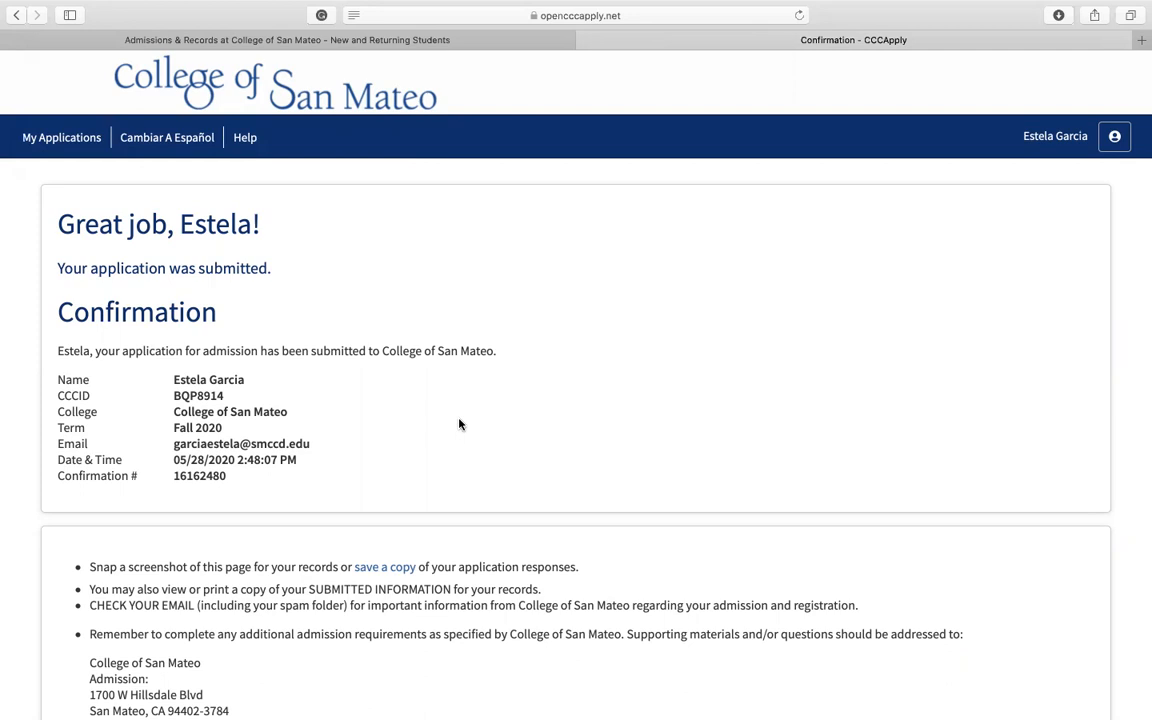
Step: Read the submission confirmation details and follow-up instructions, and continue past the Confirmation page
scroll(459, 424, "down", 3)
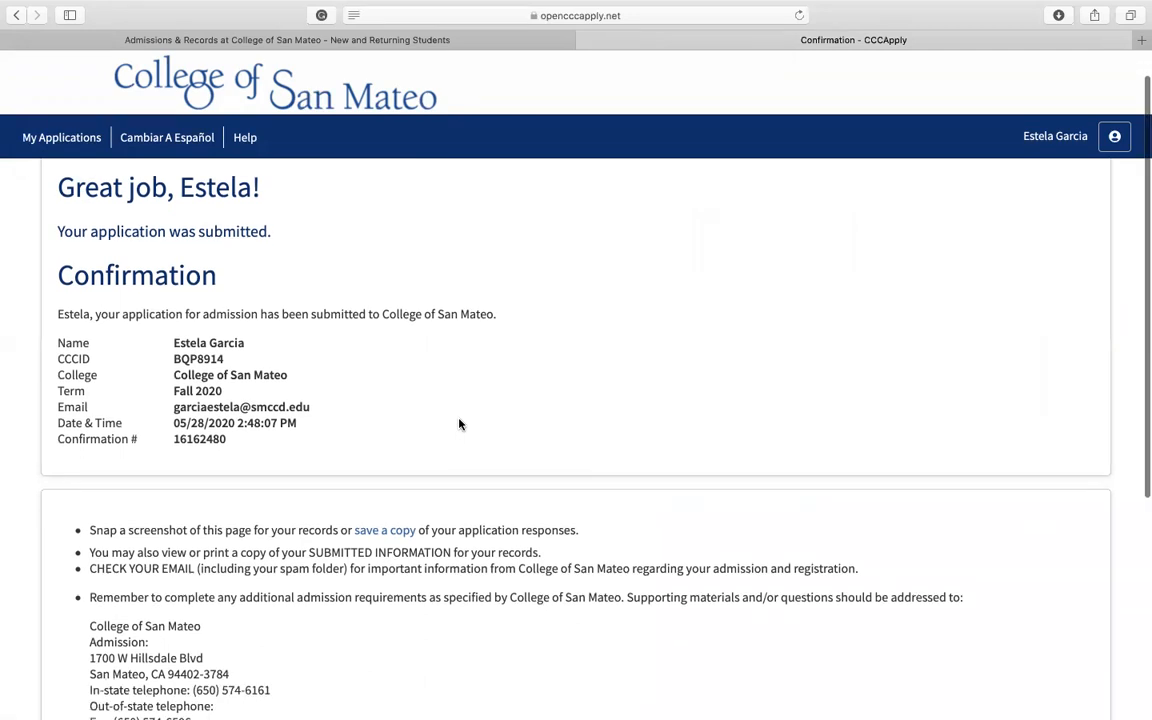
scroll(459, 424, "down", 5)
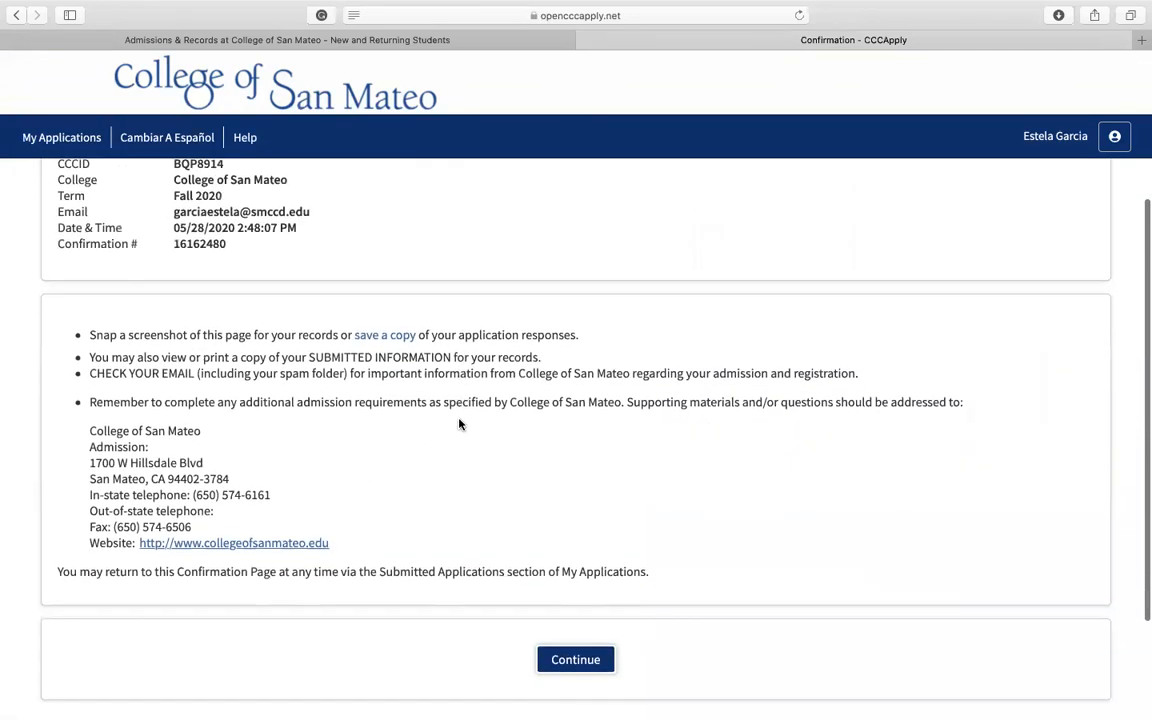
scroll(459, 424, "up", 5)
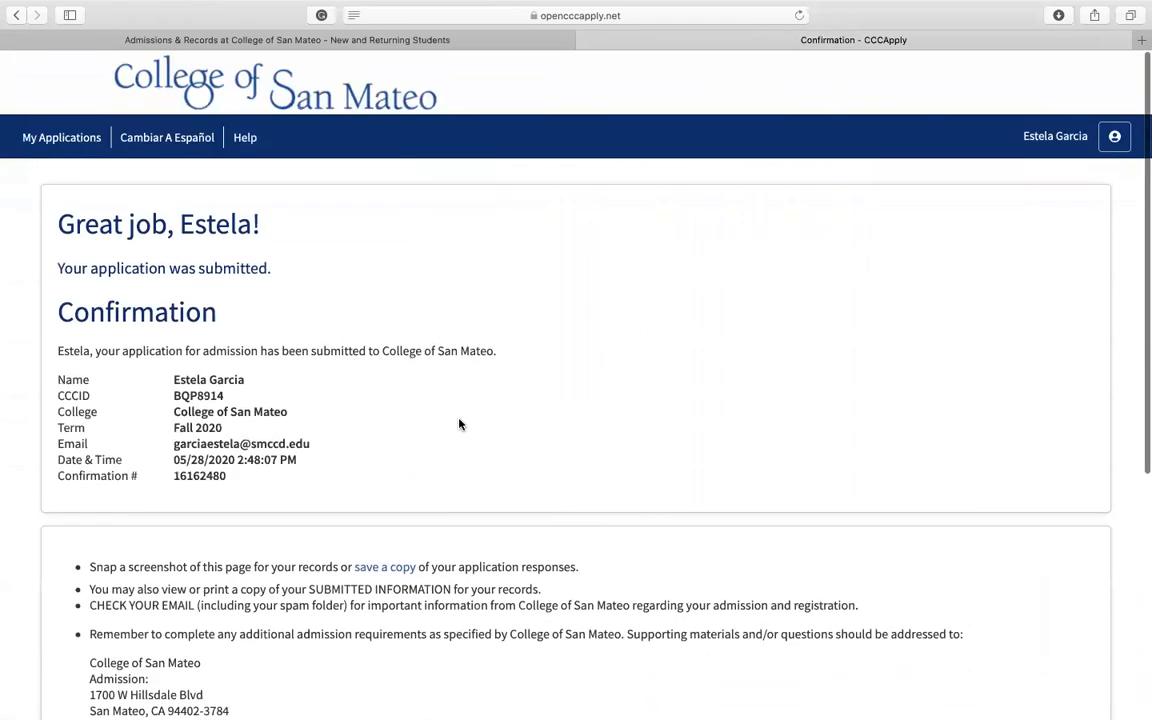
scroll(459, 424, "down", 1)
scroll(459, 424, "down", 5)
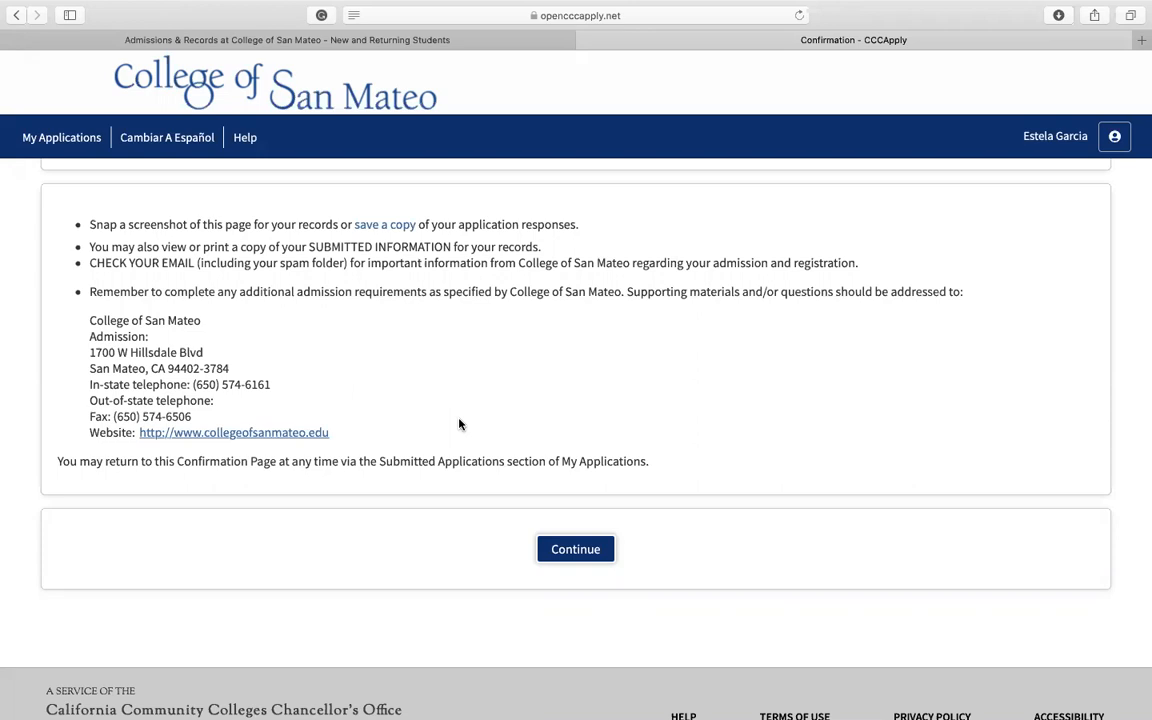
left_click(559, 549)
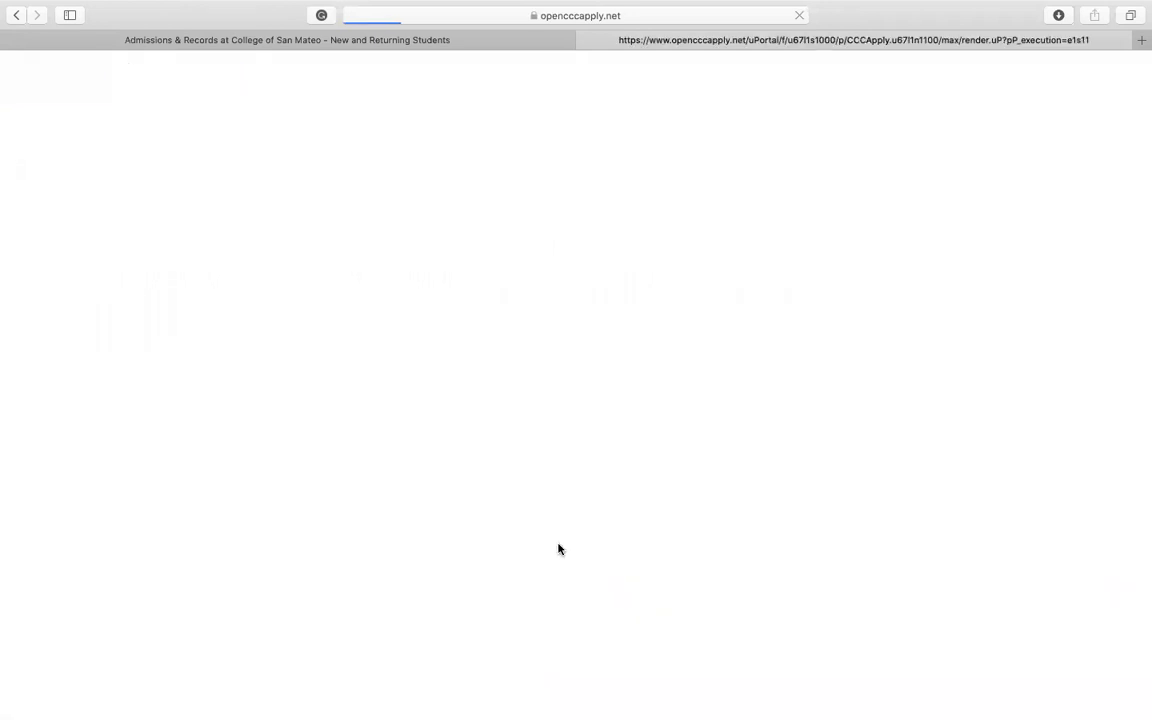